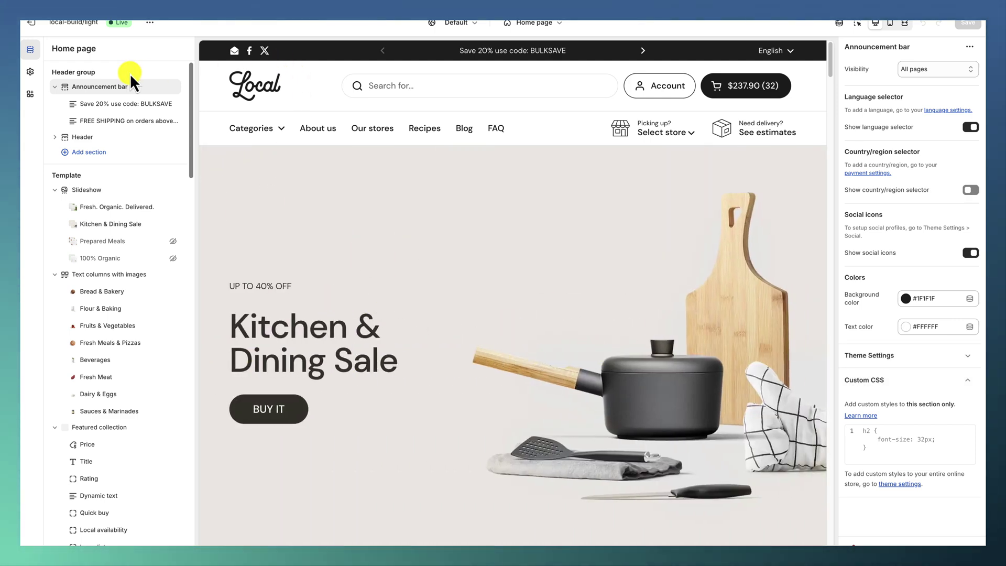
- Review the settings of the two announcement bar messages, the BULKSAVE discount and the free shipping notice
{"action": "left_click", "coordinate": [117, 105]}
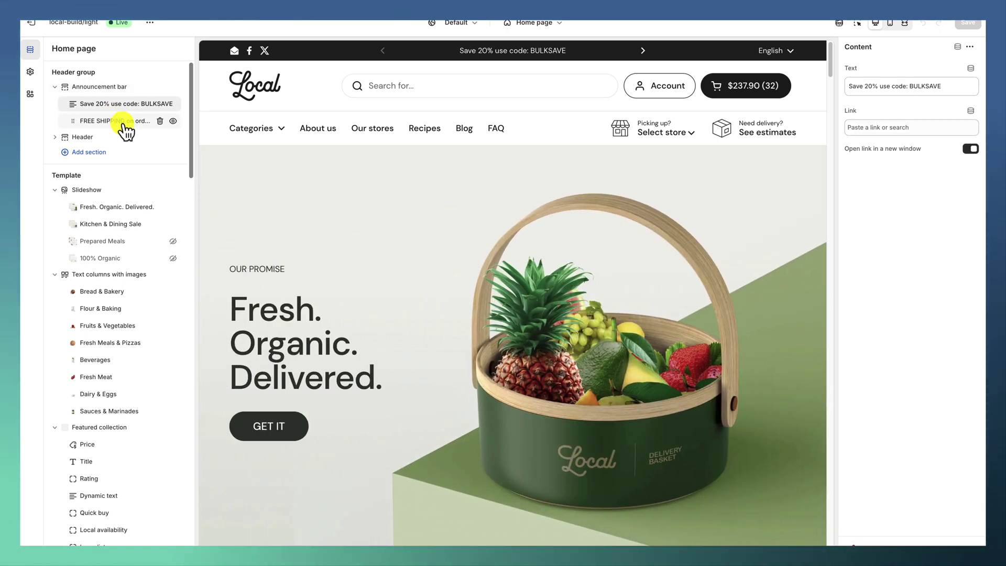
{"action": "left_click", "coordinate": [122, 121]}
- Expand the Header section and inspect the Mega menu block along with its Categories entry in the preview
{"action": "left_click", "coordinate": [55, 137]}
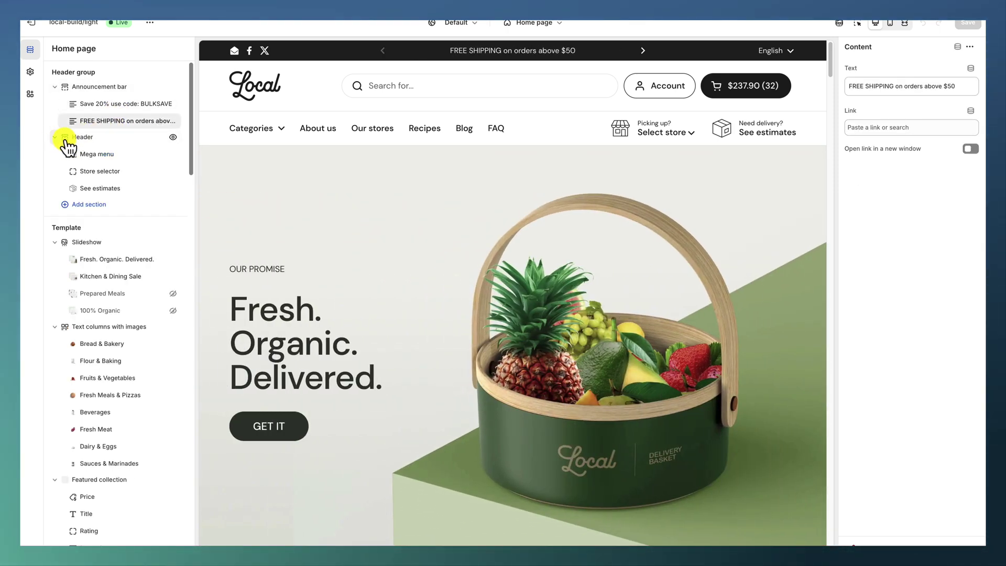
{"action": "left_click", "coordinate": [95, 156]}
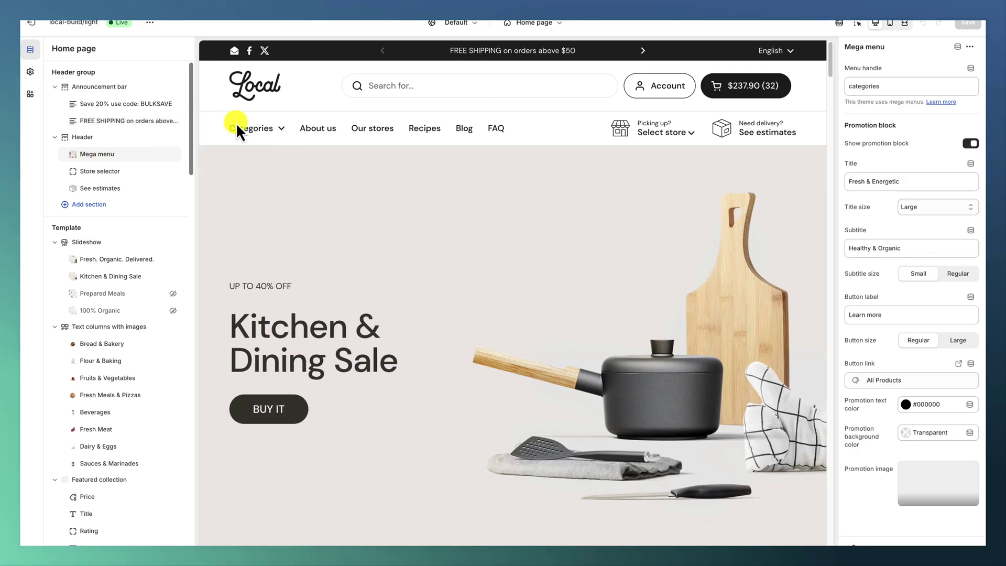
{"action": "mouse_move", "coordinate": [272, 135]}
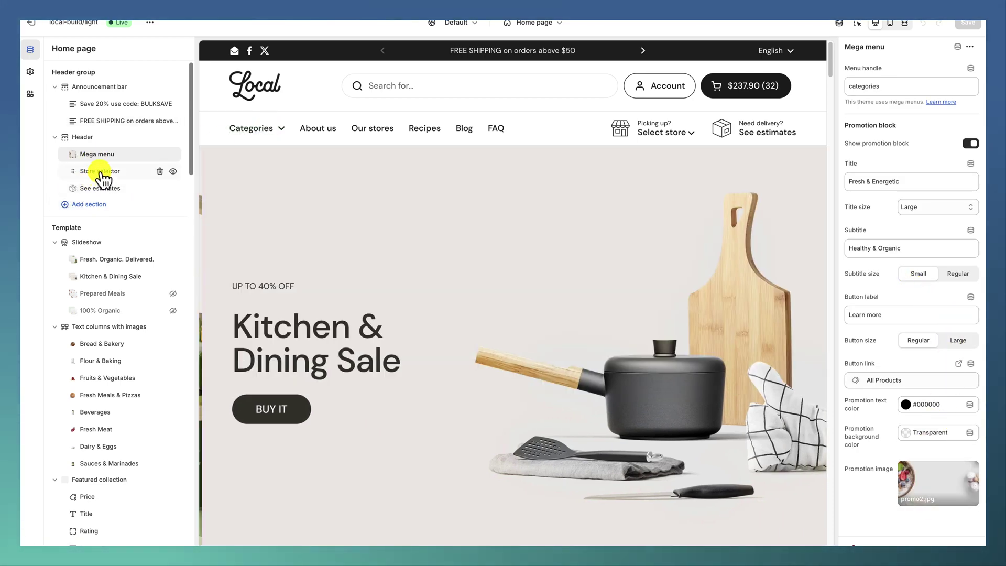
- Inspect the header's Store selector block and its pickup location popup, plus the See estimates block's settings
{"action": "left_click", "coordinate": [99, 172]}
{"action": "left_click", "coordinate": [655, 137]}
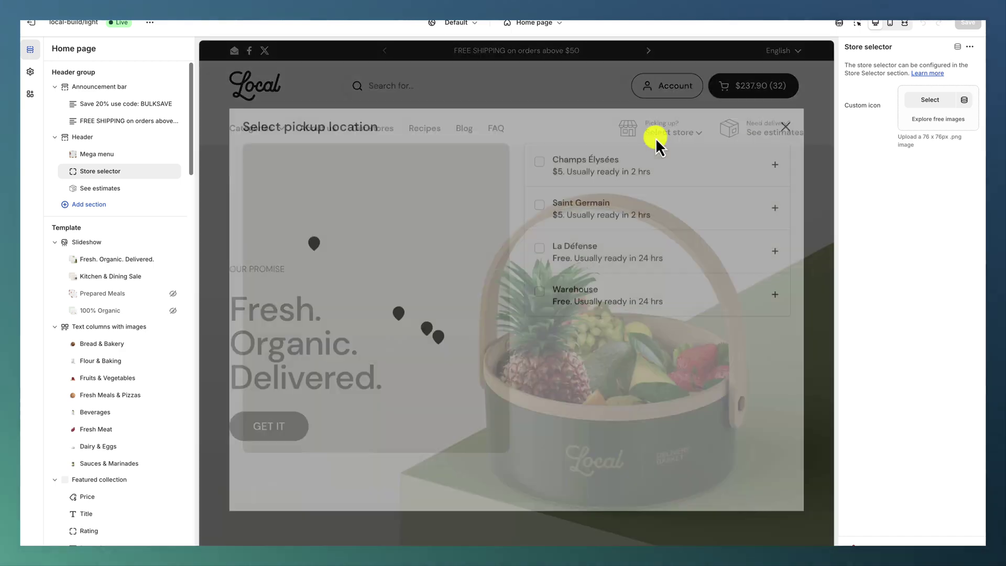
{"action": "left_click", "coordinate": [723, 81]}
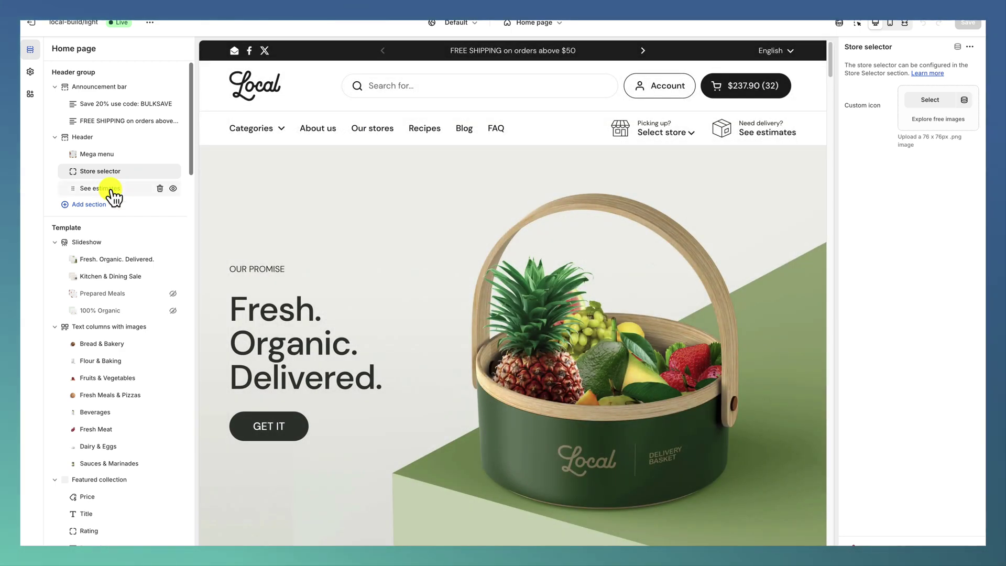
{"action": "left_click", "coordinate": [112, 190]}
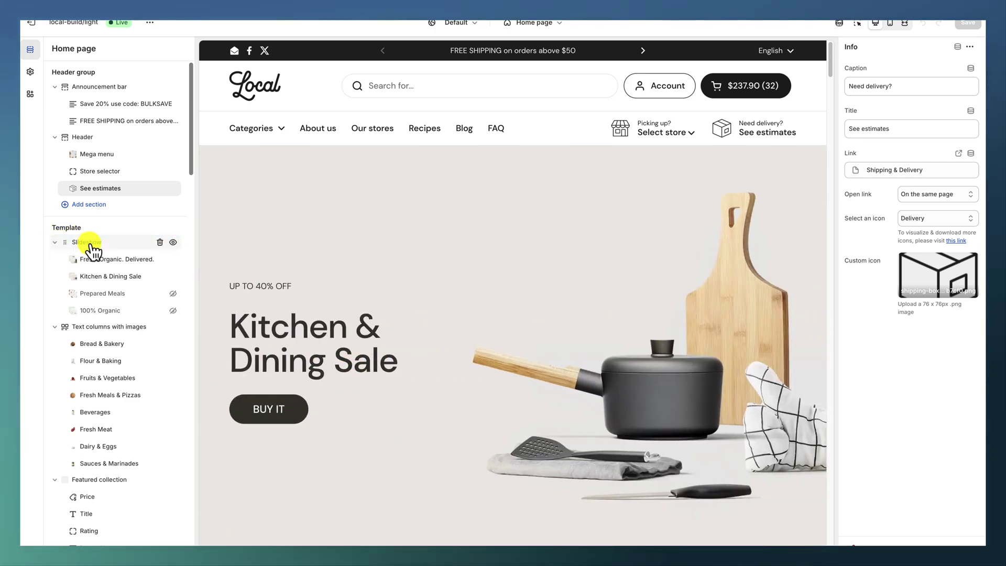
- Review the Slideshow section and its "Fresh. Organic. Delivered." slide settings, checking the slide in the mobile preview
{"action": "left_click", "coordinate": [89, 243]}
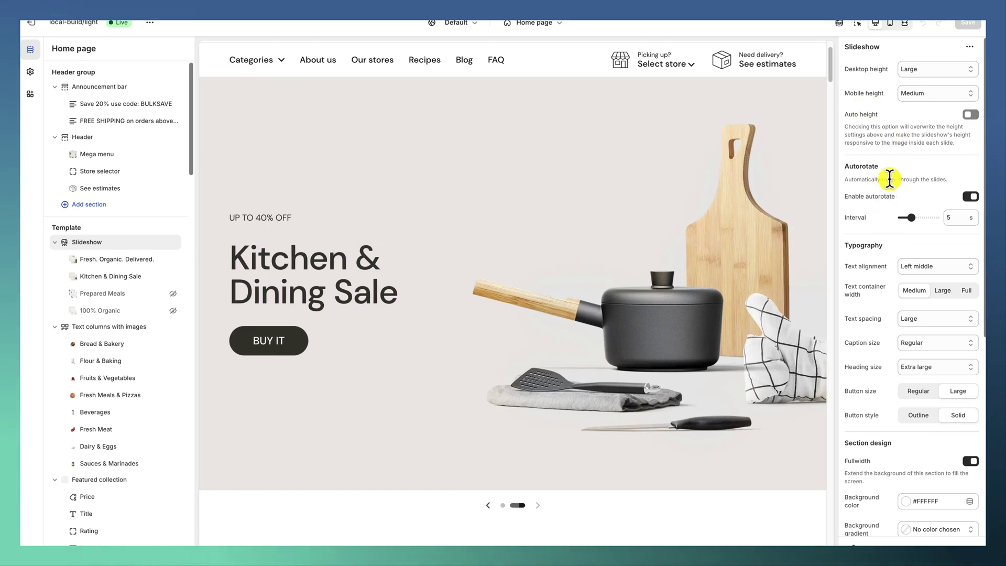
{"action": "left_click", "coordinate": [112, 260]}
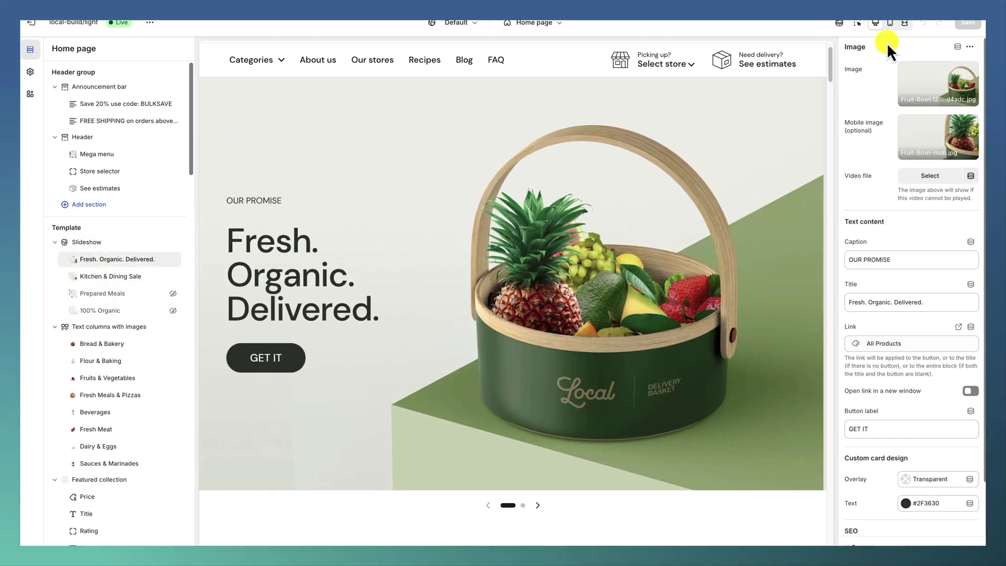
{"action": "left_click", "coordinate": [889, 23]}
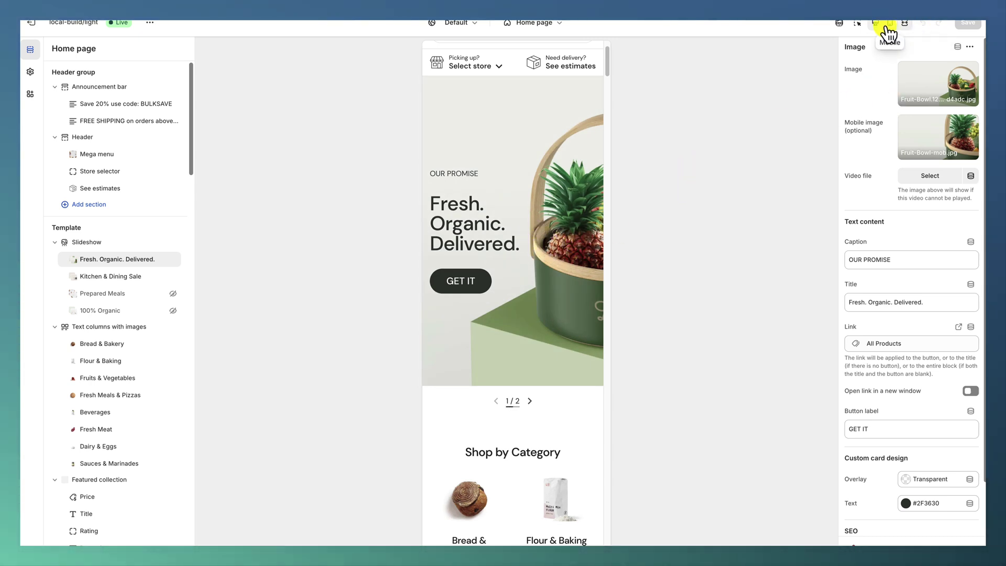
{"action": "scroll", "coordinate": [875, 279], "scroll_direction": "down", "scroll_amount": 1}
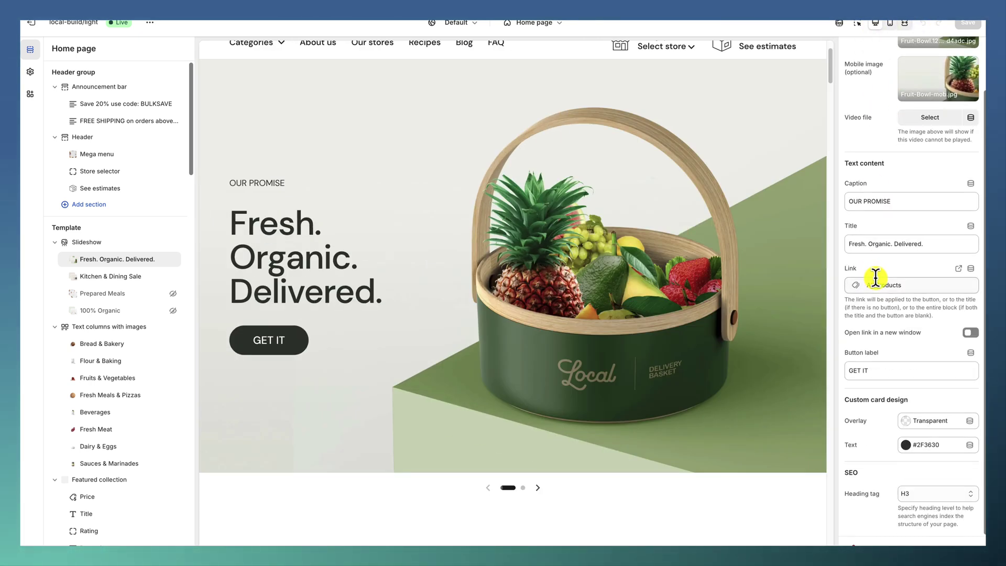
- Review the Text columns with images section and its Bread & Bakery and Flour & Baking blocks
{"action": "left_click", "coordinate": [109, 327]}
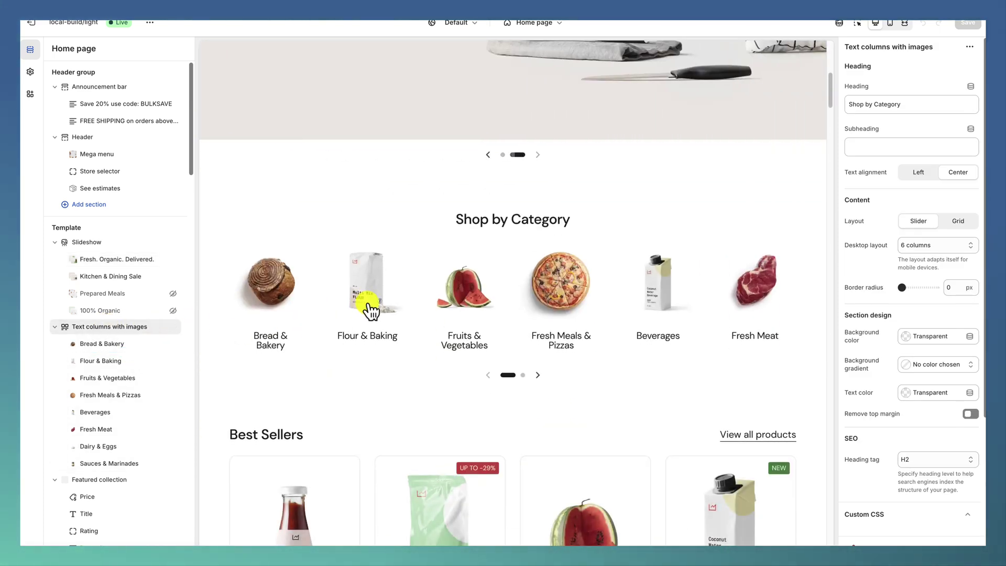
{"action": "mouse_move", "coordinate": [147, 345]}
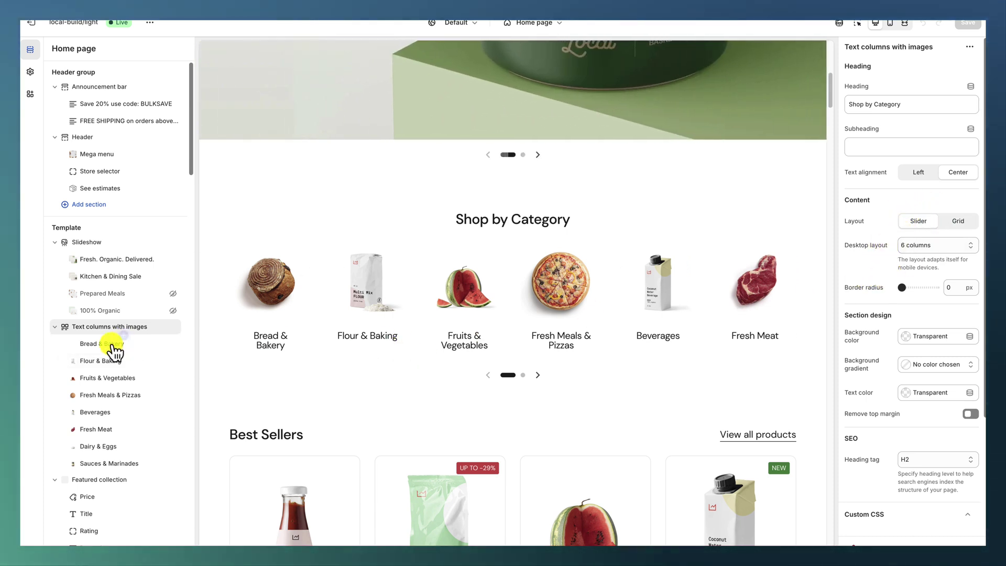
{"action": "left_click", "coordinate": [79, 343]}
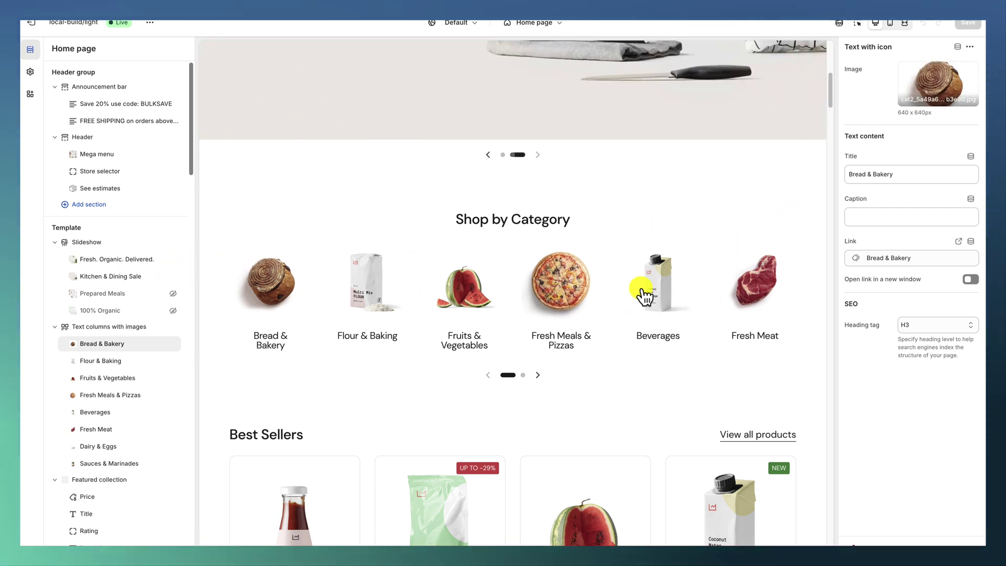
{"action": "left_click", "coordinate": [102, 361]}
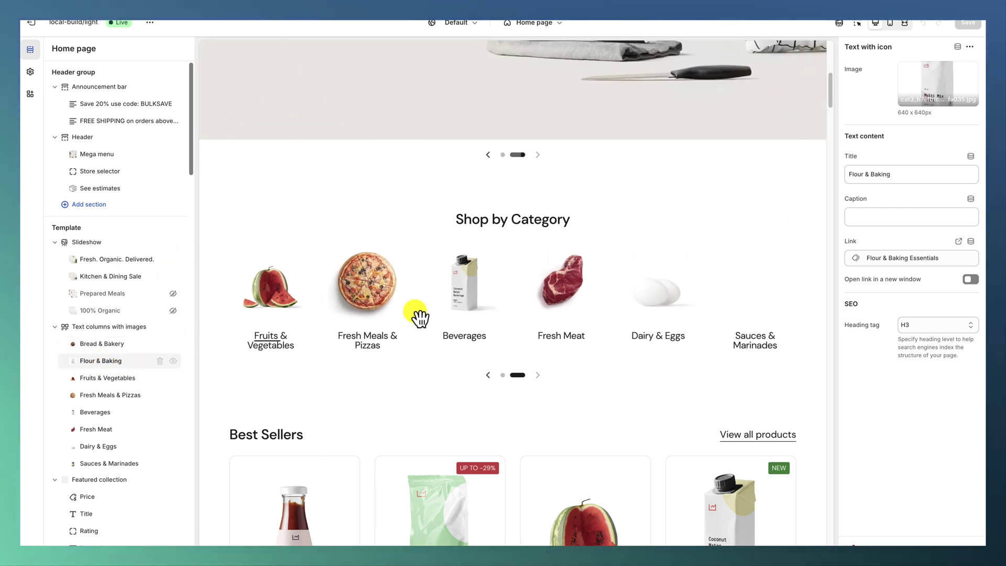
- Review the Best Sellers featured collection's layout and card design settings, comparing the mobile and desktop previews
{"action": "scroll", "coordinate": [207, 388], "scroll_direction": "down", "scroll_amount": 2}
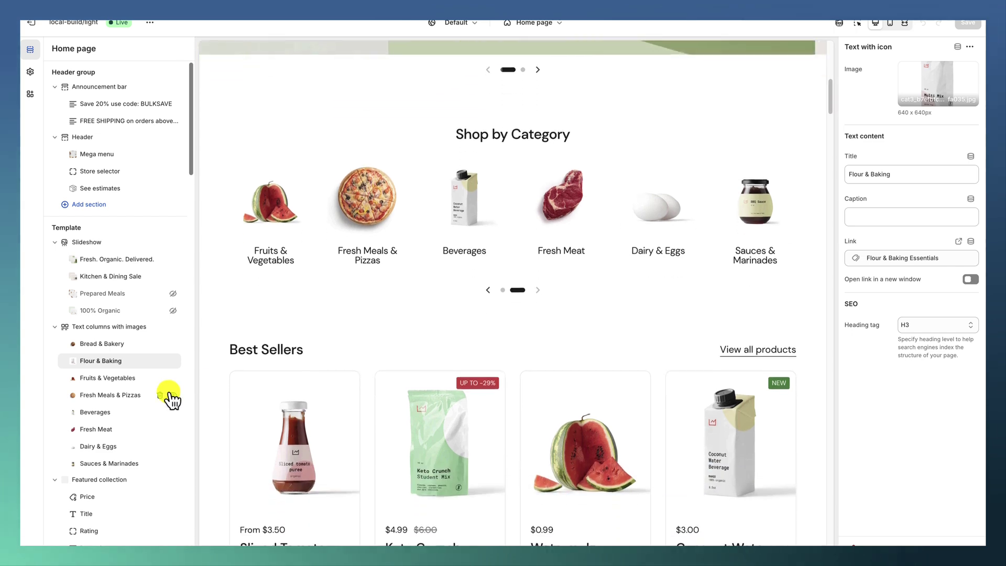
{"action": "scroll", "coordinate": [169, 398], "scroll_direction": "down", "scroll_amount": 1}
{"action": "left_click", "coordinate": [129, 452]}
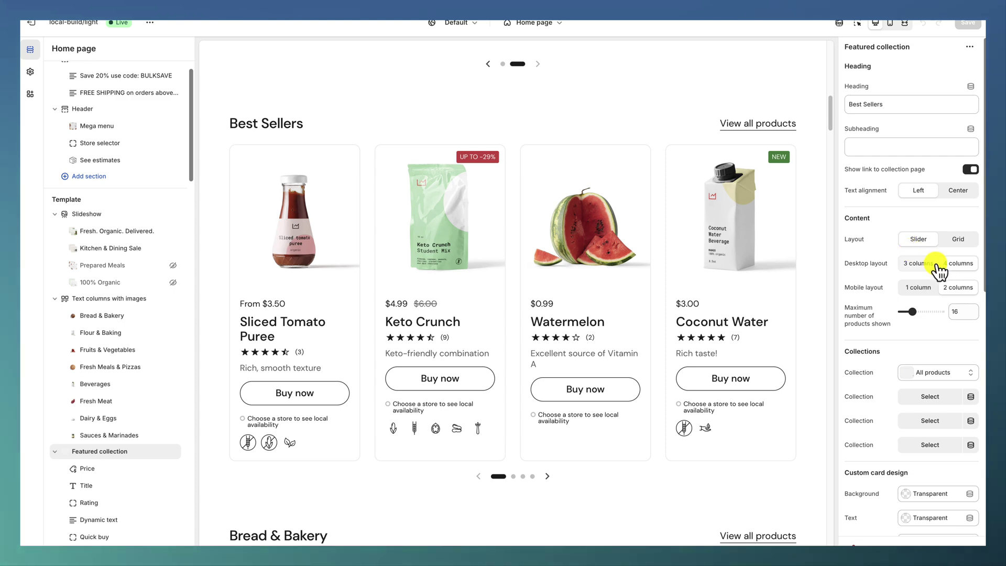
{"action": "left_click", "coordinate": [893, 24]}
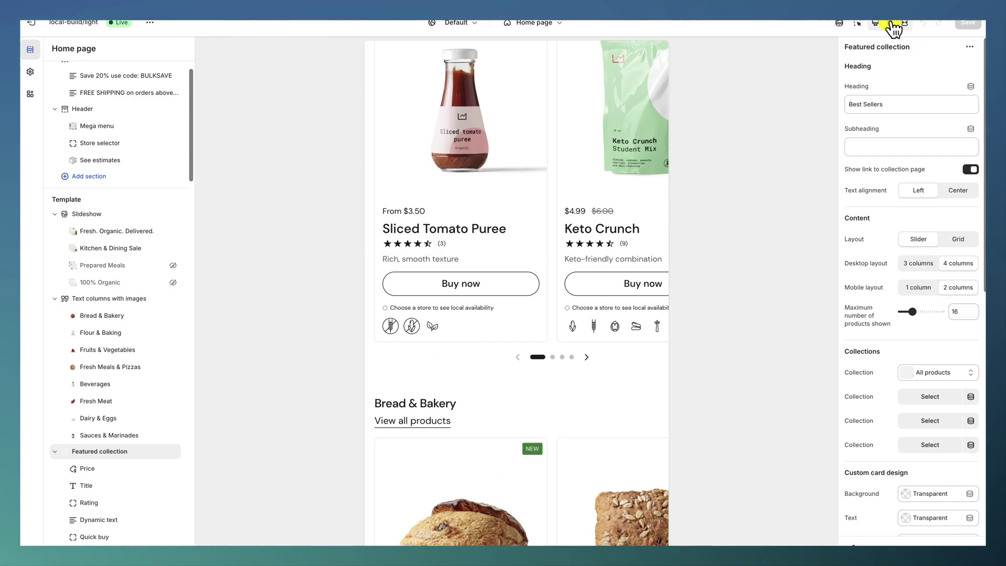
{"action": "left_click", "coordinate": [874, 24]}
{"action": "scroll", "coordinate": [922, 377], "scroll_direction": "down", "scroll_amount": 5}
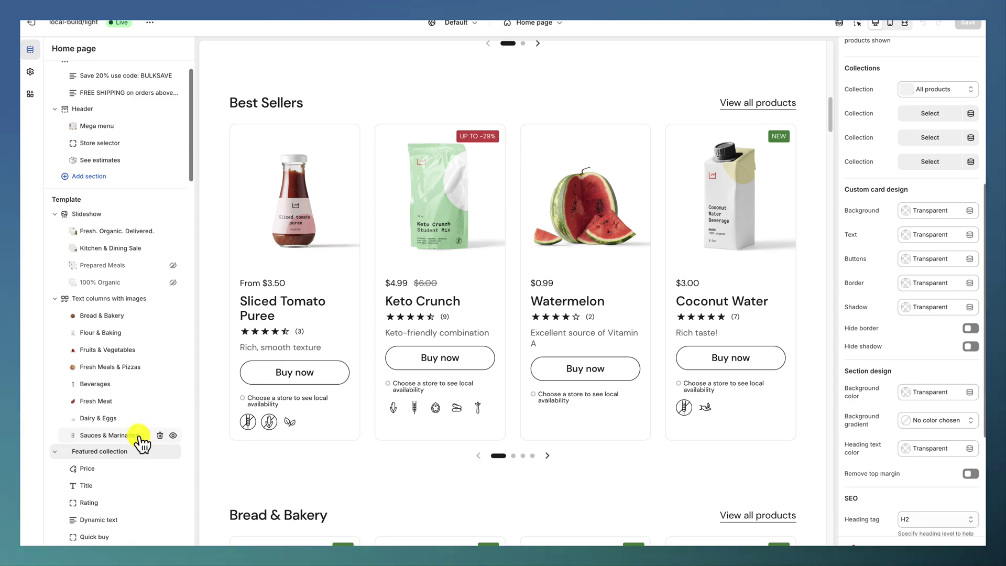
- Open the second Featured collection section and examine the Bread & Bakery products in the preview
{"action": "scroll", "coordinate": [140, 443], "scroll_direction": "down", "scroll_amount": 5}
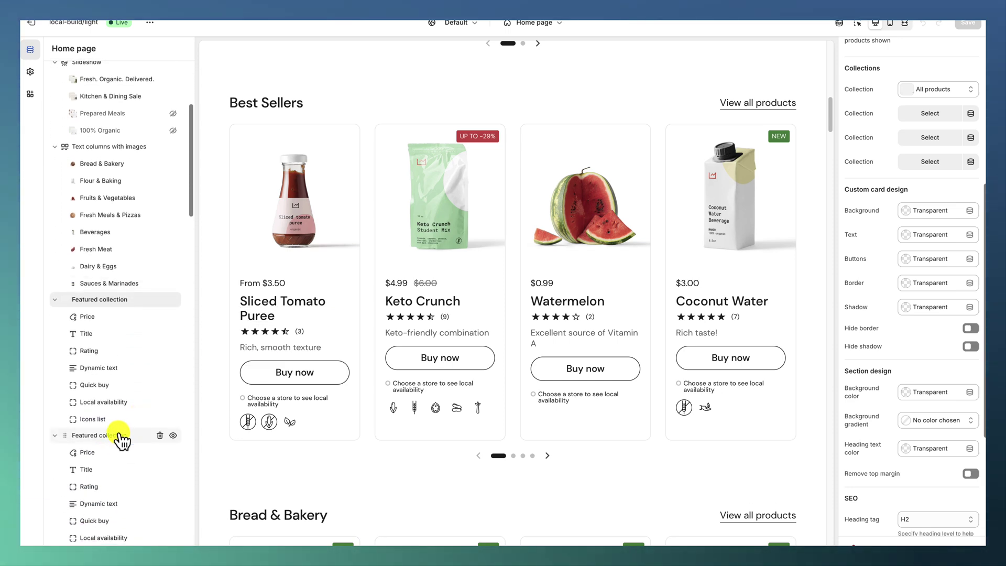
{"action": "left_click", "coordinate": [122, 440]}
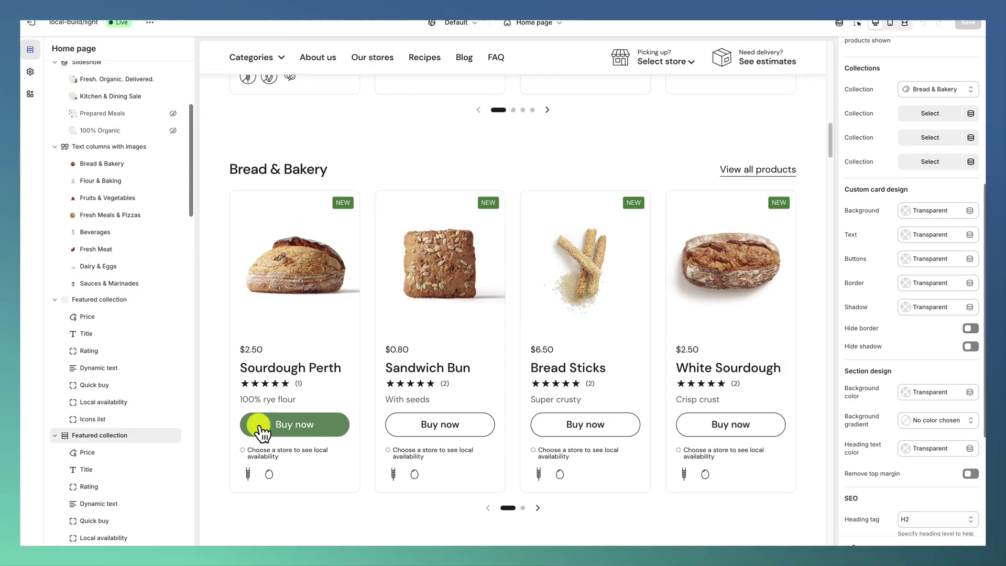
{"action": "scroll", "coordinate": [142, 474], "scroll_direction": "down", "scroll_amount": 1}
- Review the Text columns with icons section for Shop By Lifestyle and its blocks, including Vegan and Paleo
{"action": "scroll", "coordinate": [124, 469], "scroll_direction": "down", "scroll_amount": 2}
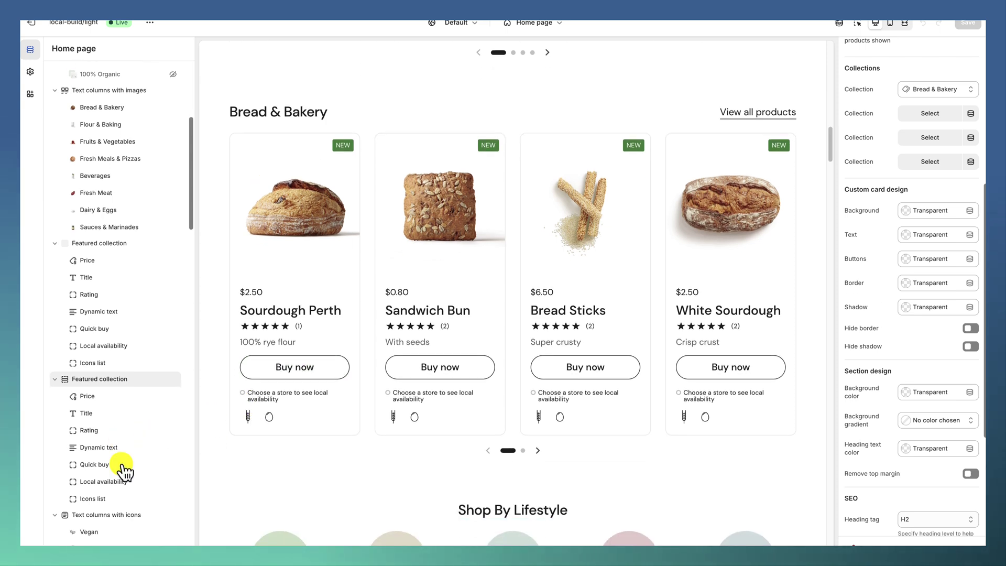
{"action": "left_click", "coordinate": [126, 461]}
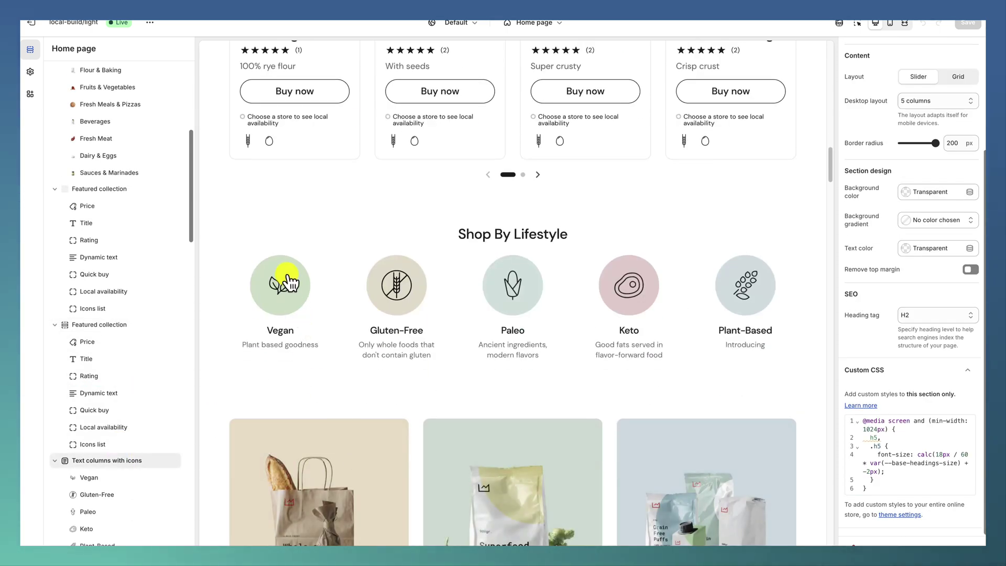
{"action": "scroll", "coordinate": [869, 244], "scroll_direction": "up", "scroll_amount": 3}
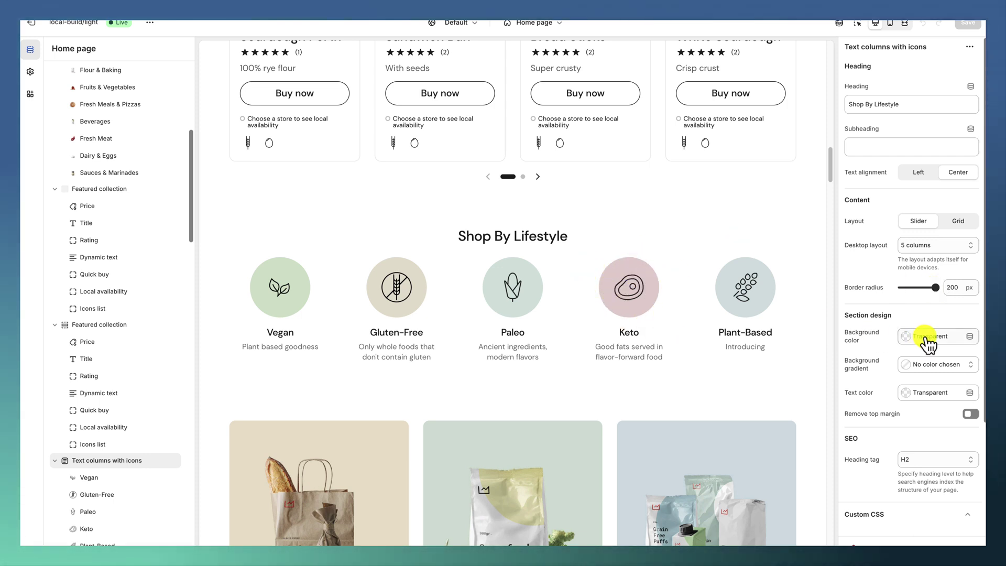
{"action": "left_click", "coordinate": [98, 479]}
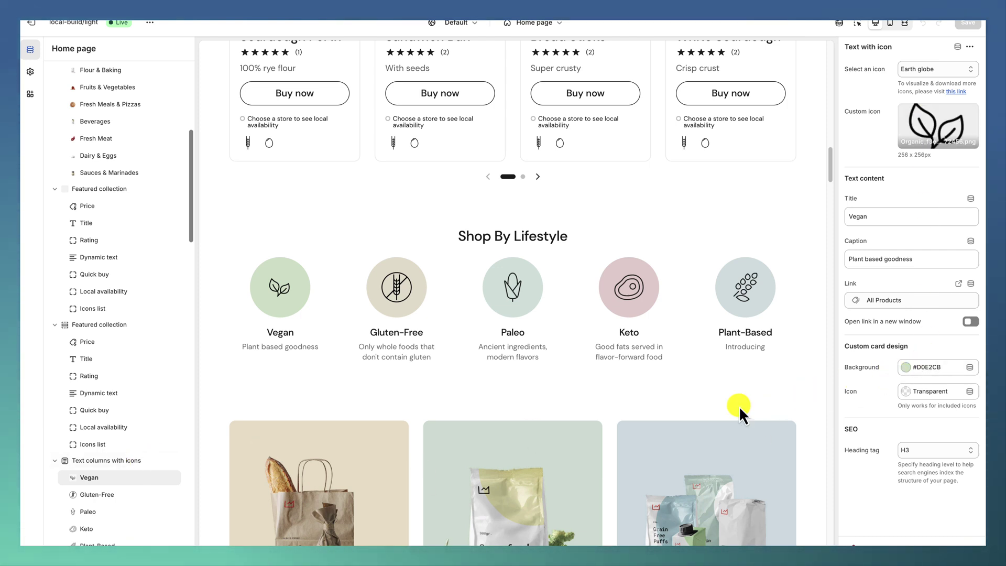
{"action": "left_click", "coordinate": [100, 513]}
{"action": "scroll", "coordinate": [99, 513], "scroll_direction": "down", "scroll_amount": 1}
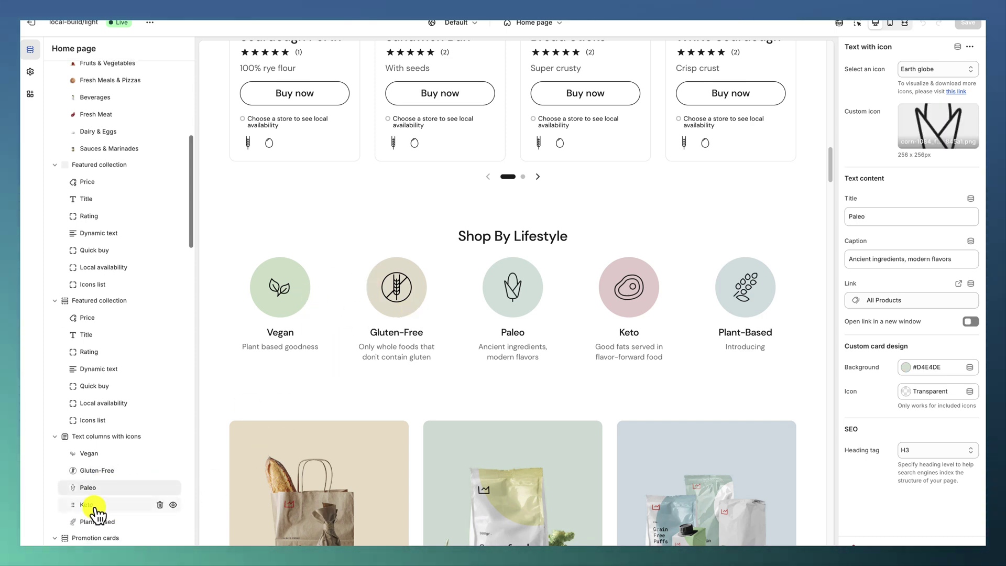
{"action": "left_click", "coordinate": [100, 514]}
- Examine the Promotion cards section's layout, text style, section design and SEO settings
{"action": "scroll", "coordinate": [102, 492], "scroll_direction": "down", "scroll_amount": 3}
{"action": "left_click", "coordinate": [84, 429]}
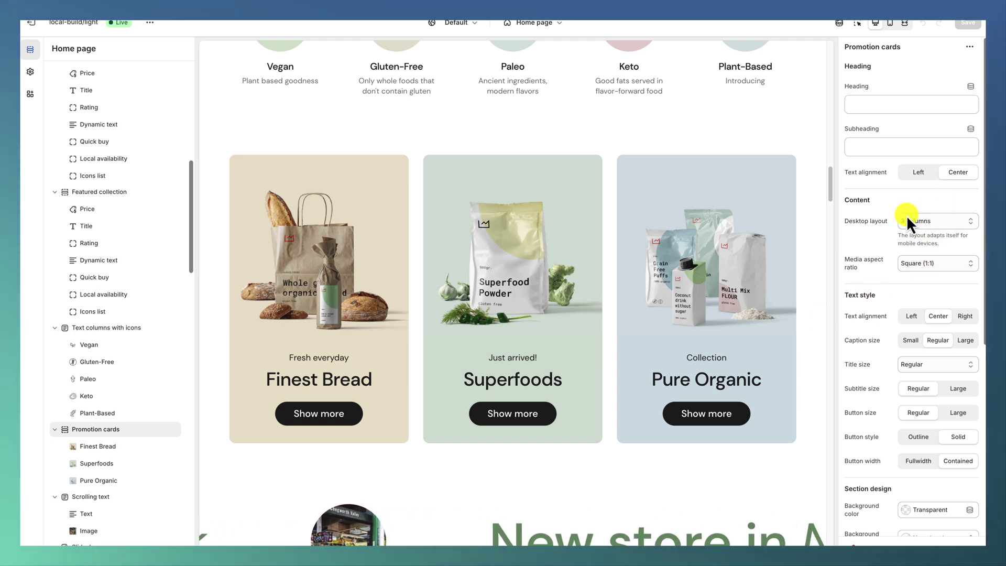
{"action": "scroll", "coordinate": [872, 309], "scroll_direction": "down", "scroll_amount": 2}
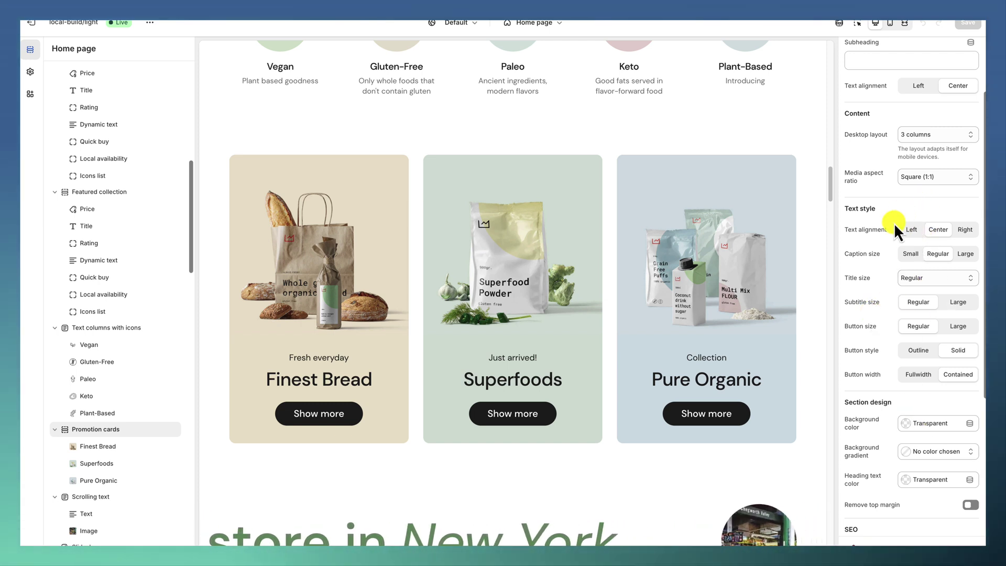
{"action": "scroll", "coordinate": [895, 379], "scroll_direction": "down", "scroll_amount": 2}
{"action": "scroll", "coordinate": [896, 379], "scroll_direction": "down", "scroll_amount": 1}
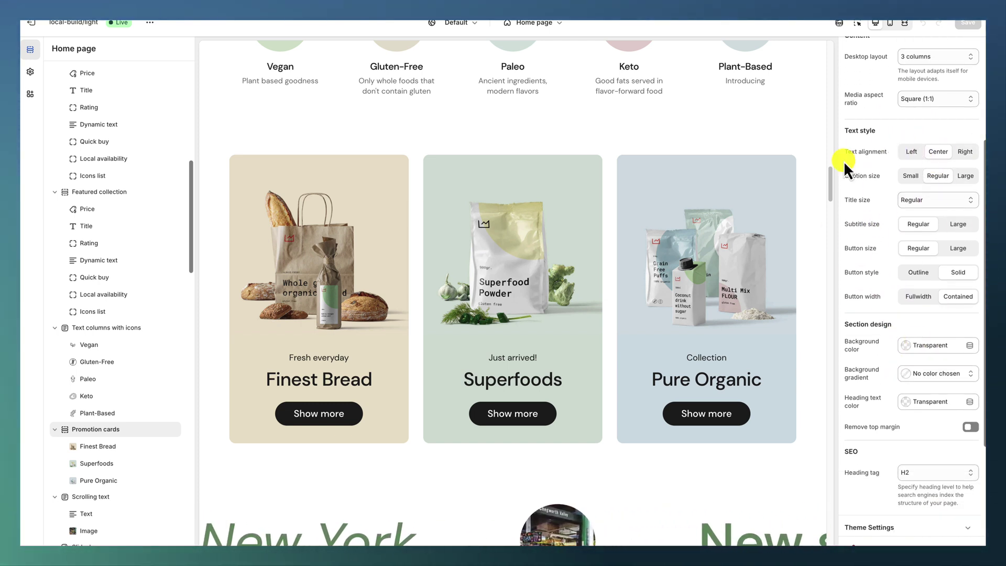
- Examine the text content and custom card design of the Finest Bread, Superfoods and Pure Organic promotion cards
{"action": "left_click", "coordinate": [123, 448]}
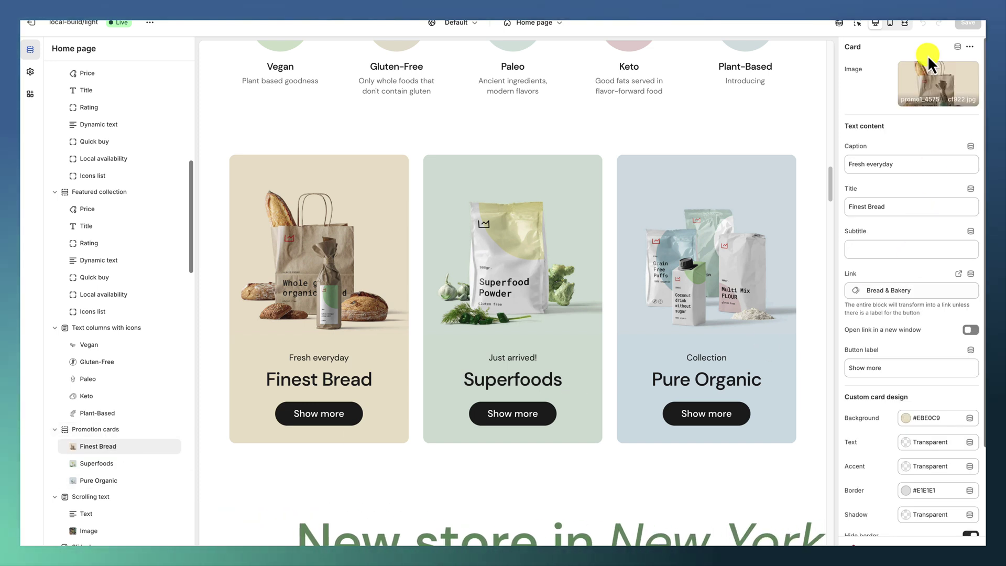
{"action": "scroll", "coordinate": [911, 385], "scroll_direction": "down", "scroll_amount": 3}
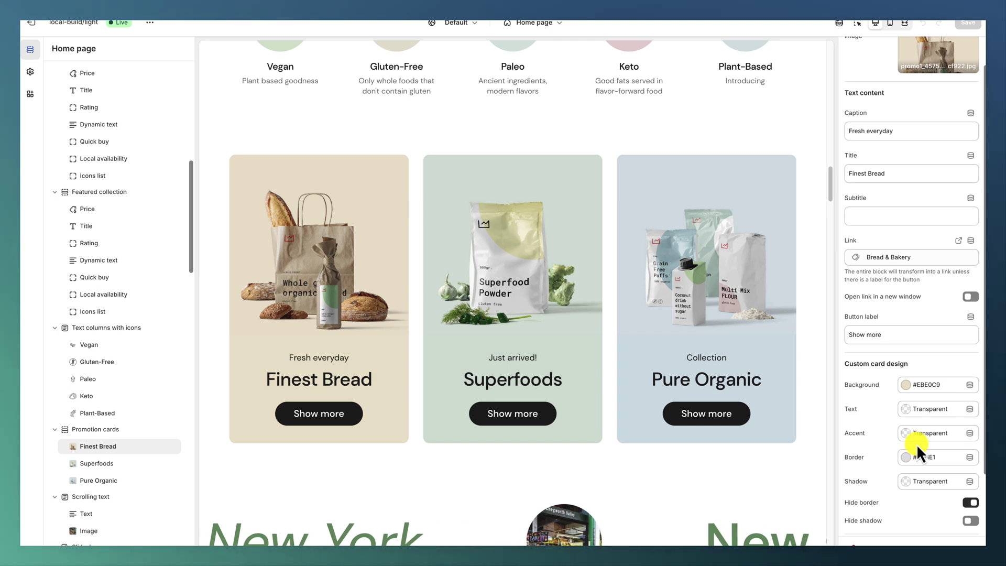
{"action": "scroll", "coordinate": [918, 441], "scroll_direction": "down", "scroll_amount": 1}
{"action": "left_click", "coordinate": [107, 466]}
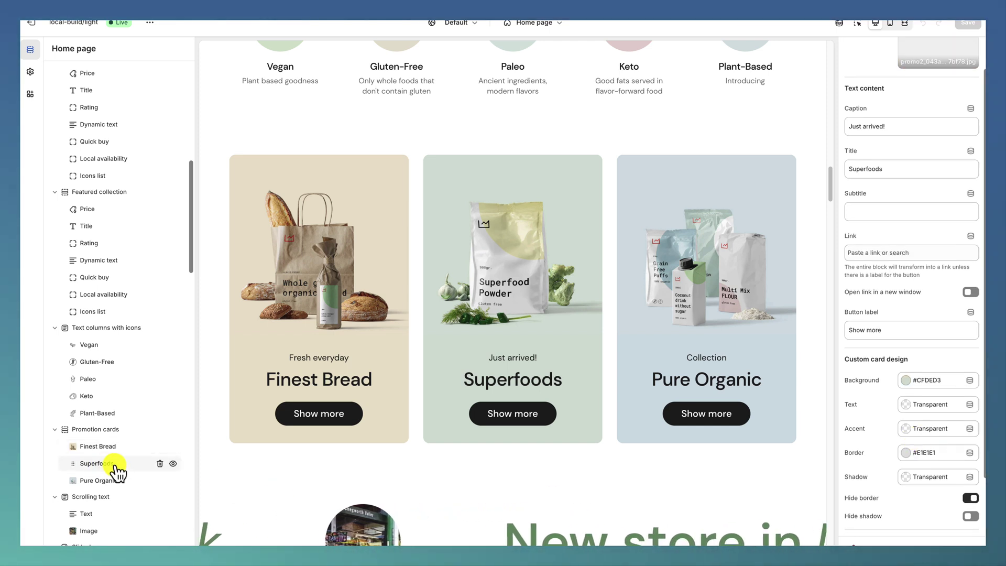
{"action": "scroll", "coordinate": [943, 414], "scroll_direction": "down", "scroll_amount": 3}
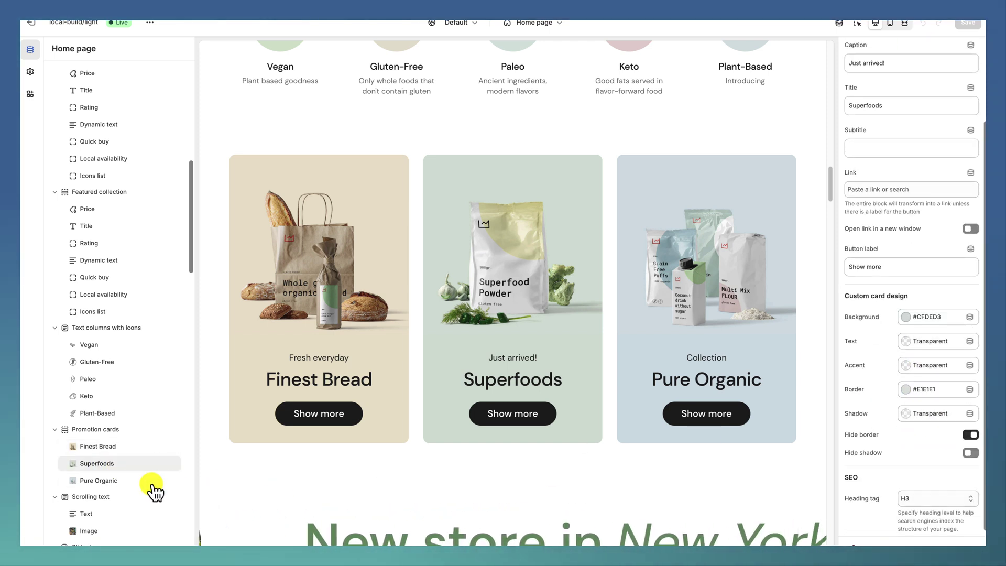
{"action": "left_click", "coordinate": [126, 480]}
- Open the Scrolling text section below the promotion cards to view its settings
{"action": "scroll", "coordinate": [141, 487], "scroll_direction": "down", "scroll_amount": 2}
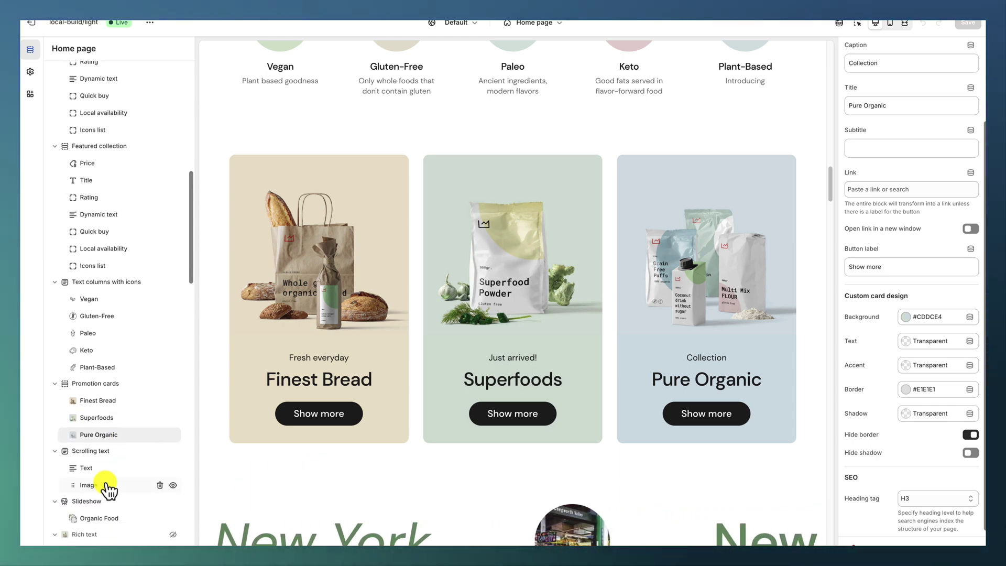
{"action": "left_click", "coordinate": [98, 454]}
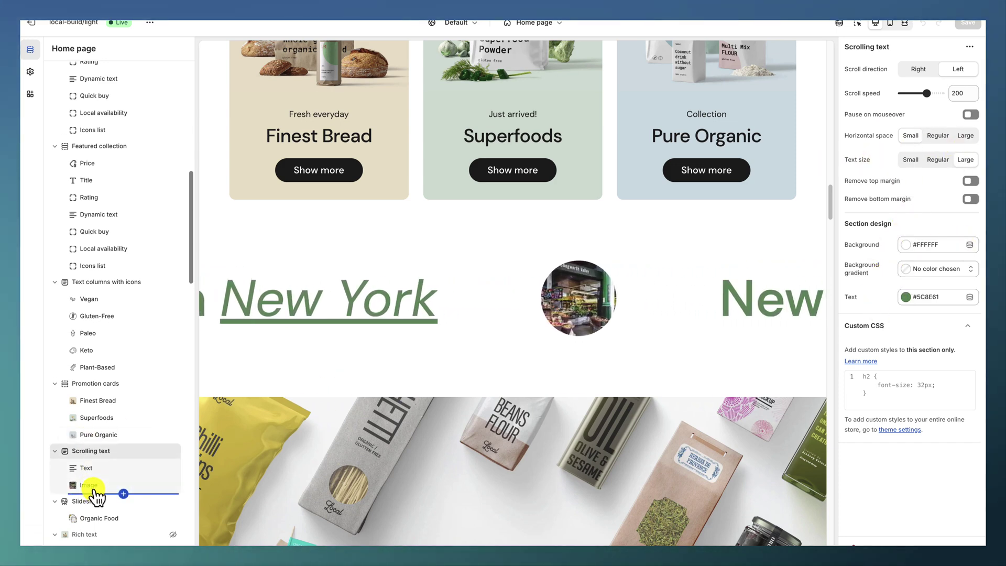
- Open the Image block of the Scrolling text section and view its image and border radius settings
{"action": "left_click", "coordinate": [122, 488]}
{"action": "left_click", "coordinate": [90, 487]}
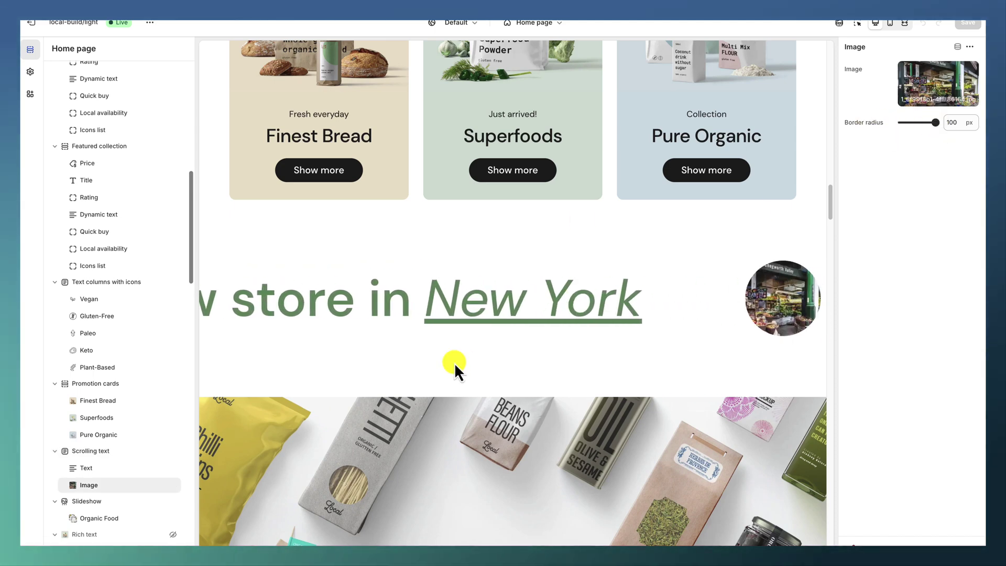
{"action": "scroll", "coordinate": [456, 362], "scroll_direction": "down", "scroll_amount": 1}
{"action": "scroll", "coordinate": [457, 359], "scroll_direction": "down", "scroll_amount": 2}
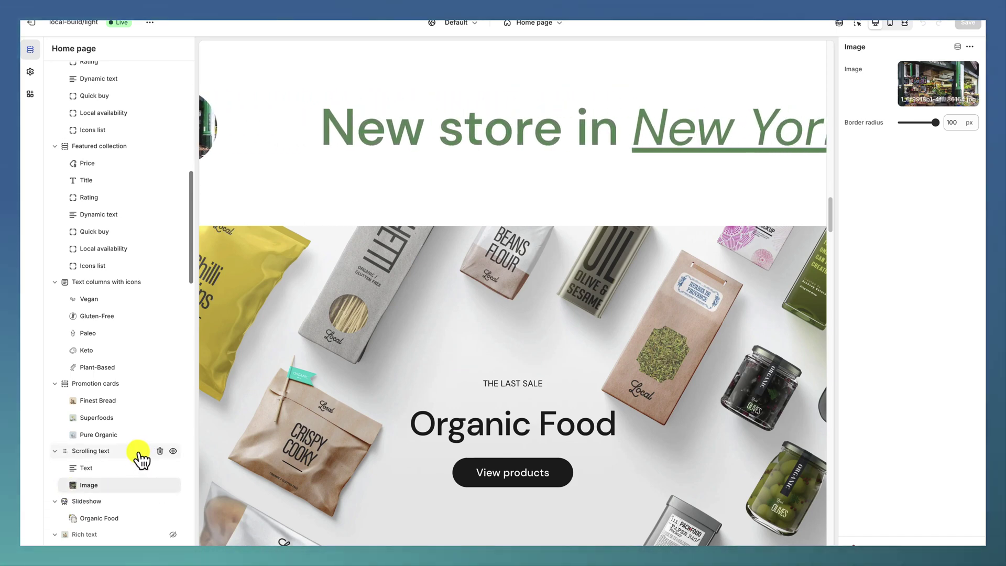
- Review the Slideshow section's height, autorotate, typography and design settings, and open its Organic Food slide
{"action": "scroll", "coordinate": [129, 477], "scroll_direction": "down", "scroll_amount": 1}
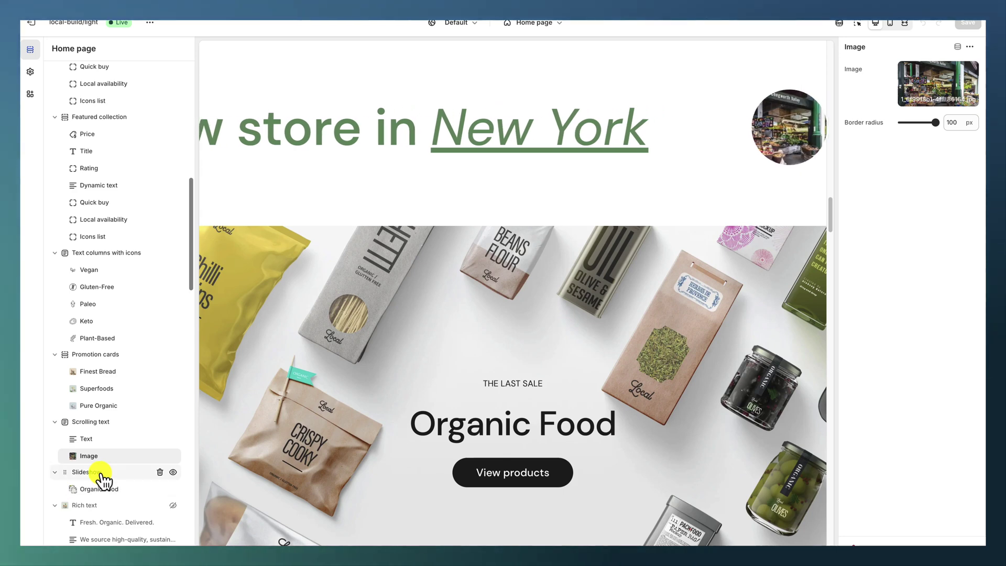
{"action": "left_click", "coordinate": [106, 472]}
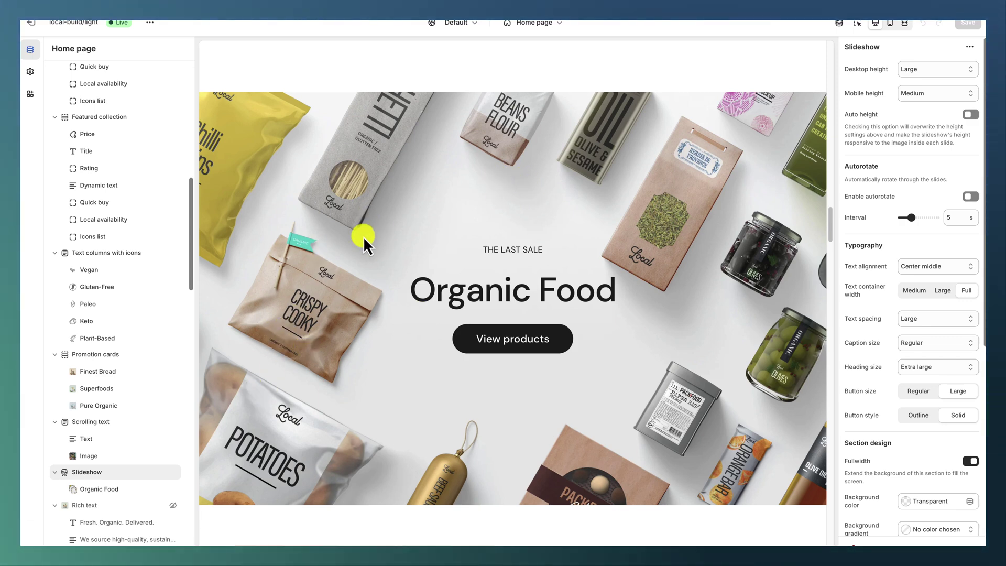
{"action": "scroll", "coordinate": [406, 269], "scroll_direction": "down", "scroll_amount": 1}
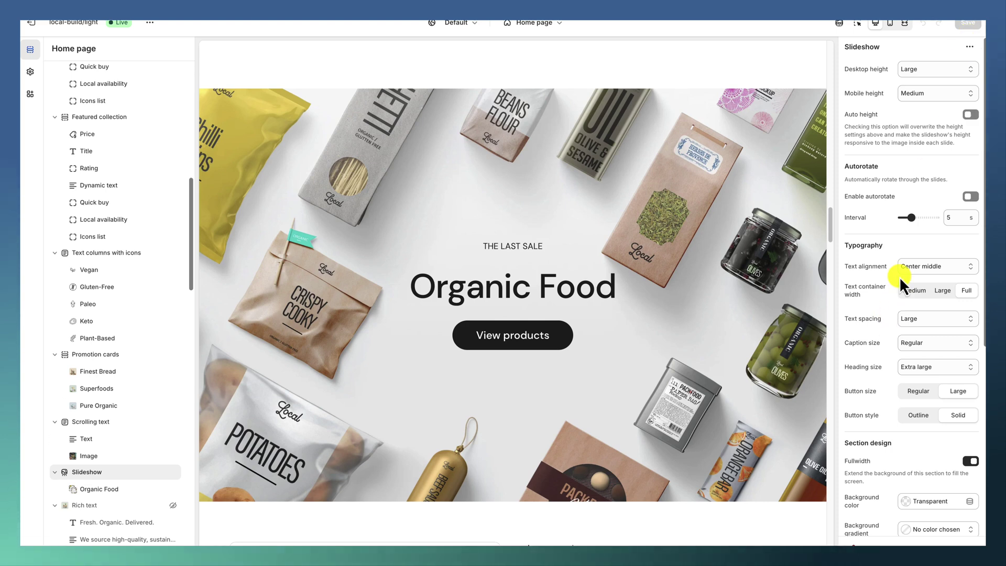
{"action": "scroll", "coordinate": [901, 314], "scroll_direction": "down", "scroll_amount": 5}
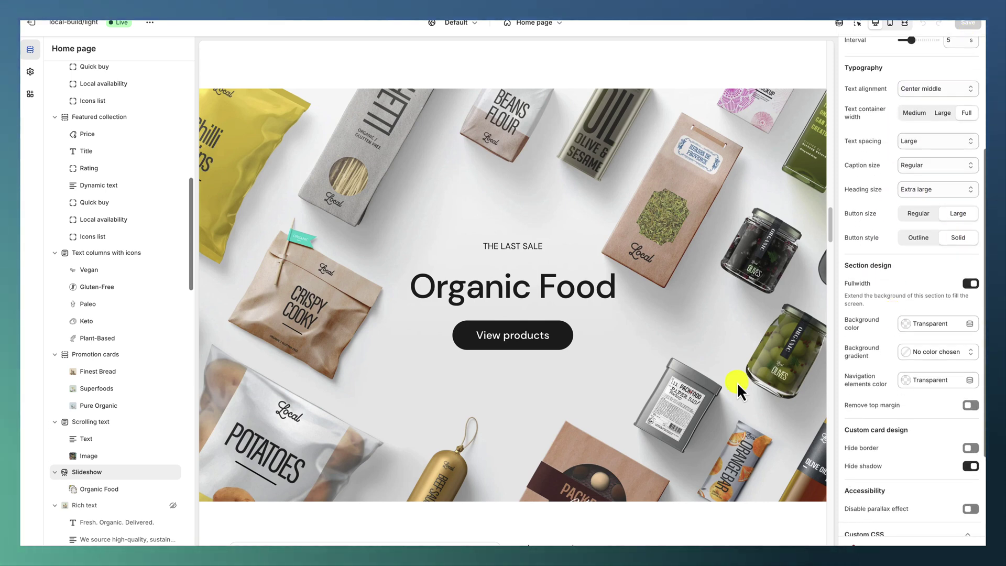
{"action": "left_click", "coordinate": [123, 489]}
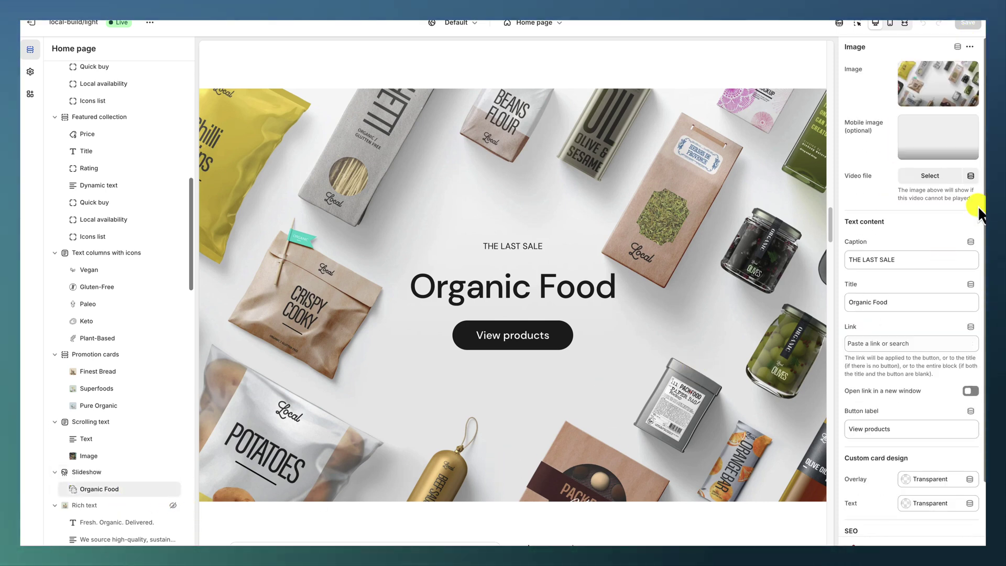
- Examine the Featured product section for Keto Crunch, including its media and functionality settings and the product preview
{"action": "scroll", "coordinate": [102, 427], "scroll_direction": "down", "scroll_amount": 3}
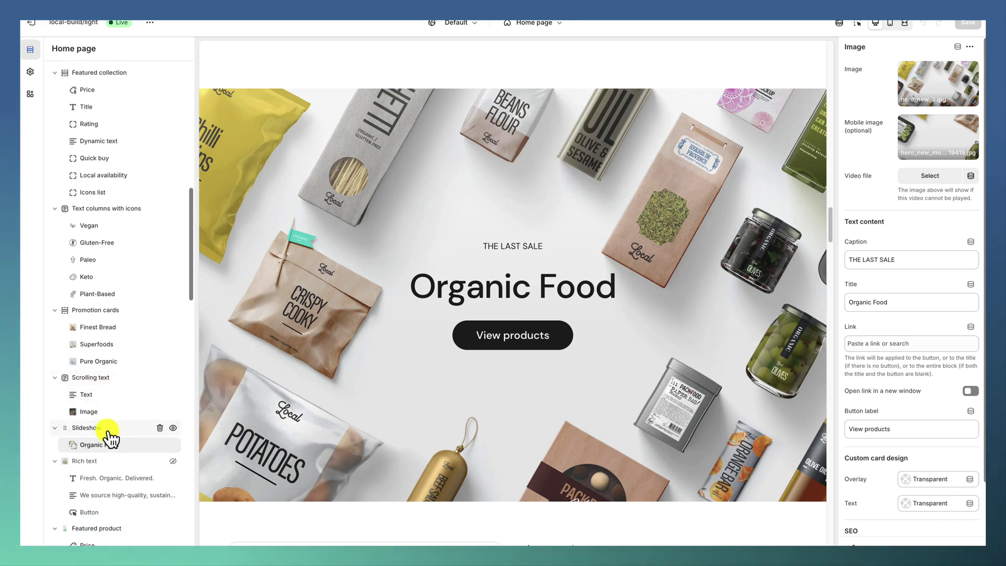
{"action": "scroll", "coordinate": [107, 459], "scroll_direction": "down", "scroll_amount": 1}
{"action": "left_click", "coordinate": [105, 413]}
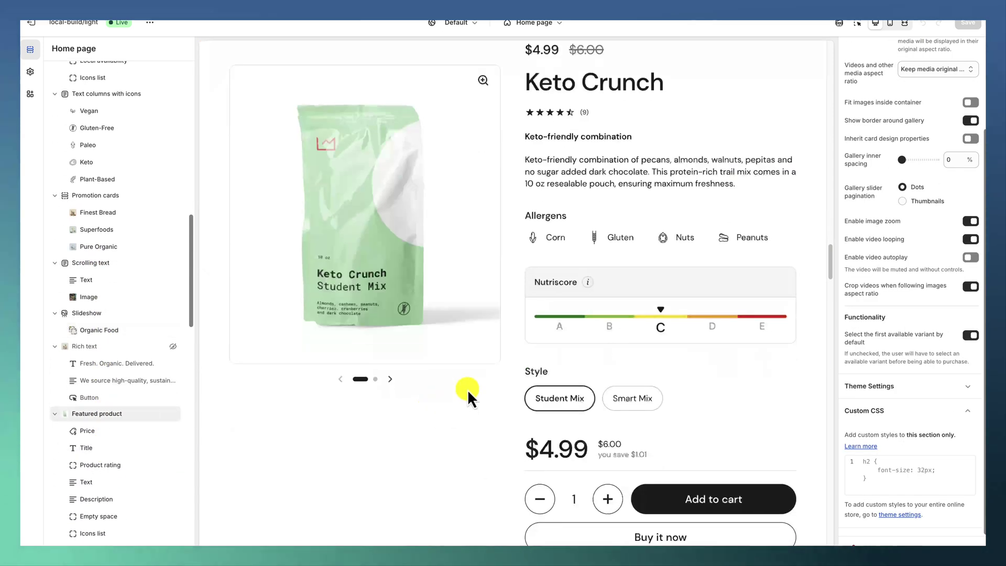
{"action": "scroll", "coordinate": [869, 213], "scroll_direction": "up", "scroll_amount": 2}
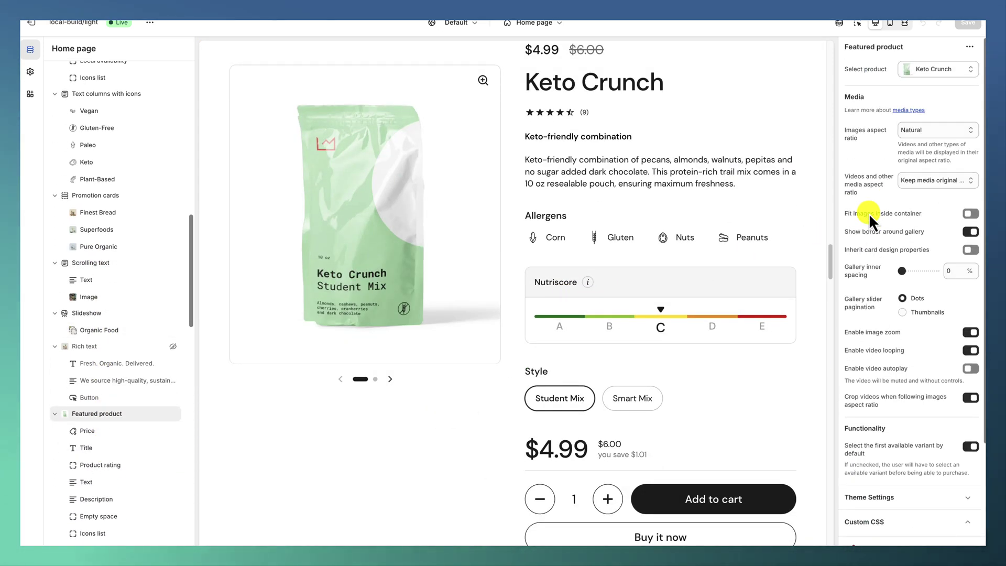
{"action": "scroll", "coordinate": [501, 202], "scroll_direction": "down", "scroll_amount": 4}
{"action": "scroll", "coordinate": [501, 202], "scroll_direction": "down", "scroll_amount": 6}
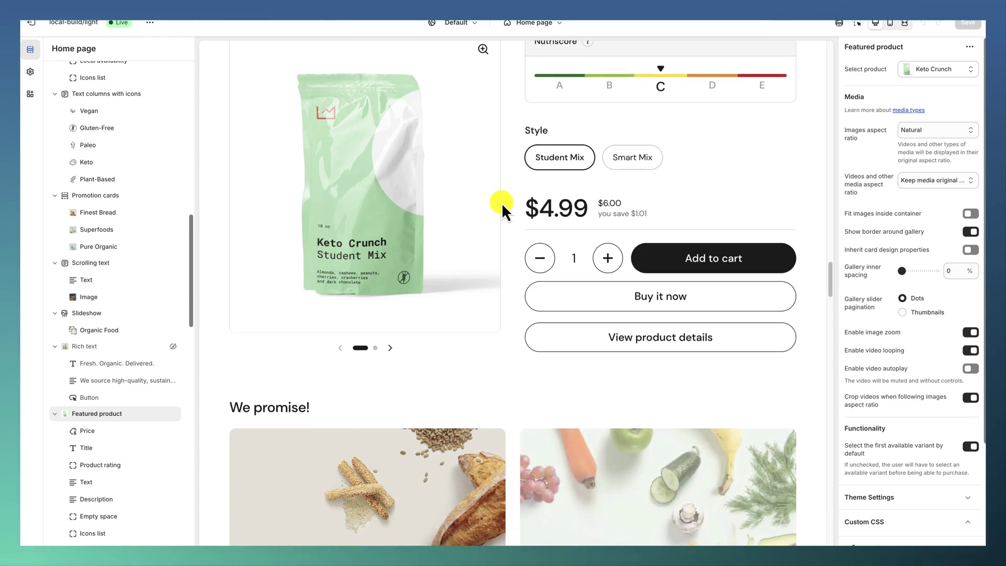
- Review the Media with text overlay section's settings and the image, text and card design of its Fresh Bakery block
{"action": "scroll", "coordinate": [78, 450], "scroll_direction": "down", "scroll_amount": 6}
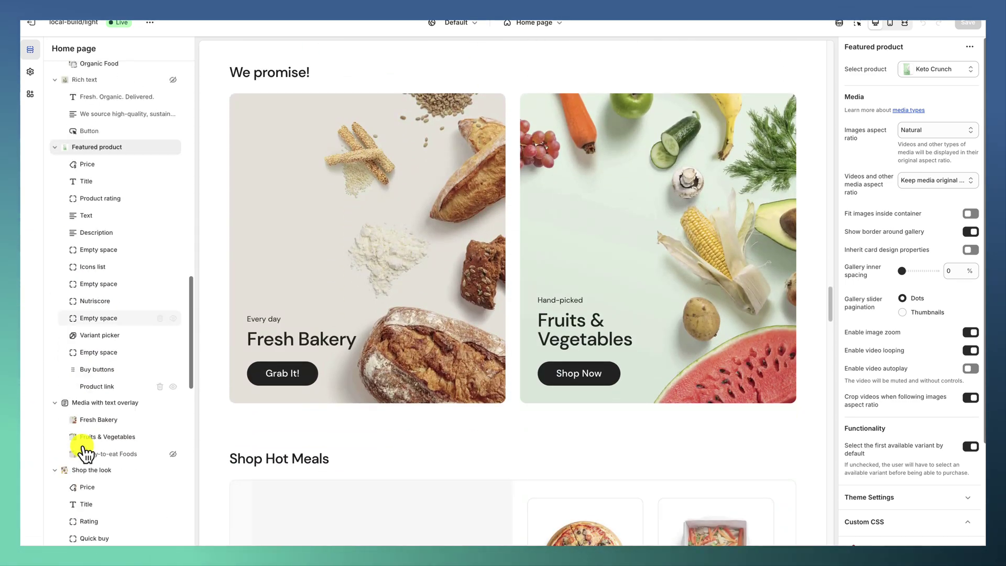
{"action": "left_click", "coordinate": [93, 403]}
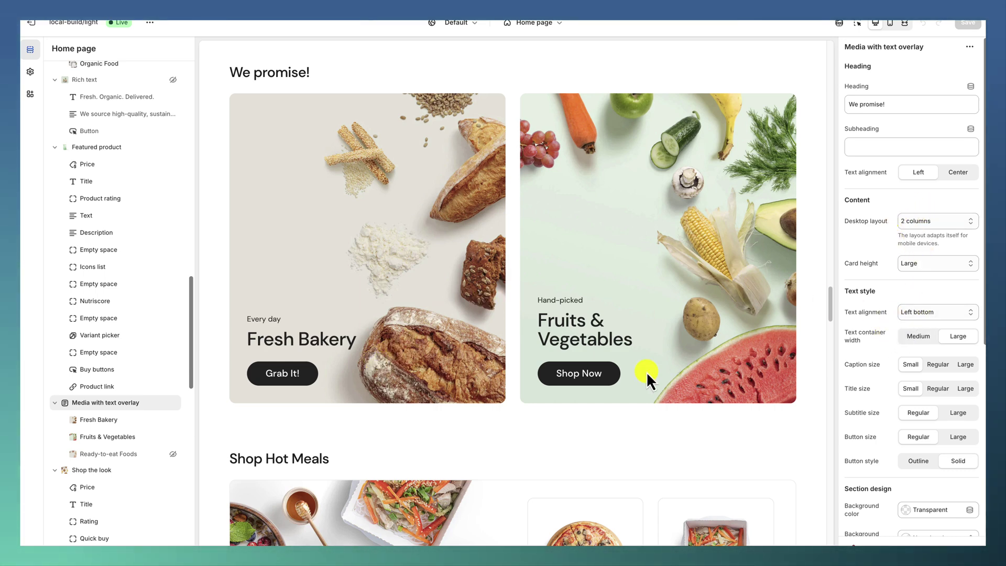
{"action": "scroll", "coordinate": [865, 384], "scroll_direction": "down", "scroll_amount": 5}
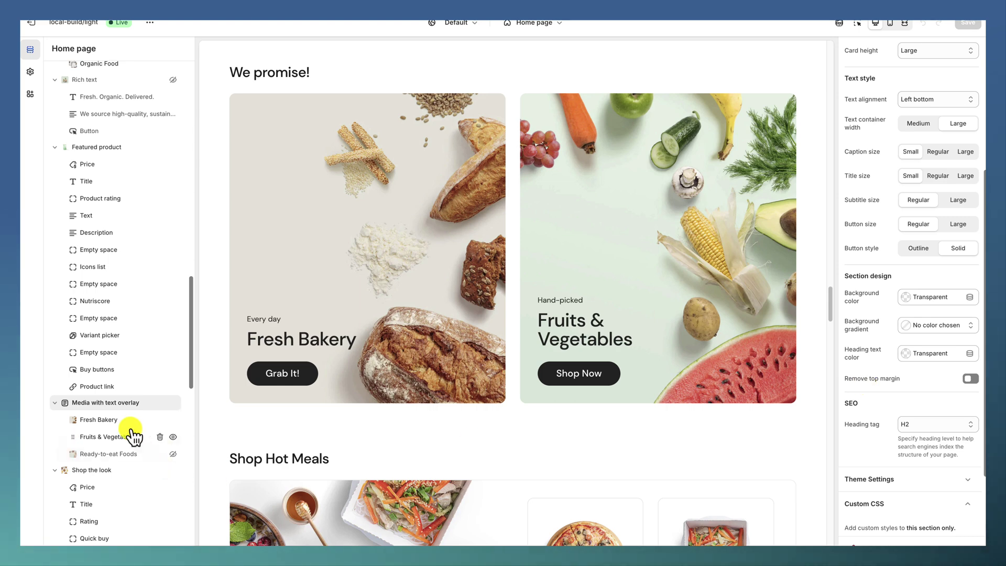
{"action": "left_click", "coordinate": [115, 421]}
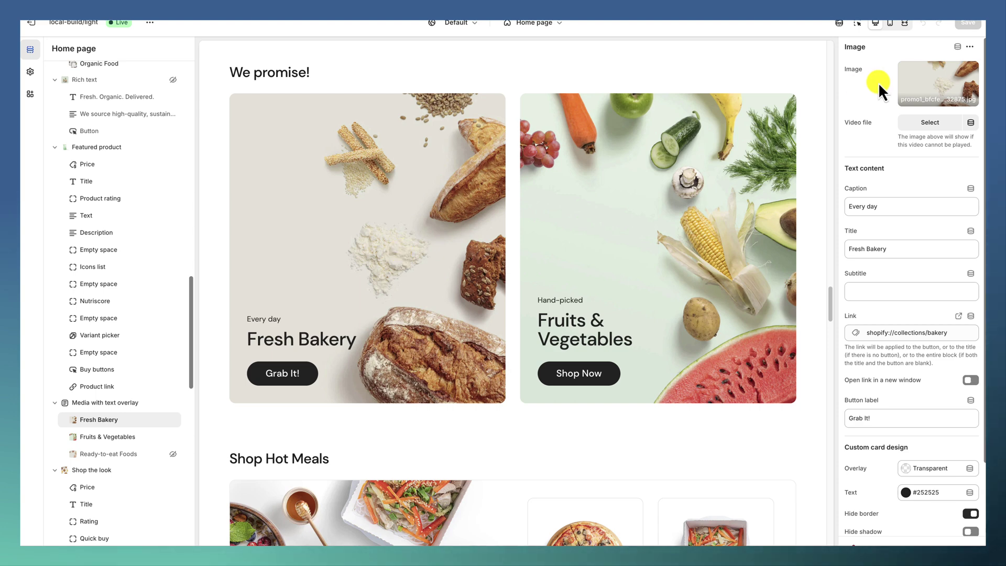
{"action": "scroll", "coordinate": [853, 309], "scroll_direction": "down", "scroll_amount": 3}
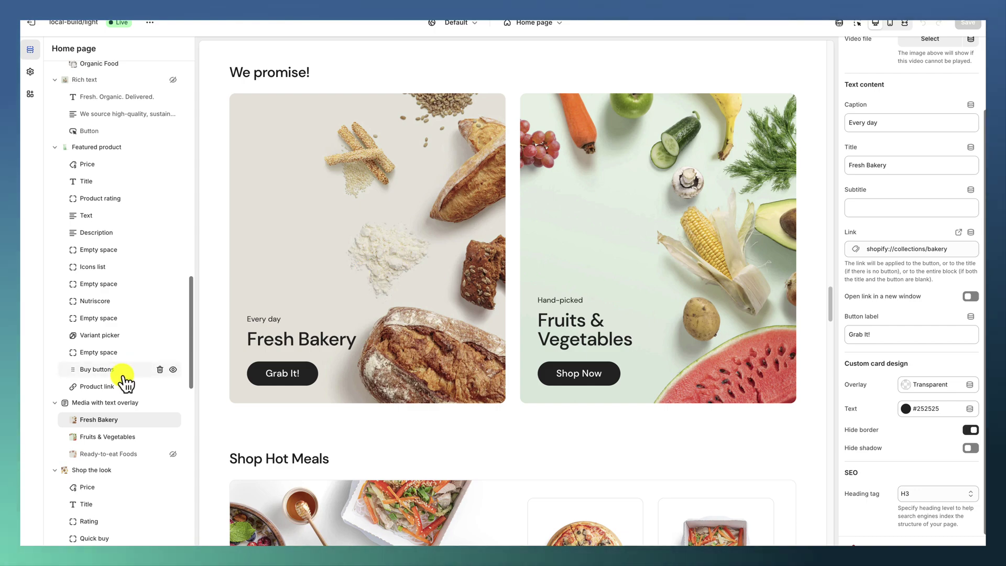
- Open the Shop the look section for Shop Hot Meals and view its heading, image, product and card design settings
{"action": "scroll", "coordinate": [130, 375], "scroll_direction": "down", "scroll_amount": 2}
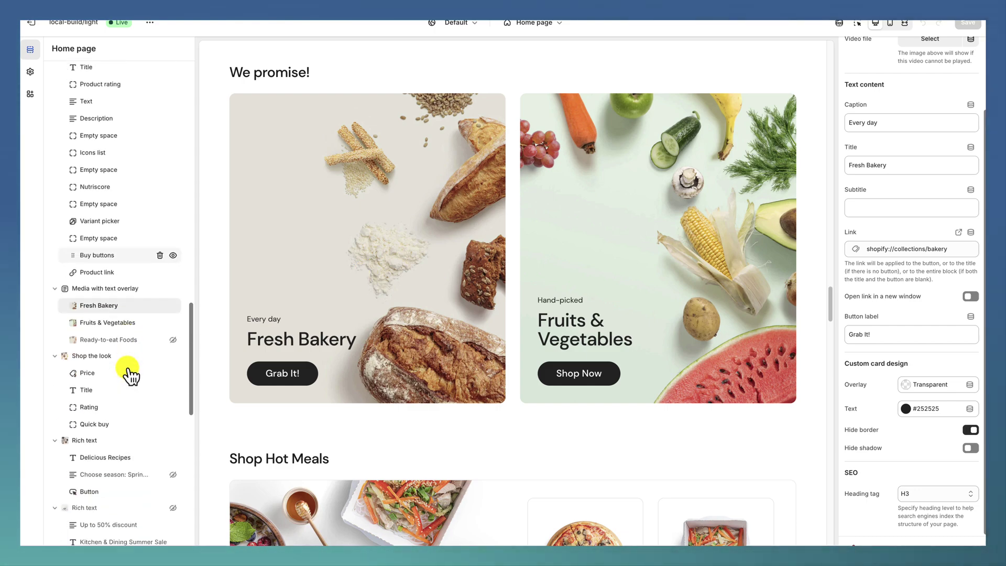
{"action": "left_click", "coordinate": [103, 356]}
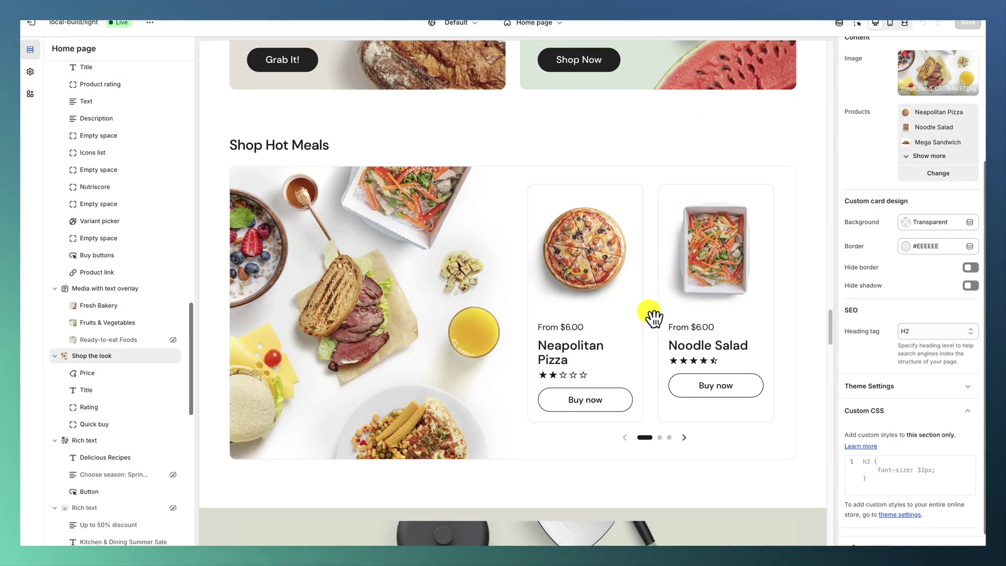
{"action": "scroll", "coordinate": [915, 267], "scroll_direction": "up", "scroll_amount": 3}
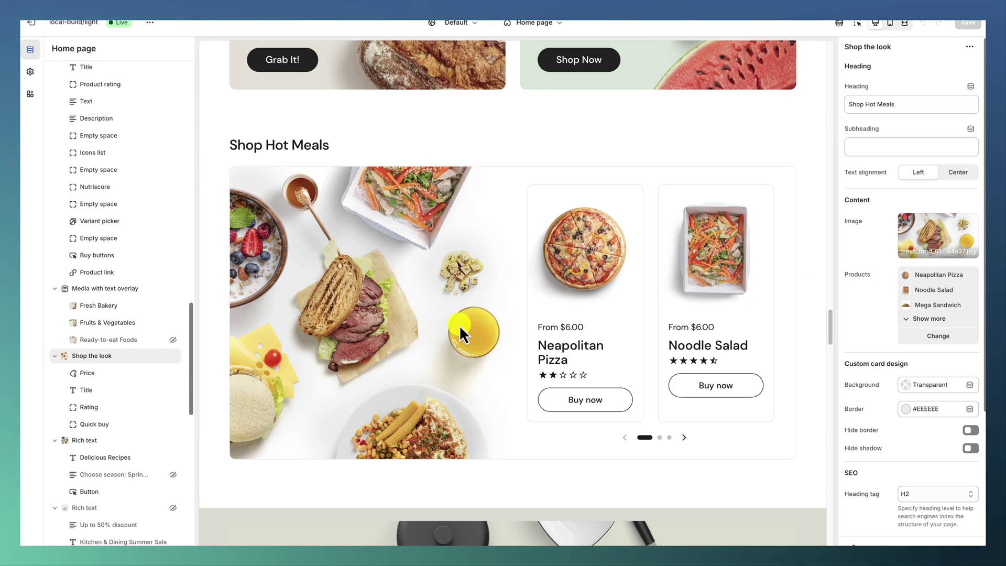
- Examine the Delicious Recipes Rich text section's image, typography, section design and custom card design settings
{"action": "scroll", "coordinate": [421, 329], "scroll_direction": "down", "scroll_amount": 5}
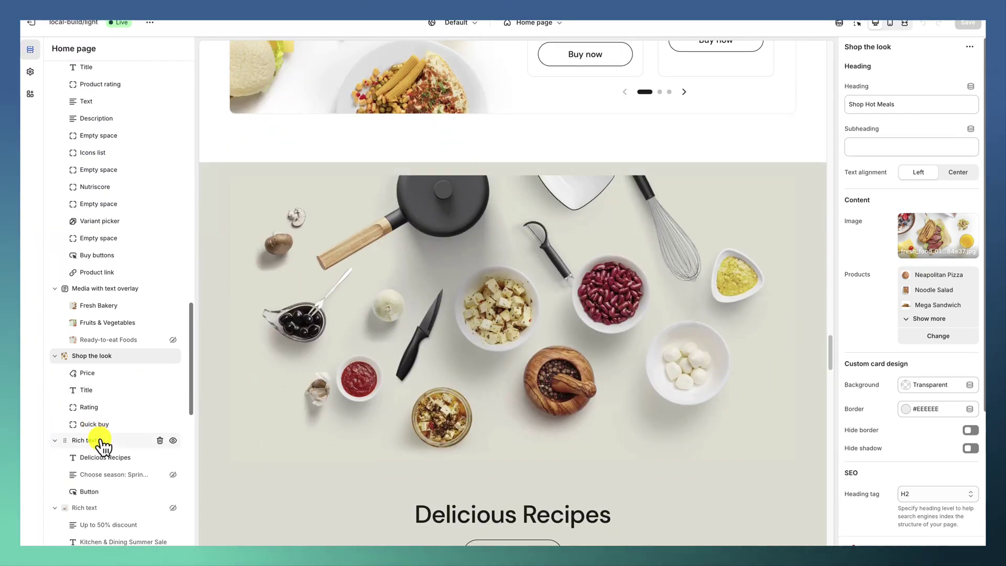
{"action": "left_click", "coordinate": [99, 440]}
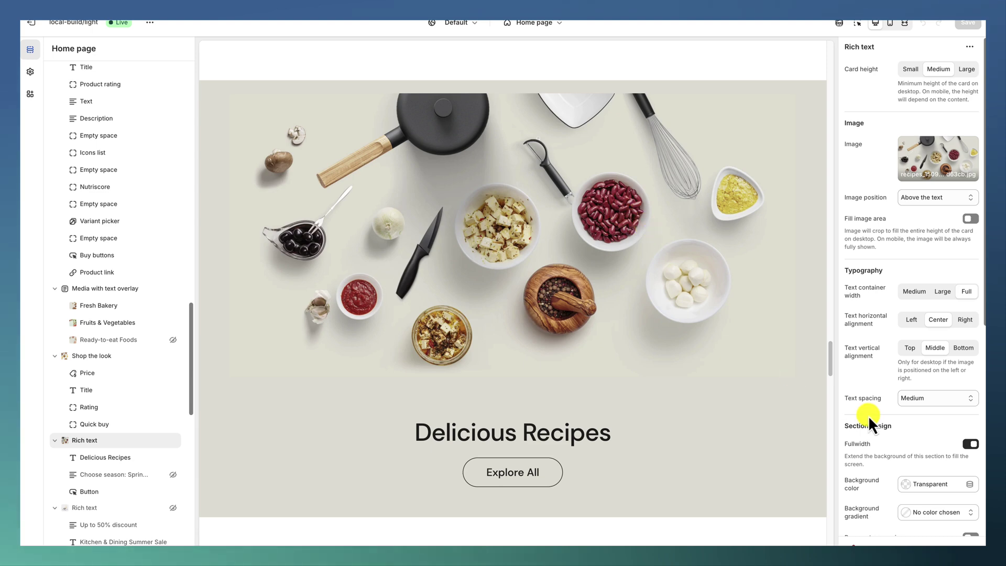
{"action": "scroll", "coordinate": [869, 416], "scroll_direction": "down", "scroll_amount": 3}
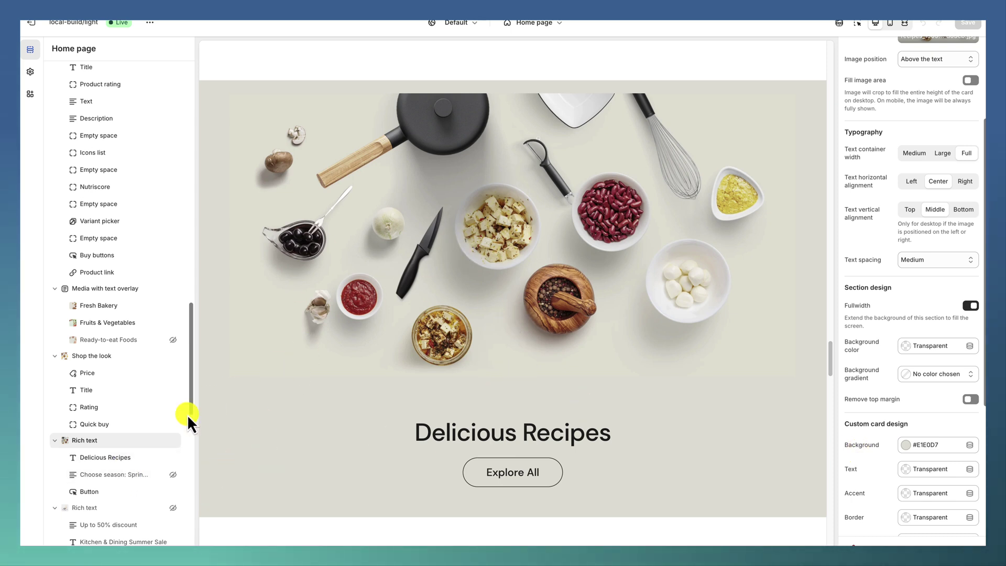
- Open the Featured collection section for Kitchenware Deals and look through its settings and product grid
{"action": "scroll", "coordinate": [143, 419], "scroll_direction": "down", "scroll_amount": 1}
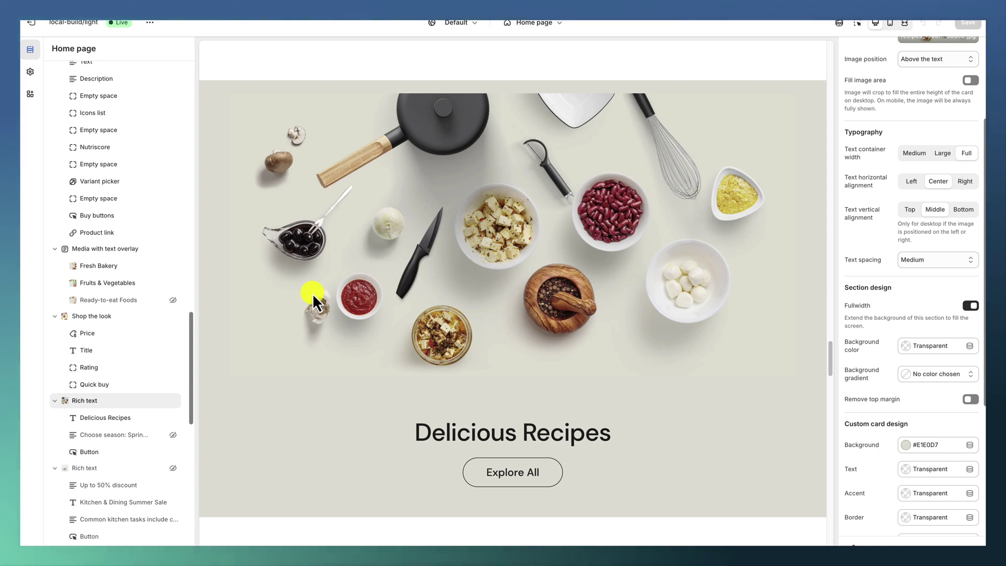
{"action": "scroll", "coordinate": [107, 419], "scroll_direction": "down", "scroll_amount": 1}
{"action": "scroll", "coordinate": [108, 419], "scroll_direction": "down", "scroll_amount": 2}
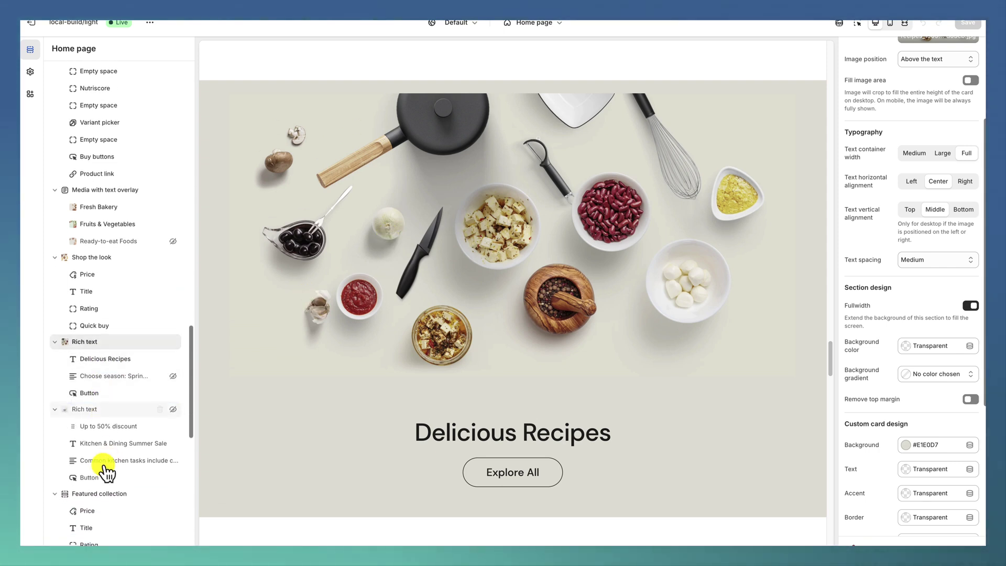
{"action": "left_click", "coordinate": [108, 443]}
{"action": "left_click", "coordinate": [108, 447]}
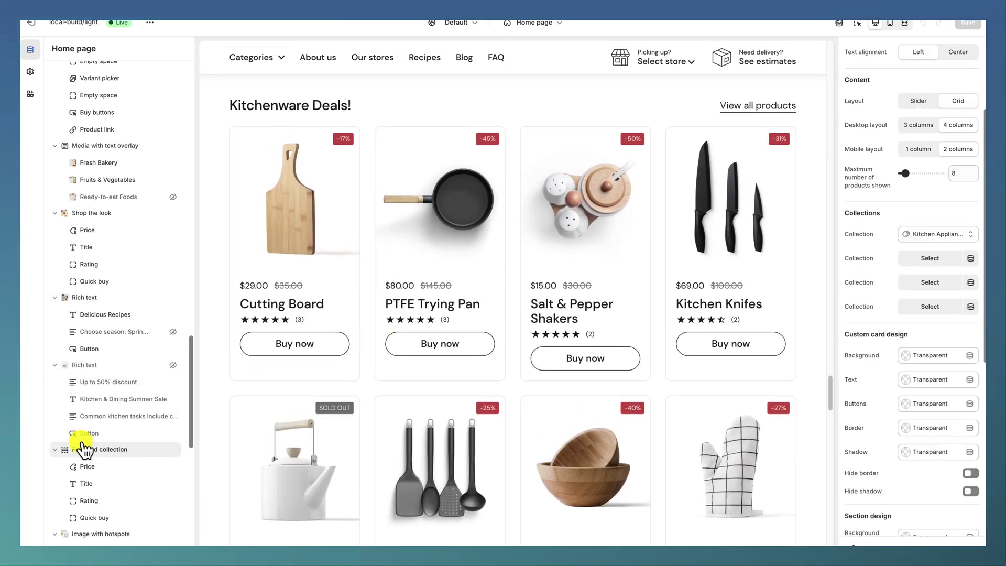
{"action": "scroll", "coordinate": [86, 442], "scroll_direction": "down", "scroll_amount": 3}
{"action": "scroll", "coordinate": [268, 385], "scroll_direction": "down", "scroll_amount": 4}
{"action": "scroll", "coordinate": [269, 385], "scroll_direction": "down", "scroll_amount": 2}
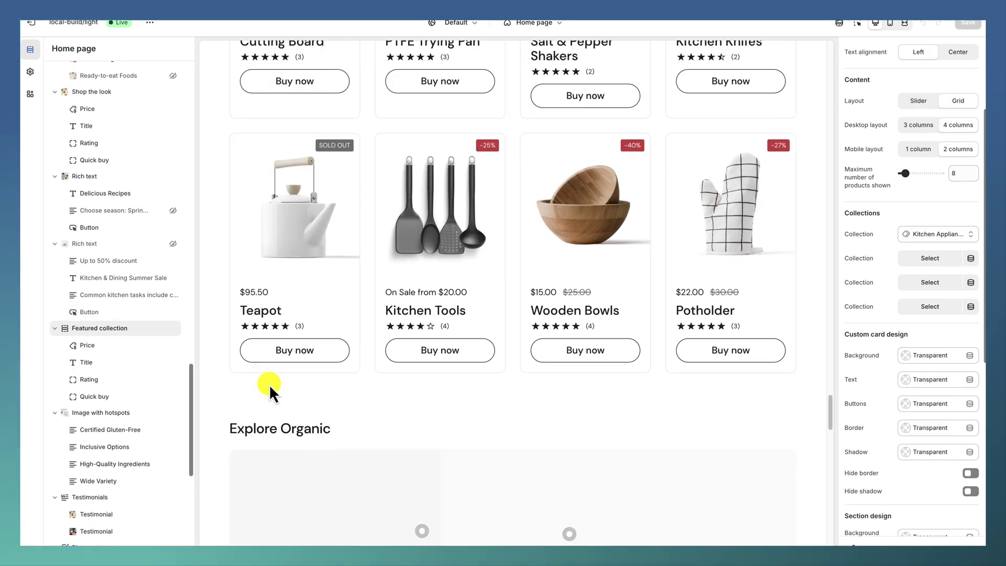
- Open the Image with hotspots section and inspect the Explore Organic image and its hotspots in the mobile preview
{"action": "scroll", "coordinate": [121, 392], "scroll_direction": "down", "scroll_amount": 1}
{"action": "left_click", "coordinate": [108, 364]}
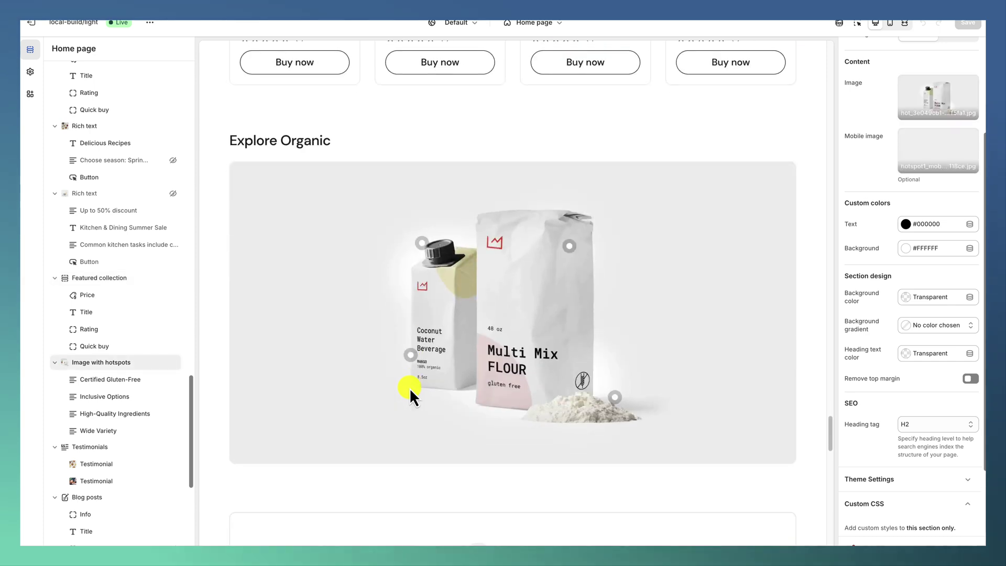
{"action": "left_click", "coordinate": [890, 24]}
{"action": "scroll", "coordinate": [539, 210], "scroll_direction": "down", "scroll_amount": 10}
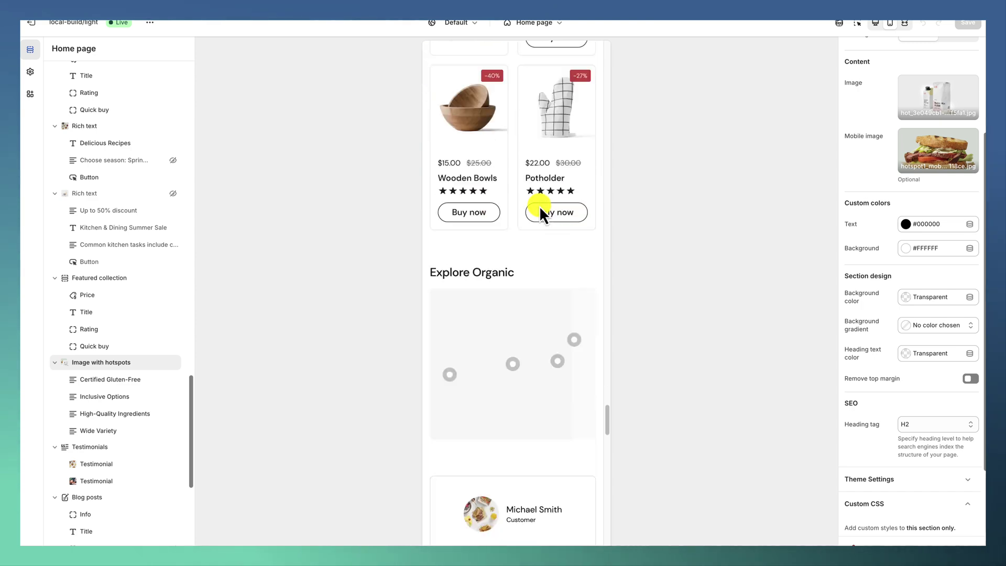
{"action": "scroll", "coordinate": [542, 212], "scroll_direction": "up", "scroll_amount": 10}
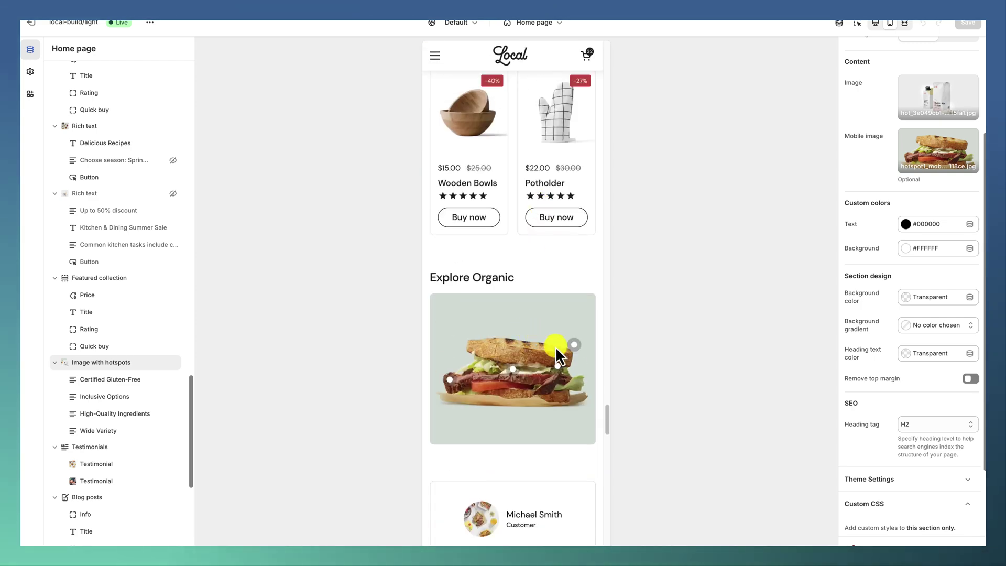
{"action": "left_click", "coordinate": [578, 350]}
{"action": "left_click", "coordinate": [576, 347]}
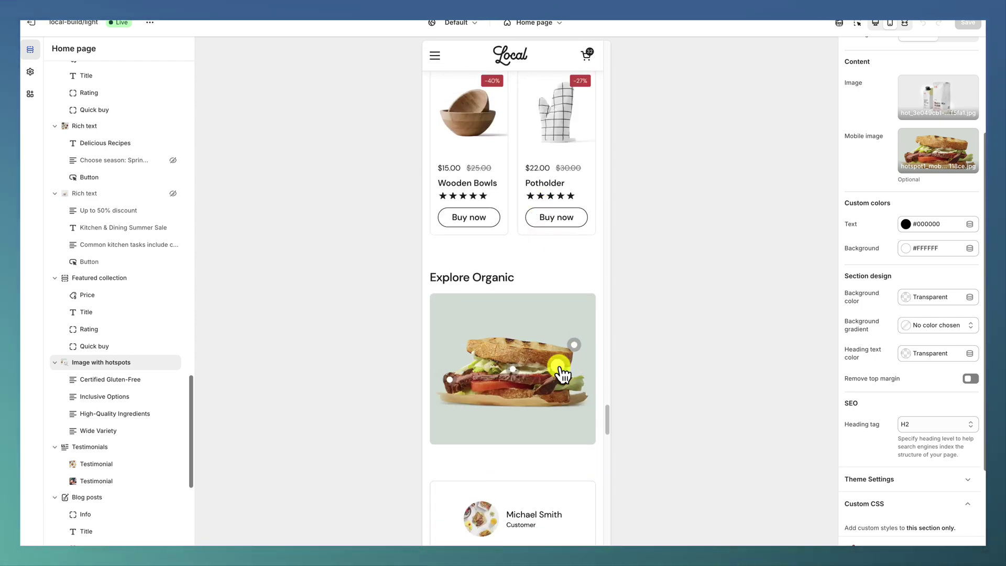
- Return to the desktop preview of Explore Organic and examine the Certified Gluten-Free hotspot's text, offset and tooltip settings
{"action": "left_click", "coordinate": [876, 24]}
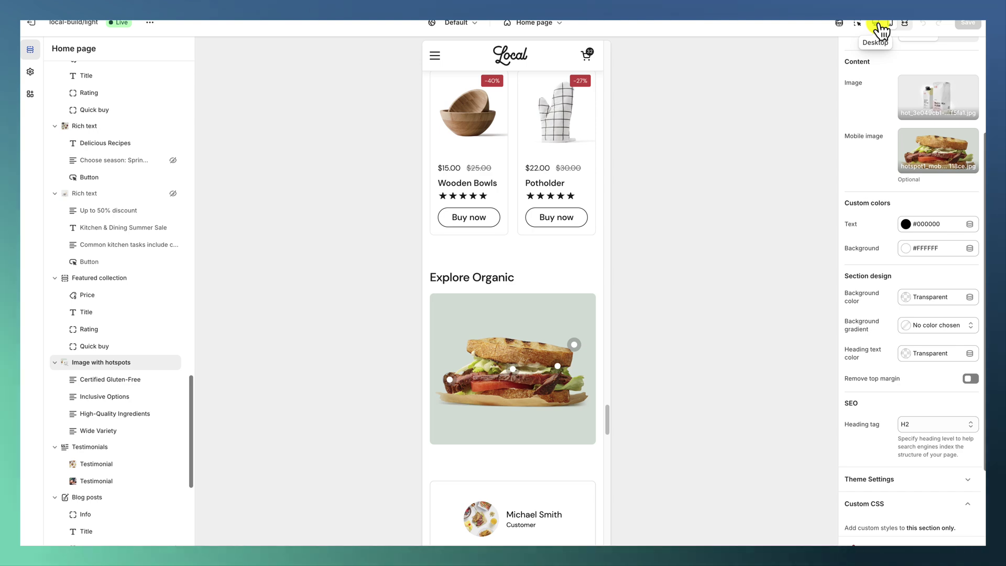
{"action": "left_click", "coordinate": [875, 23]}
{"action": "scroll", "coordinate": [687, 286], "scroll_direction": "up", "scroll_amount": 5}
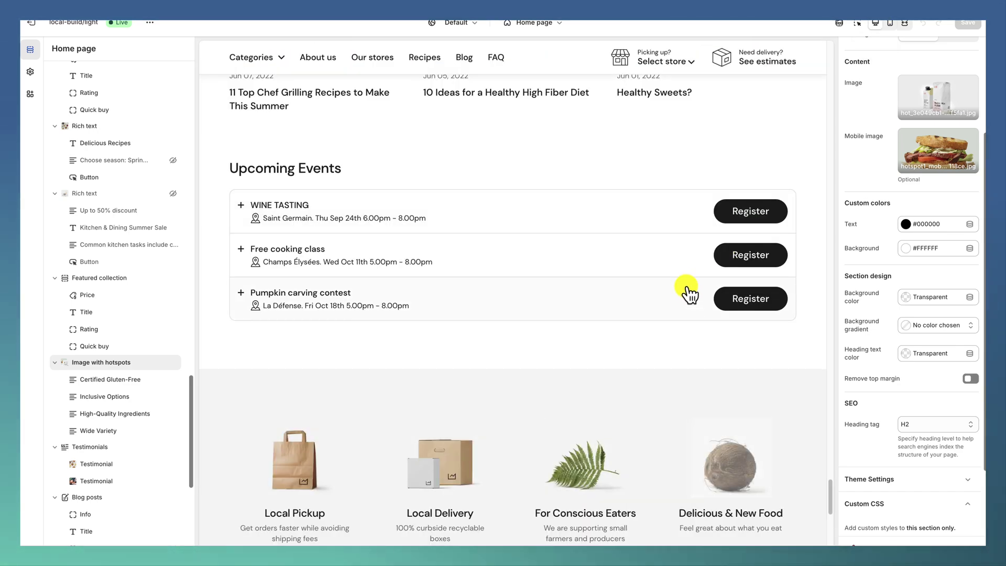
{"action": "scroll", "coordinate": [687, 287], "scroll_direction": "up", "scroll_amount": 8}
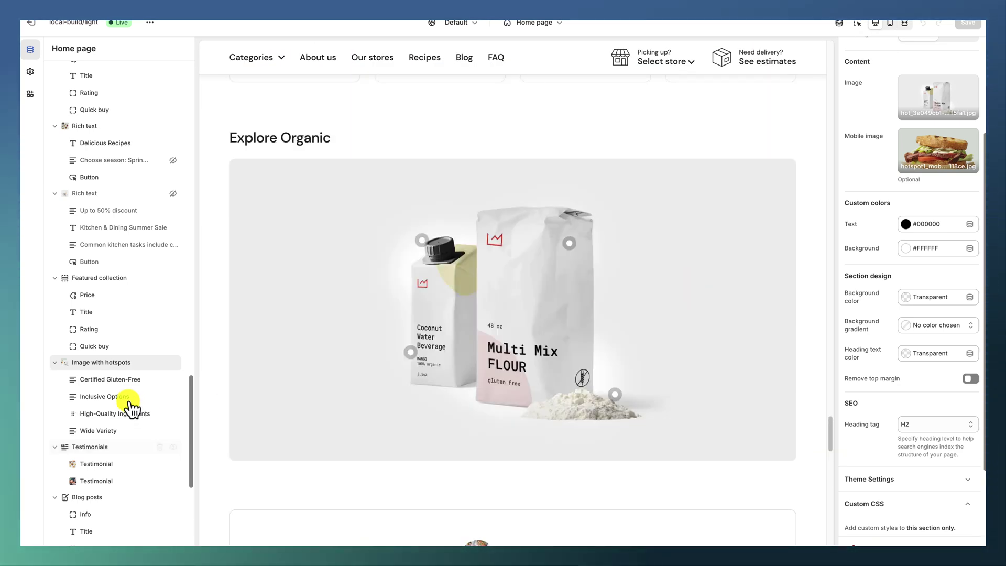
{"action": "left_click", "coordinate": [125, 383]}
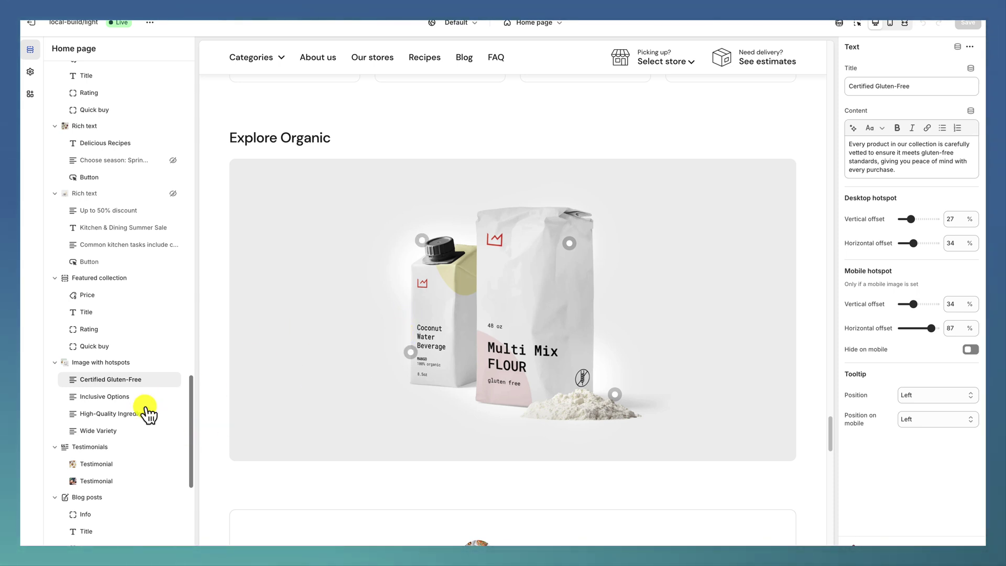
{"action": "mouse_move", "coordinate": [121, 406]}
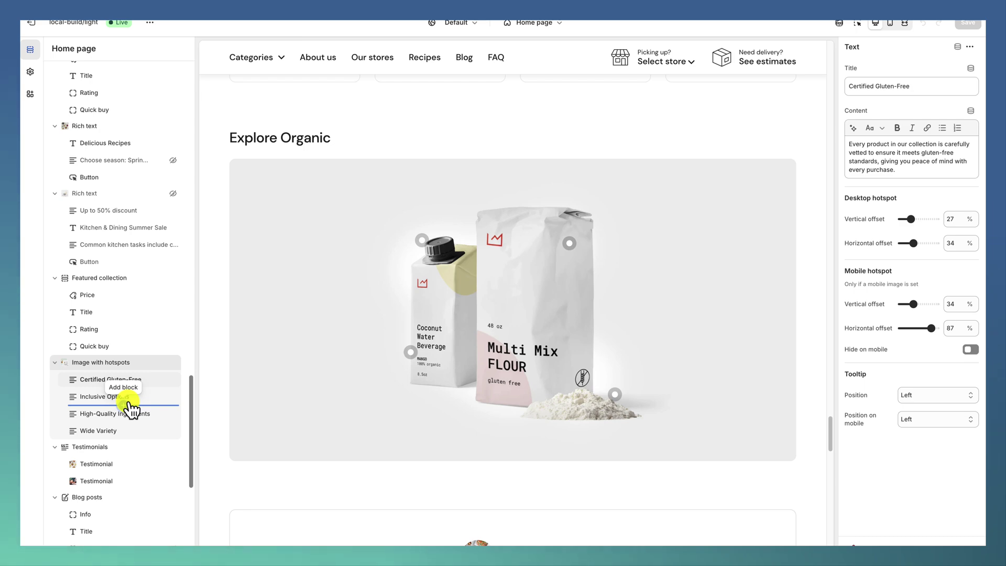
- Review the Testimonials section's quote typography, available fonts and heading settings, and open the first Testimonial block's author and quote settings
{"action": "scroll", "coordinate": [125, 408], "scroll_direction": "down", "scroll_amount": 1}
{"action": "left_click", "coordinate": [105, 415]}
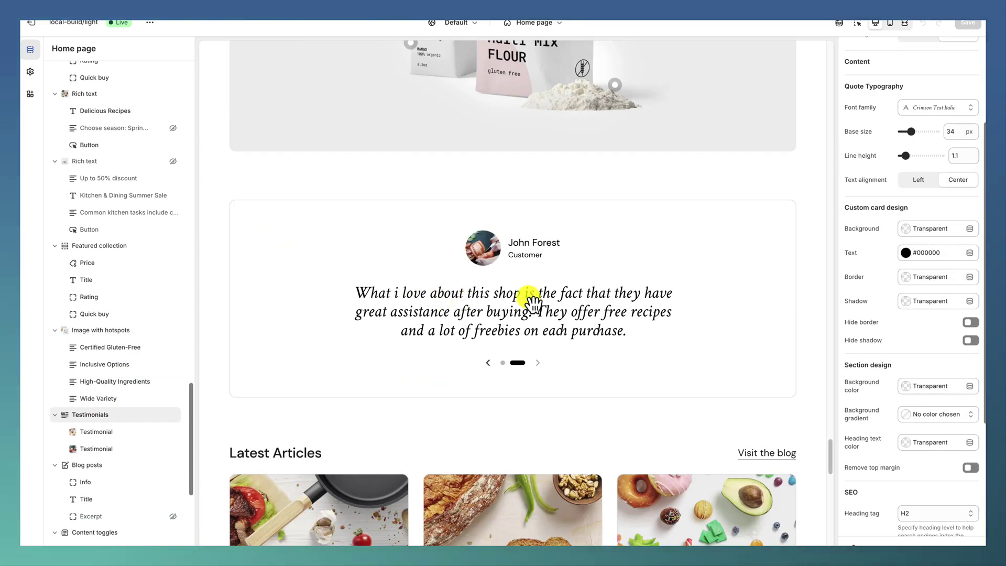
{"action": "left_click", "coordinate": [947, 111]}
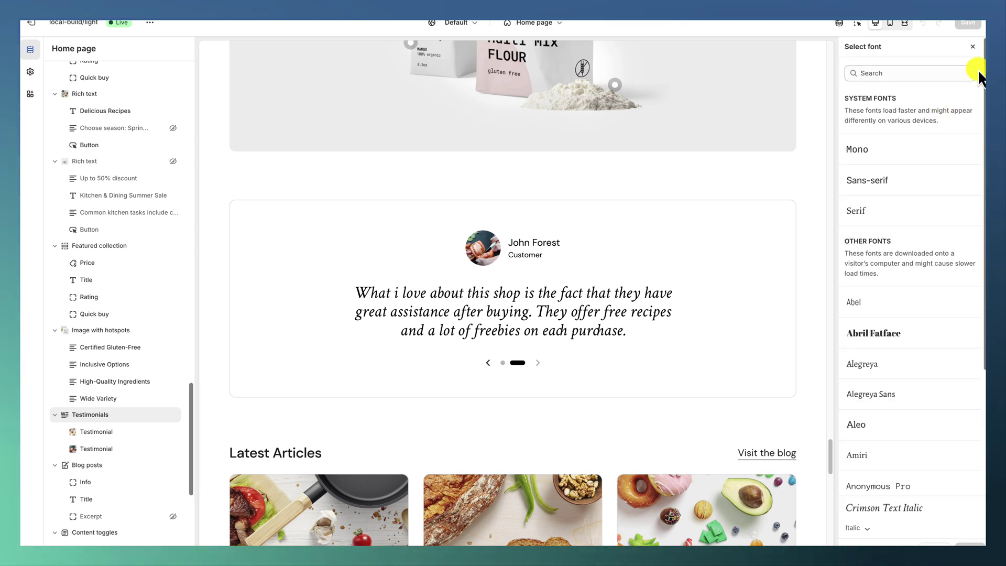
{"action": "left_click", "coordinate": [971, 45]}
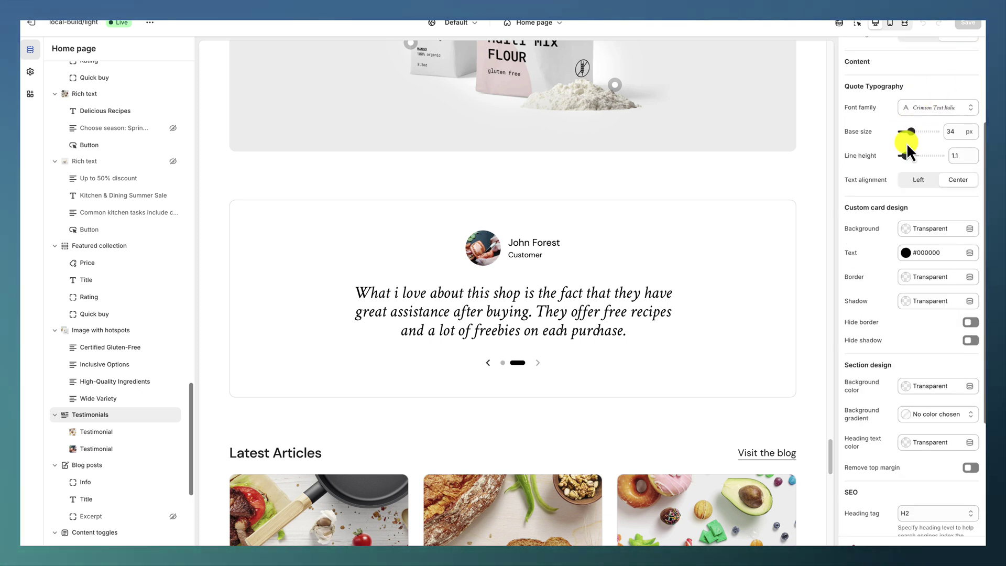
{"action": "scroll", "coordinate": [906, 143], "scroll_direction": "up", "scroll_amount": 3}
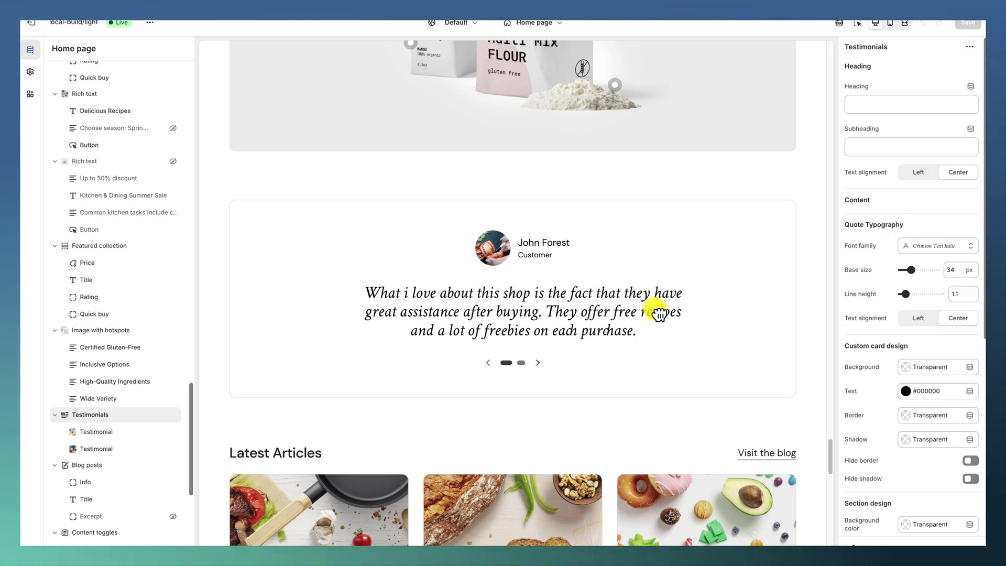
{"action": "scroll", "coordinate": [673, 313], "scroll_direction": "down", "scroll_amount": 1}
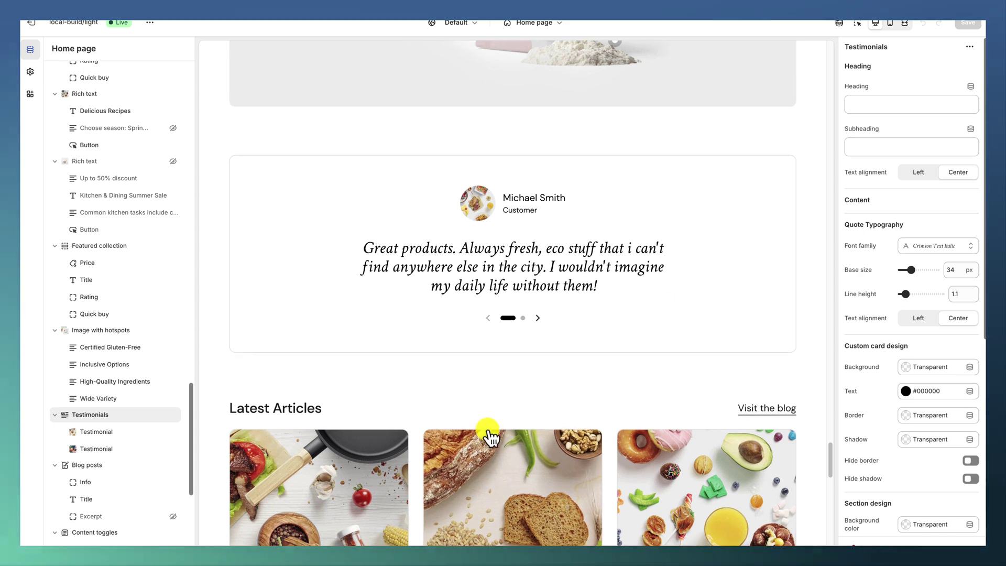
{"action": "scroll", "coordinate": [884, 410], "scroll_direction": "down", "scroll_amount": 5}
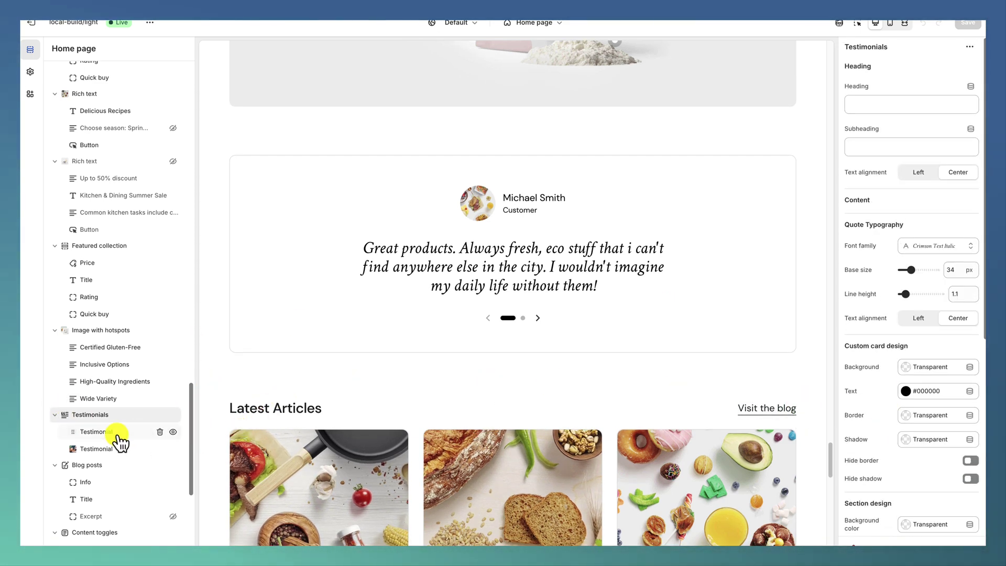
{"action": "left_click", "coordinate": [116, 432]}
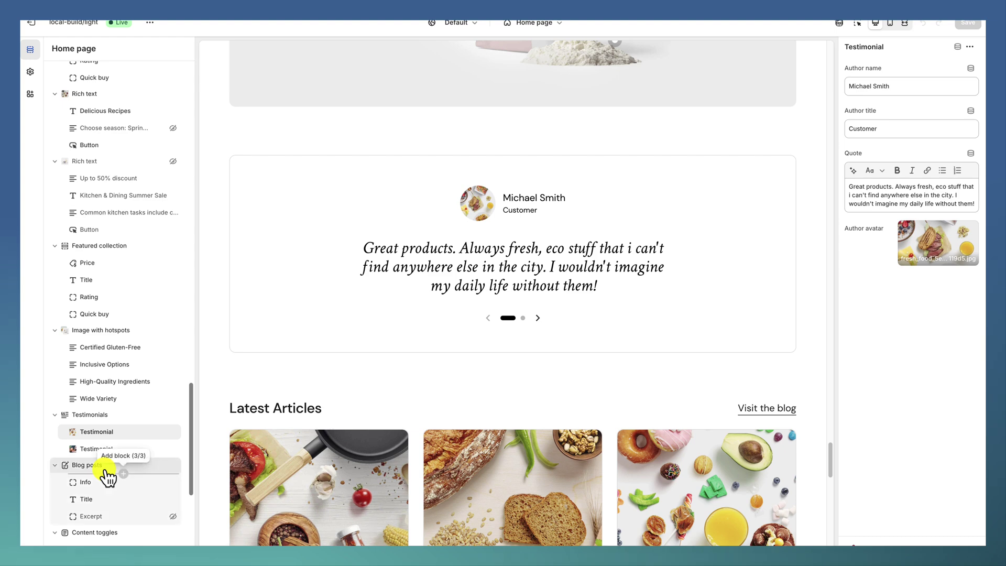
- Open the Blog posts section for Latest Articles and look through its heading, content, section design and SEO settings
{"action": "left_click", "coordinate": [105, 466]}
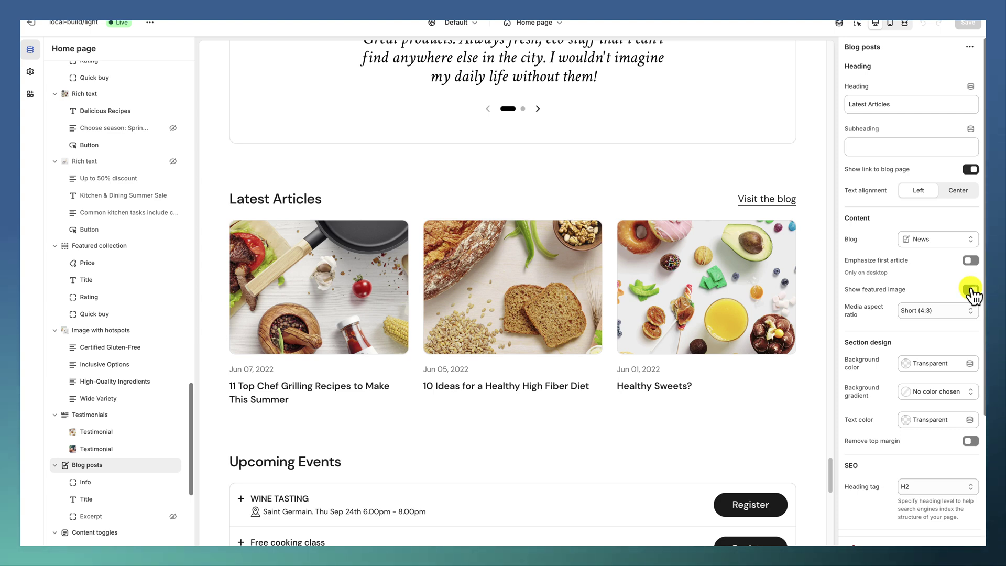
{"action": "scroll", "coordinate": [925, 312], "scroll_direction": "down", "scroll_amount": 1}
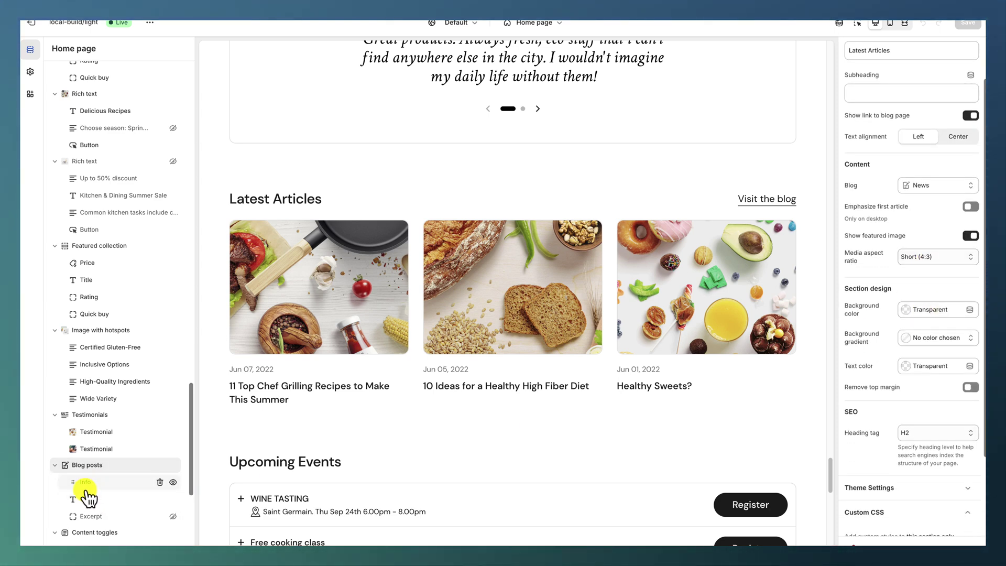
{"action": "scroll", "coordinate": [96, 498], "scroll_direction": "down", "scroll_amount": 2}
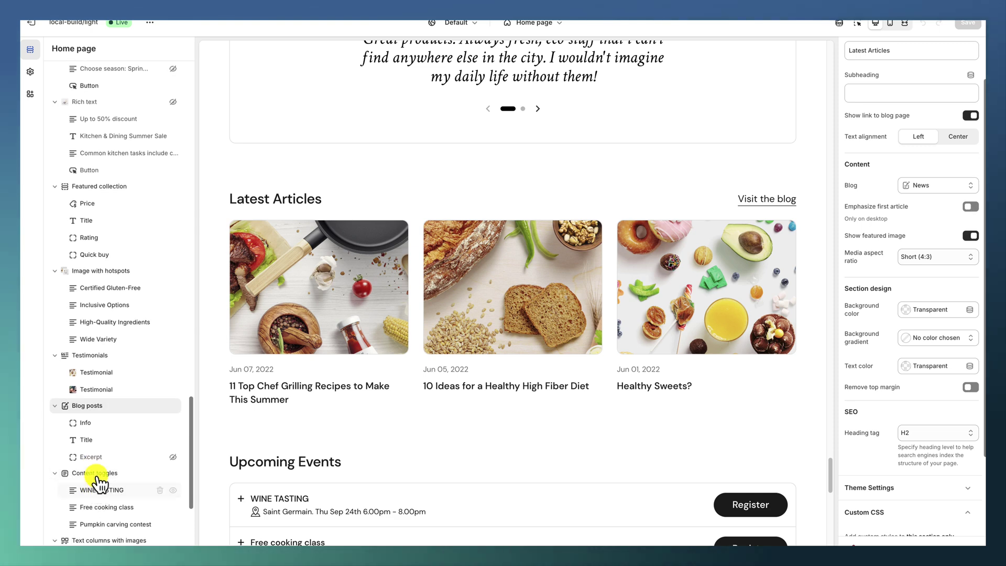
- Examine the Content toggles section for Upcoming Events and the WINE TASTING block's icon, button and text settings
{"action": "left_click", "coordinate": [99, 474]}
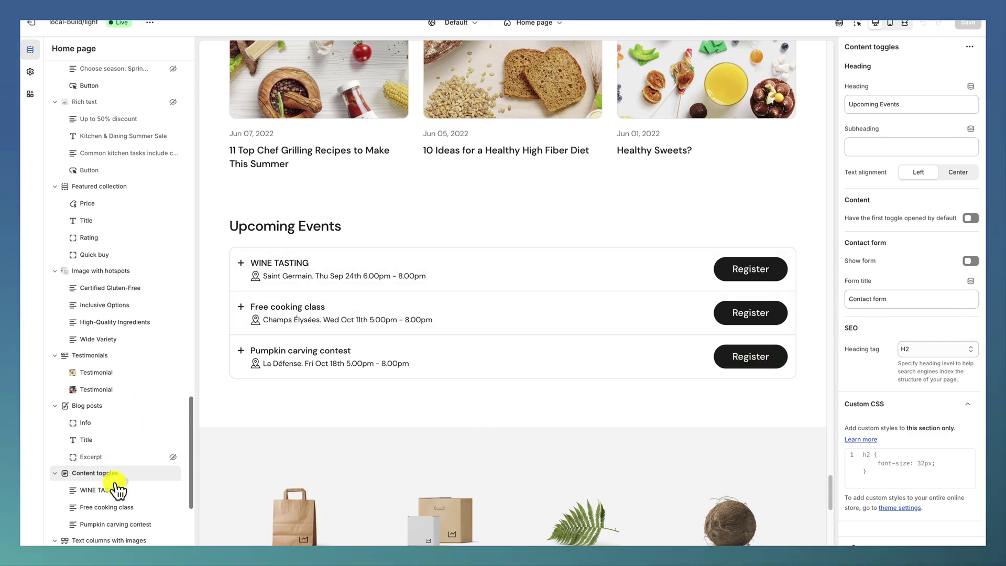
{"action": "left_click", "coordinate": [89, 490]}
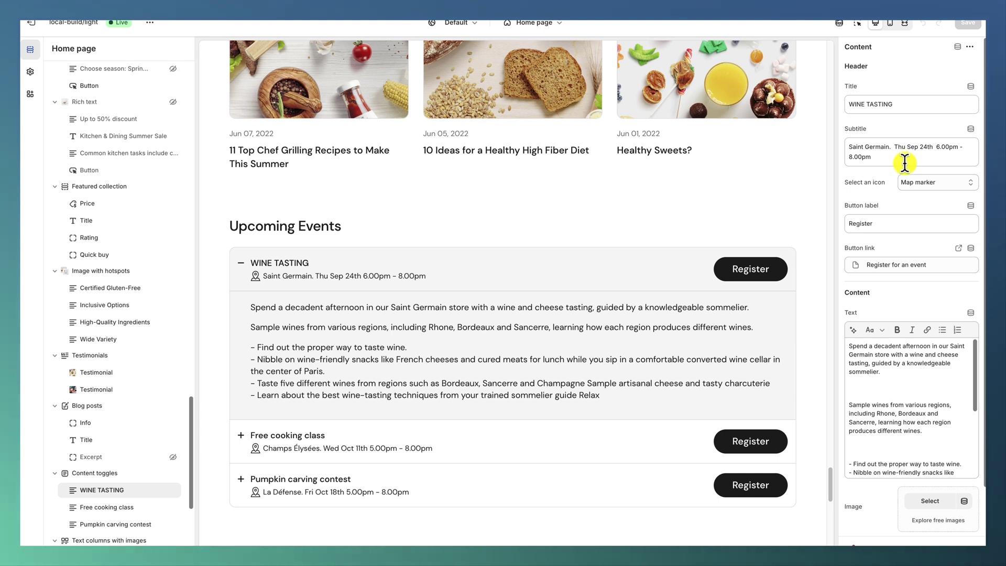
{"action": "left_click", "coordinate": [920, 181]}
{"action": "left_click", "coordinate": [920, 181]}
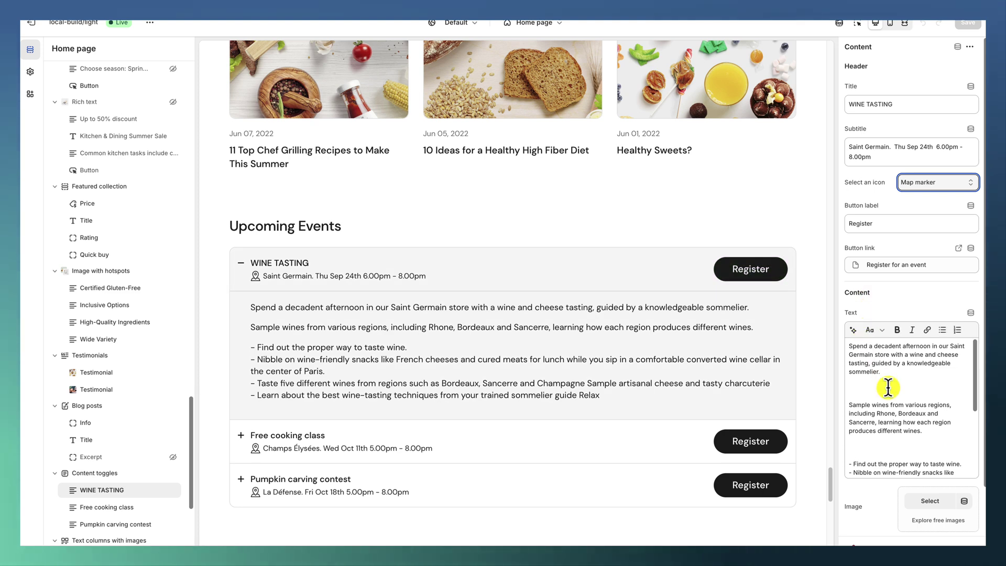
{"action": "scroll", "coordinate": [889, 385], "scroll_direction": "down", "scroll_amount": 3}
{"action": "scroll", "coordinate": [889, 385], "scroll_direction": "down", "scroll_amount": 2}
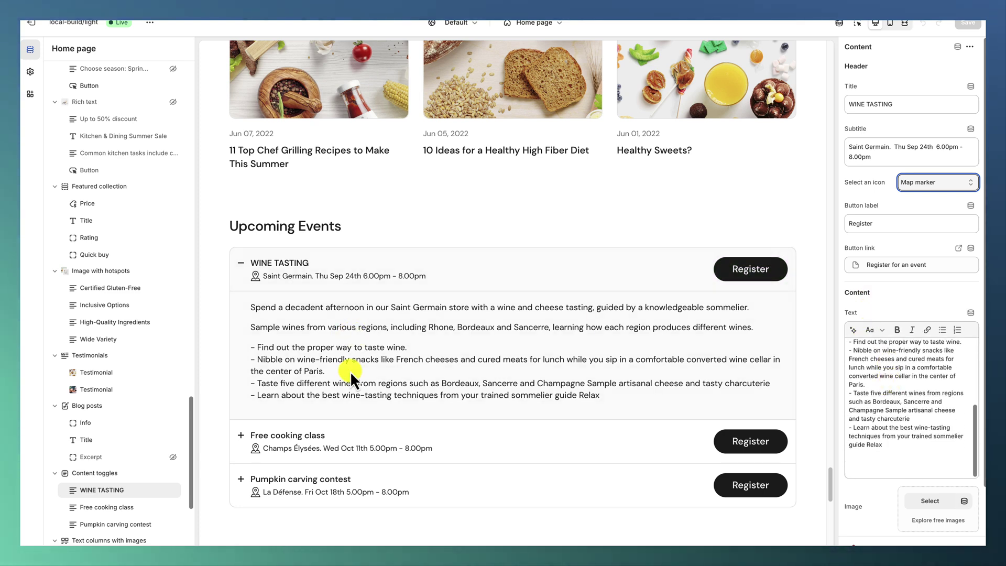
- Expand the Free cooking class and Pumpkin carving contest toggles in the preview and check the remaining WINE TASTING block settings
{"action": "left_click", "coordinate": [361, 444]}
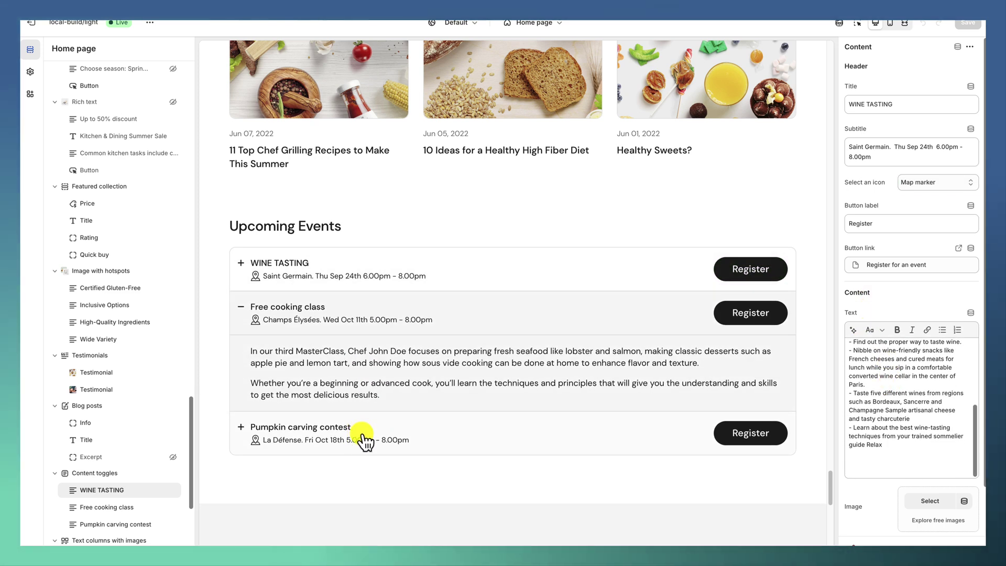
{"action": "left_click", "coordinate": [365, 442]}
{"action": "scroll", "coordinate": [909, 471], "scroll_direction": "down", "scroll_amount": 1}
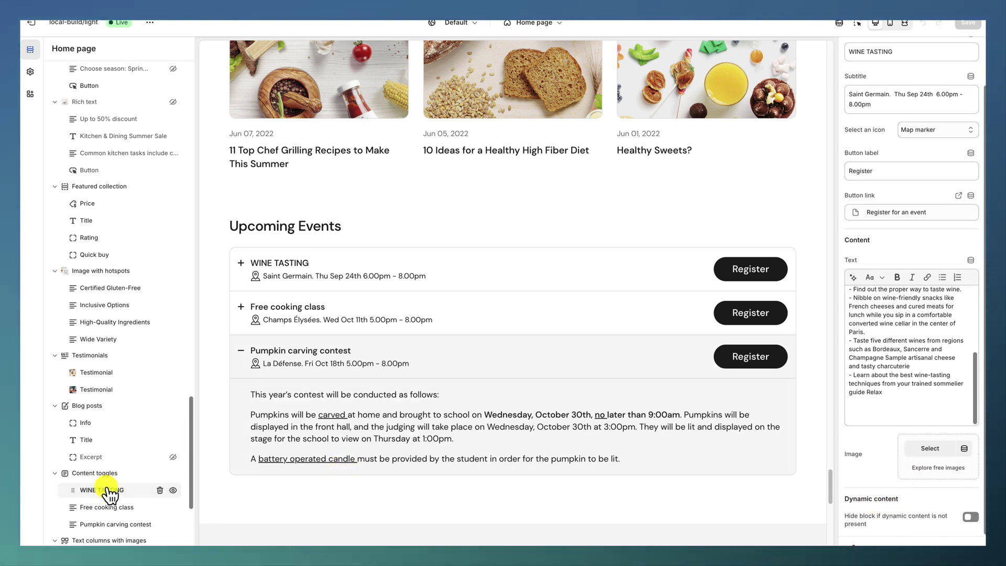
- Open the Text columns with images section's settings and inspect the Local Pickup block's image, caption and link options
{"action": "scroll", "coordinate": [110, 493], "scroll_direction": "down", "scroll_amount": 3}
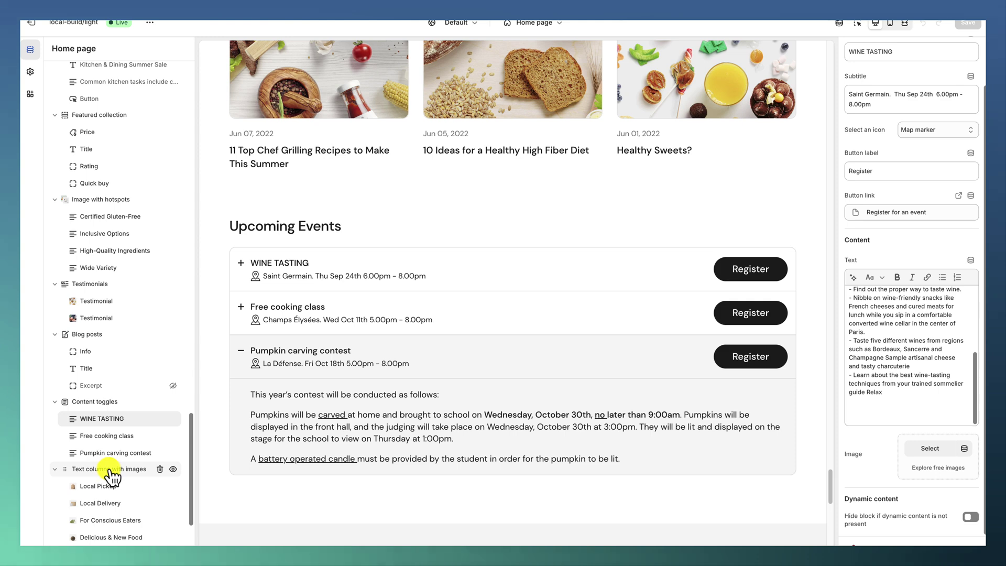
{"action": "left_click", "coordinate": [112, 470]}
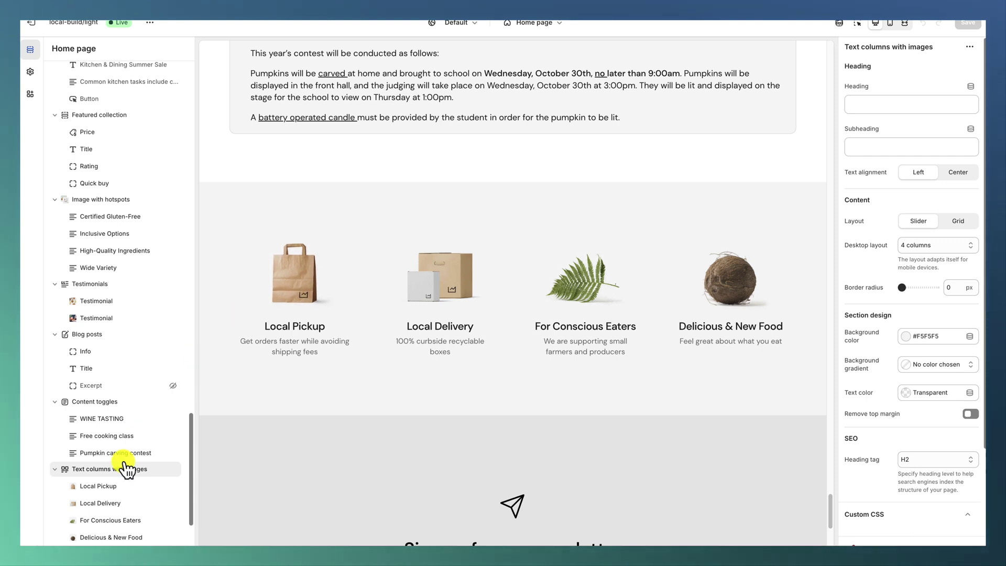
{"action": "left_click", "coordinate": [115, 487]}
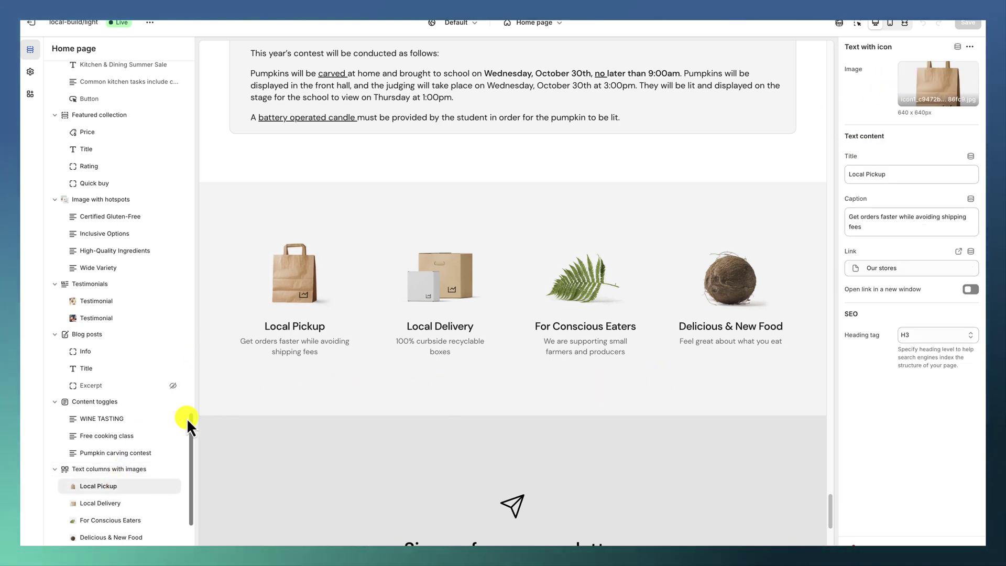
- Open the Email signup section and examine its title, text, custom card design and section design settings
{"action": "scroll", "coordinate": [151, 443], "scroll_direction": "down", "scroll_amount": 3}
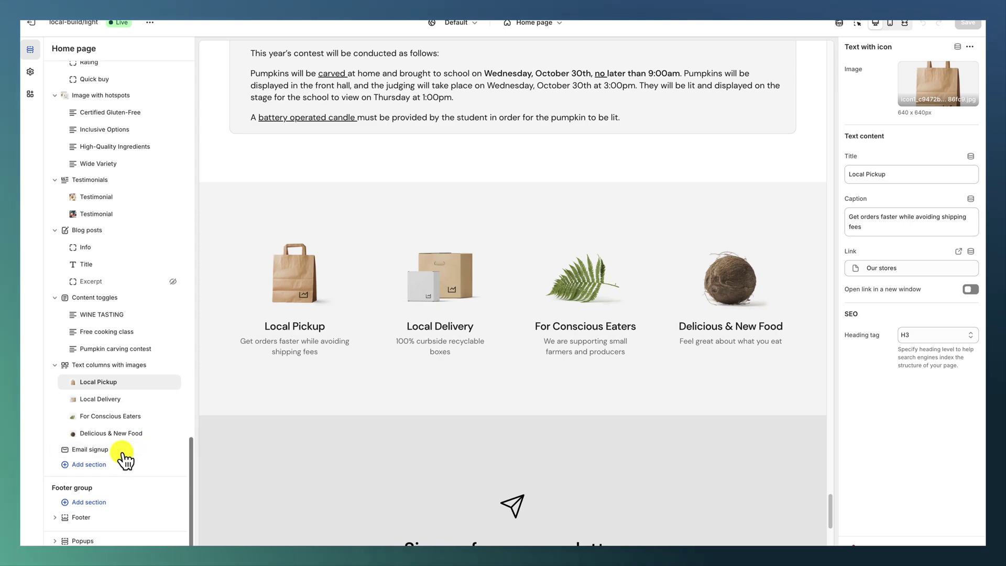
{"action": "left_click", "coordinate": [121, 453]}
{"action": "left_click", "coordinate": [123, 449]}
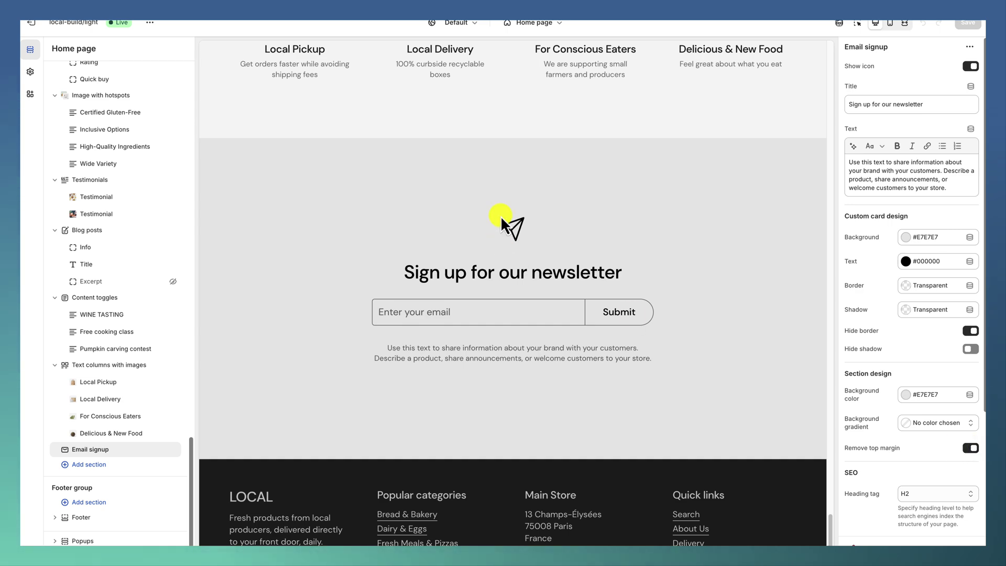
{"action": "scroll", "coordinate": [501, 215], "scroll_direction": "up", "scroll_amount": 3}
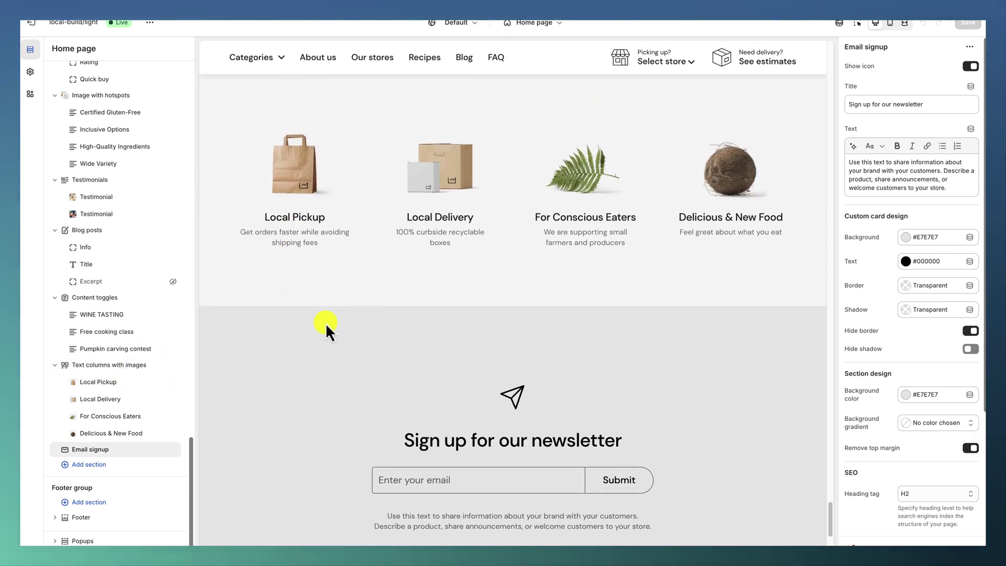
- Expand the Footer section's blocks and inspect the LOCAL block's text and social icon settings
{"action": "scroll", "coordinate": [325, 323], "scroll_direction": "down", "scroll_amount": 5}
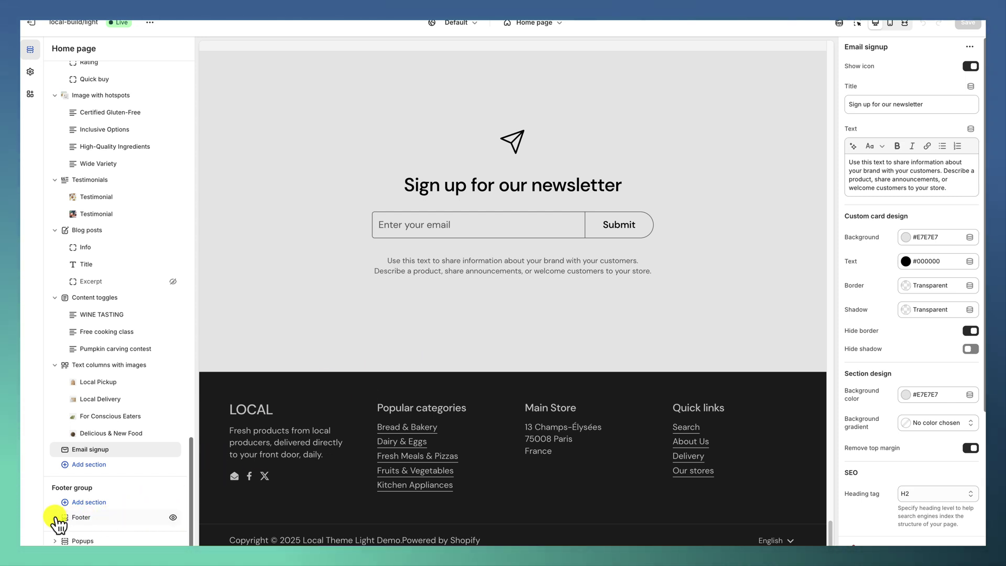
{"action": "scroll", "coordinate": [149, 516], "scroll_direction": "down", "scroll_amount": 2}
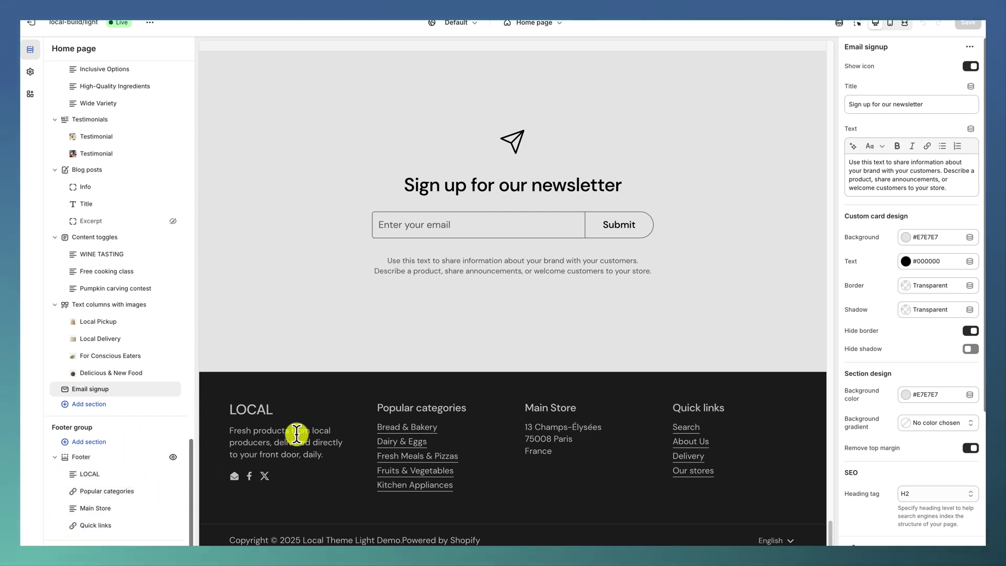
{"action": "left_click", "coordinate": [102, 474]}
{"action": "left_click", "coordinate": [108, 499]}
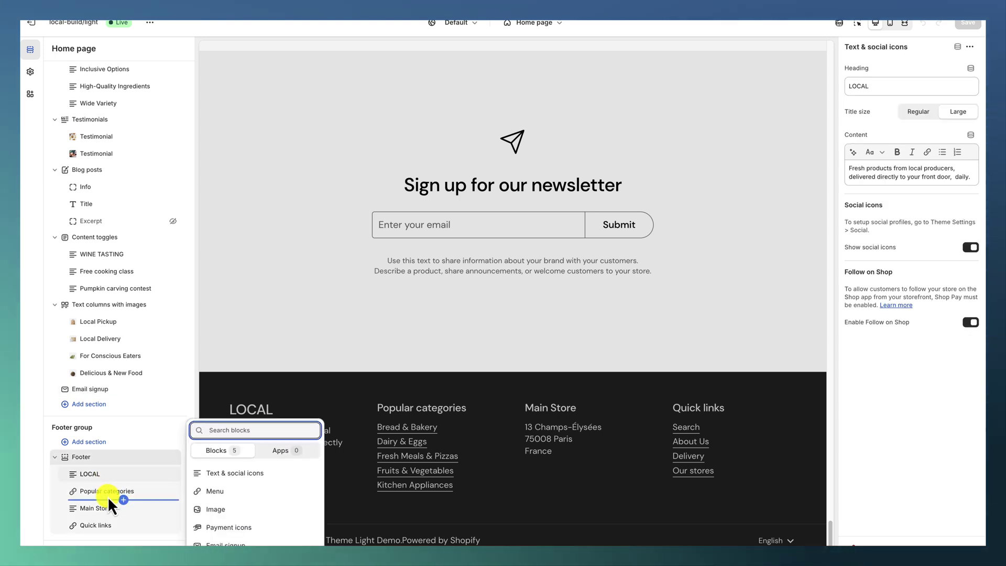
{"action": "key", "text": "Escape"}
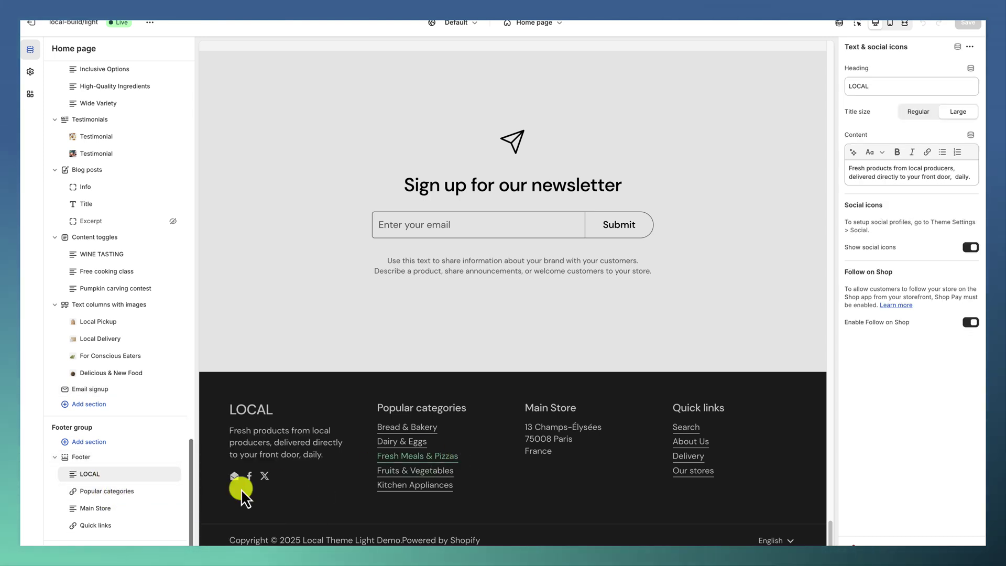
- Expand the Popups section and review the Newsletter and Kitchen Appliances WINTER SALE popups' settings and previews
{"action": "scroll", "coordinate": [131, 485], "scroll_direction": "down", "scroll_amount": 2}
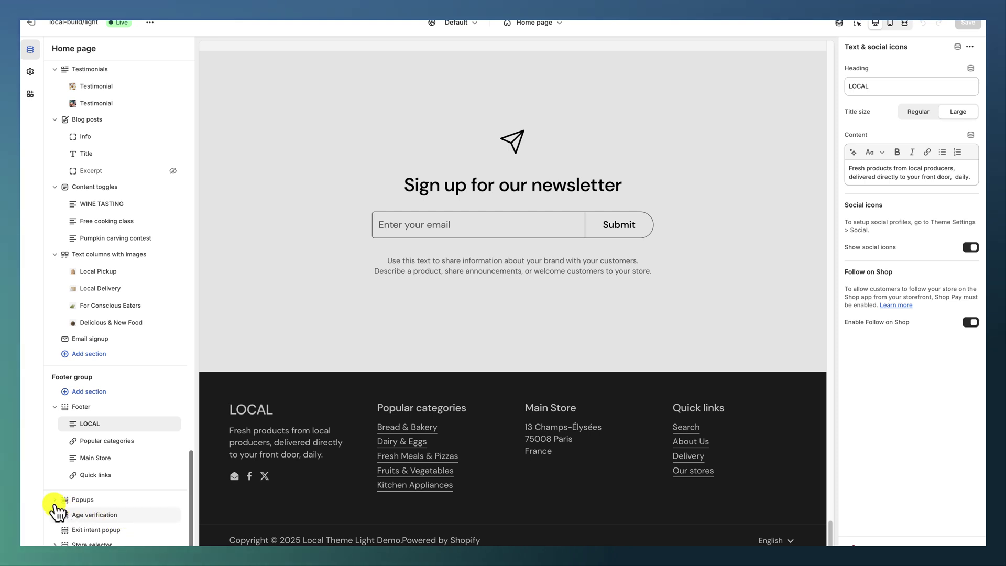
{"action": "scroll", "coordinate": [53, 507], "scroll_direction": "down", "scroll_amount": 2}
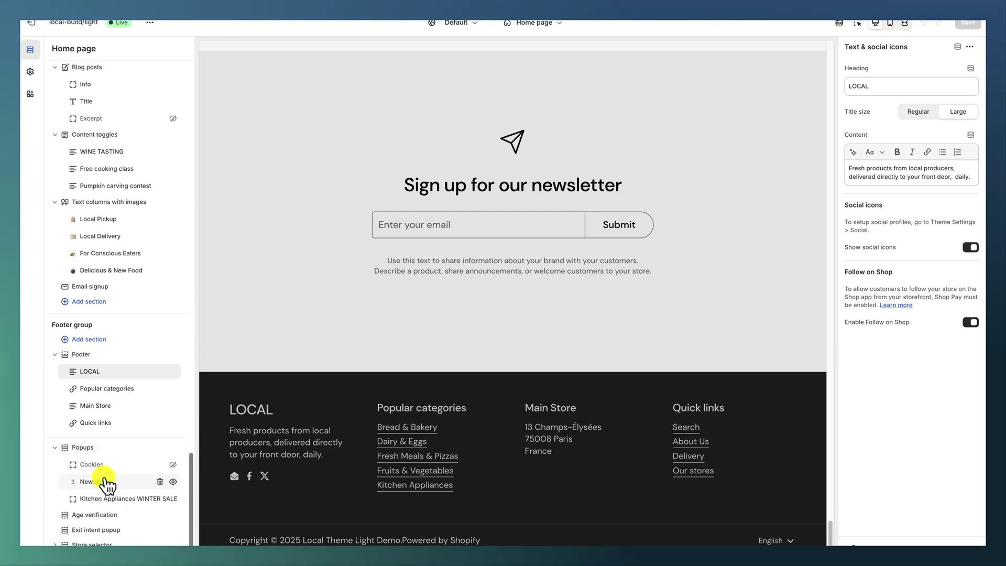
{"action": "left_click", "coordinate": [104, 479]}
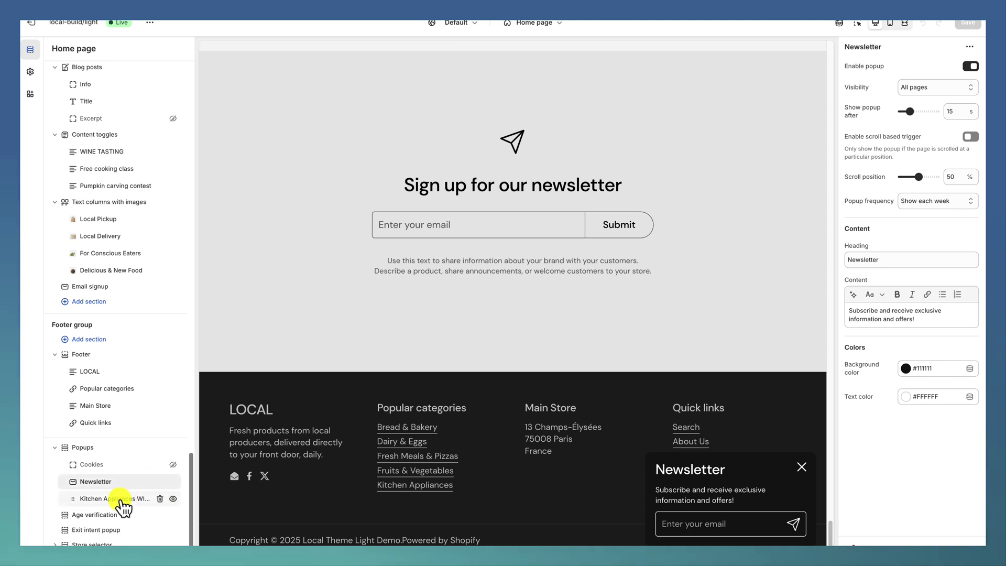
{"action": "left_click", "coordinate": [123, 500]}
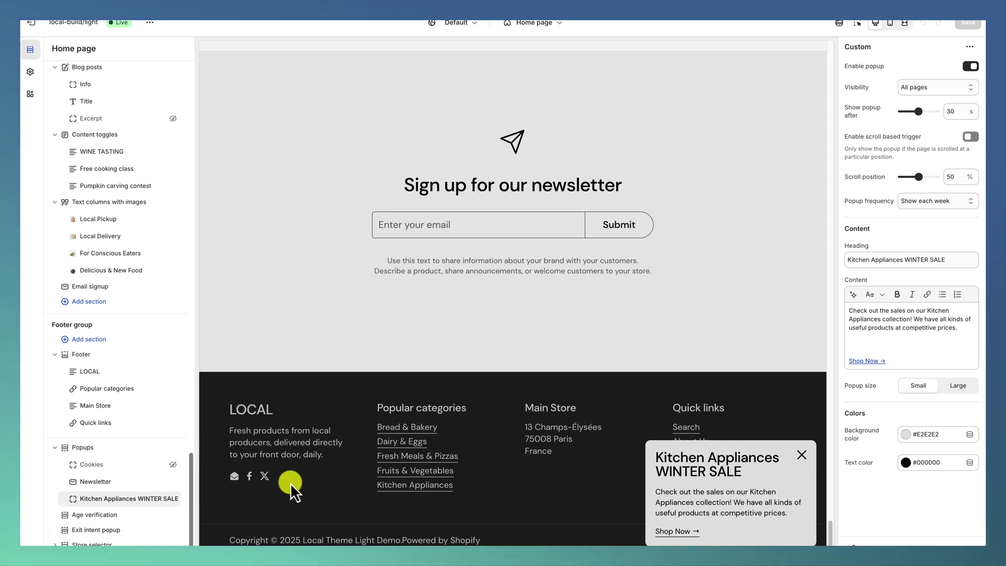
- Switch the theme editor from the home page to the Default product template
{"action": "scroll", "coordinate": [162, 400], "scroll_direction": "up", "scroll_amount": 10}
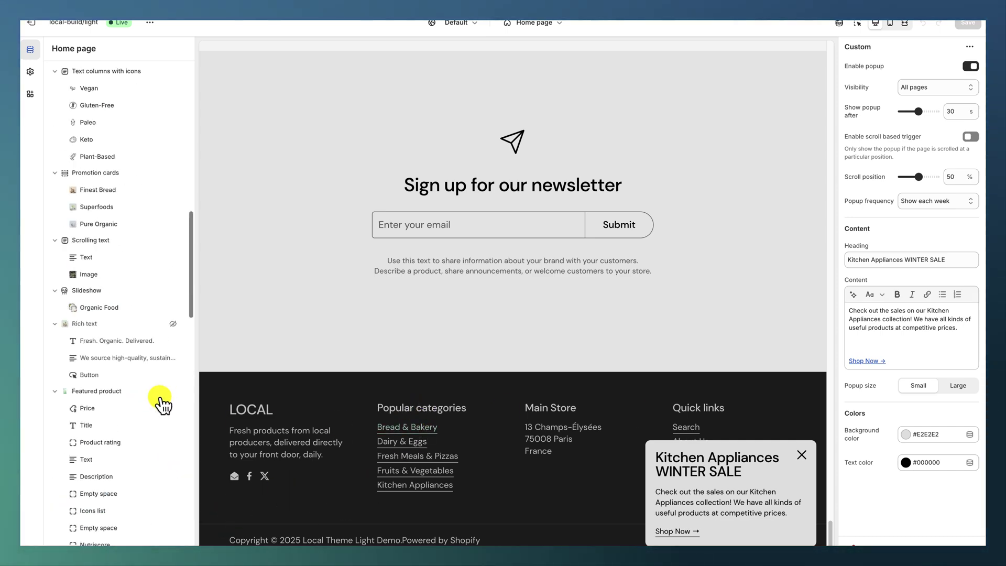
{"action": "left_click", "coordinate": [543, 30]}
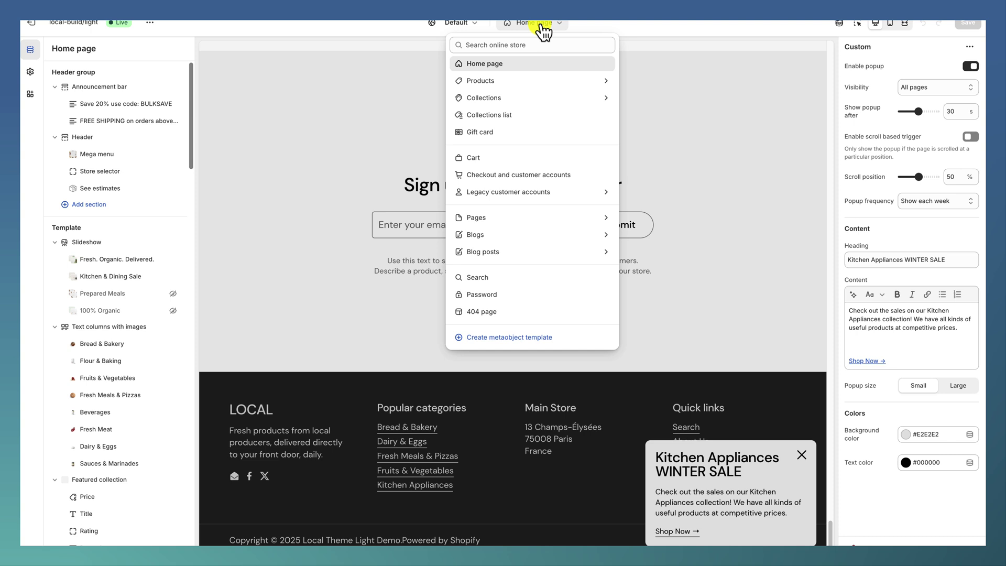
{"action": "left_click", "coordinate": [513, 84]}
{"action": "left_click", "coordinate": [512, 98]}
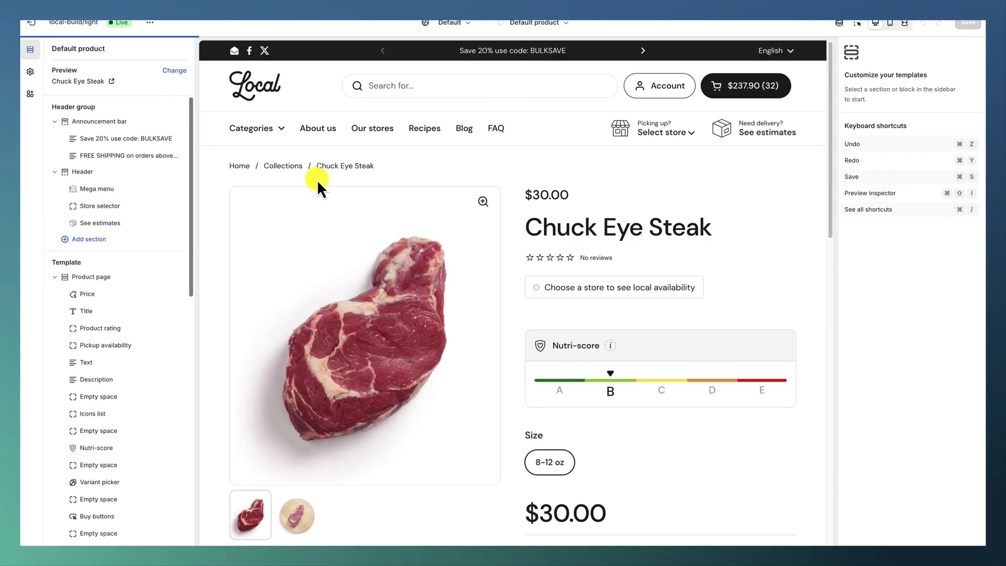
- Open the Product page section and review its media gallery, functionality and sticky add to cart settings alongside the preview
{"action": "scroll", "coordinate": [118, 231], "scroll_direction": "down", "scroll_amount": 2}
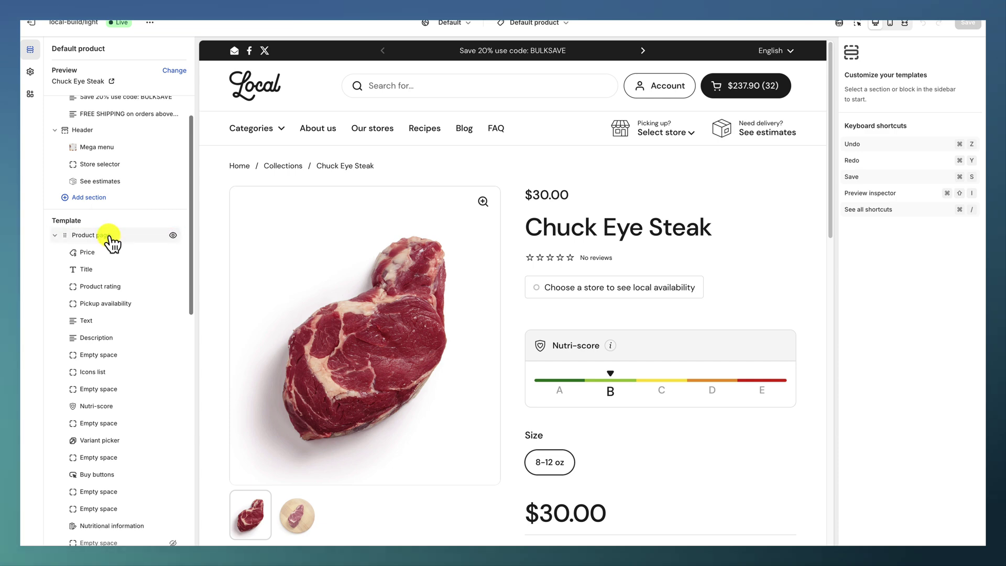
{"action": "left_click", "coordinate": [110, 235]}
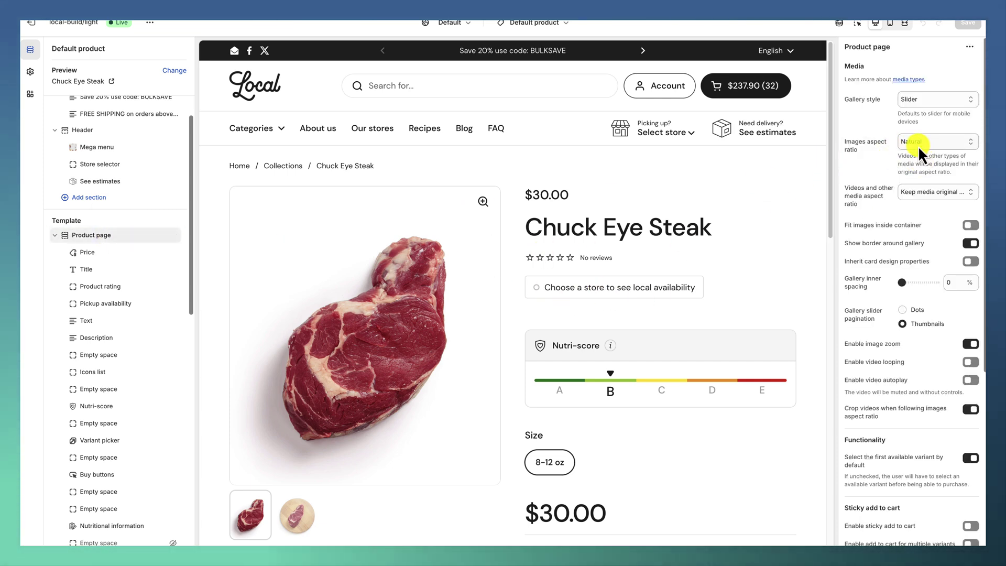
{"action": "left_click_drag", "start_coordinate": [363, 313], "coordinate": [295, 303]}
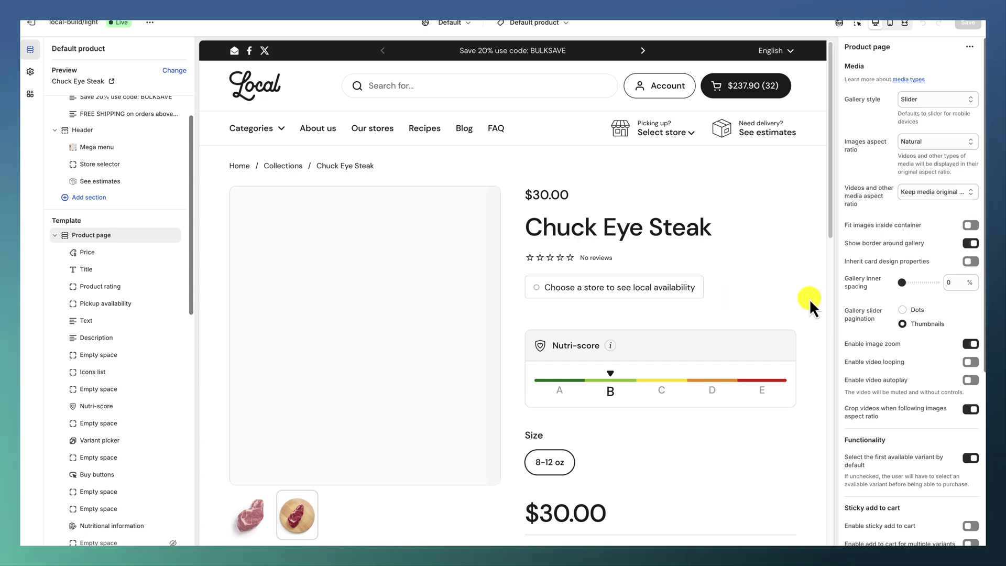
{"action": "scroll", "coordinate": [897, 361], "scroll_direction": "down", "scroll_amount": 5}
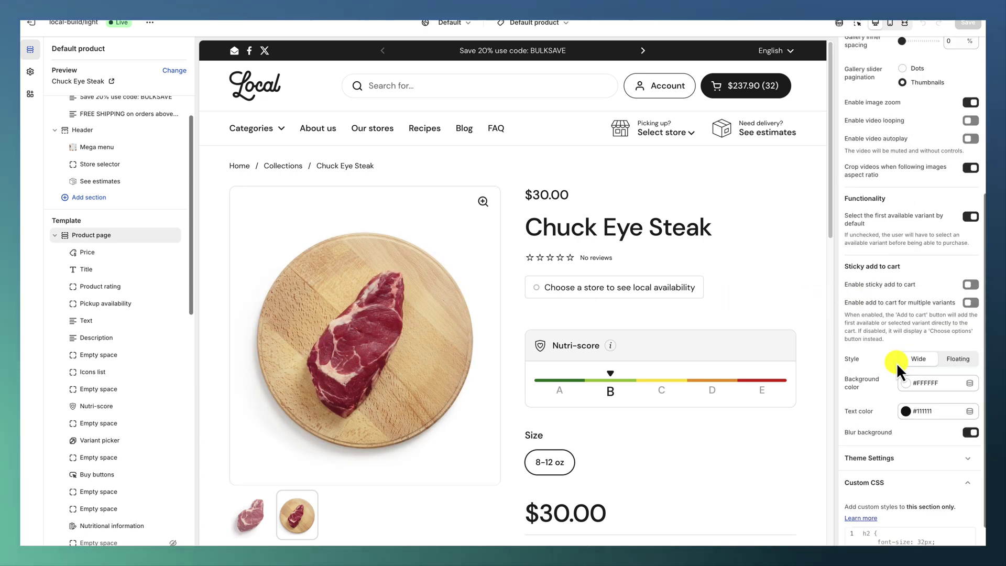
{"action": "scroll", "coordinate": [481, 322], "scroll_direction": "down", "scroll_amount": 10}
{"action": "scroll", "coordinate": [482, 321], "scroll_direction": "up", "scroll_amount": 10}
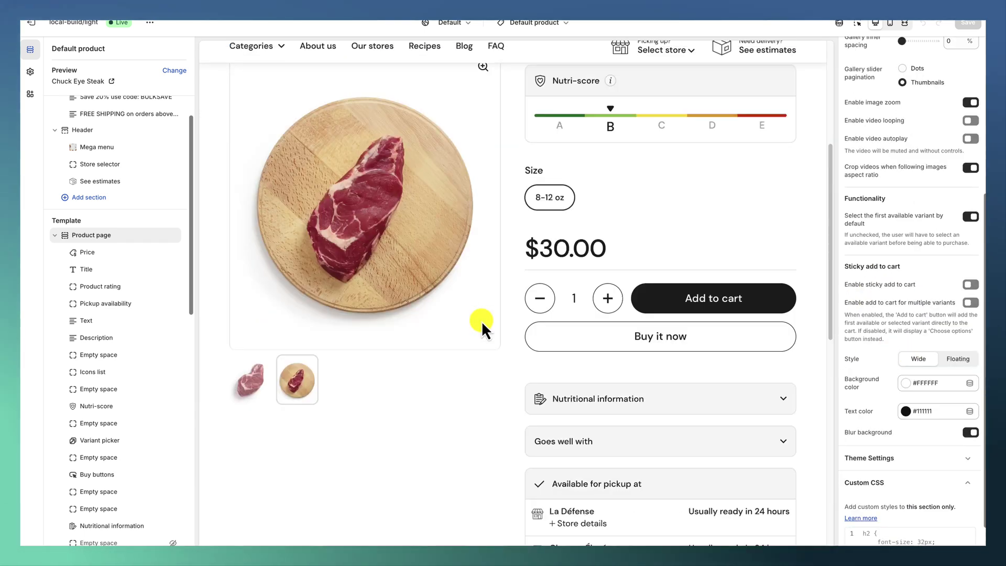
{"action": "scroll", "coordinate": [637, 271], "scroll_direction": "down", "scroll_amount": 3}
{"action": "scroll", "coordinate": [547, 299], "scroll_direction": "up", "scroll_amount": 3}
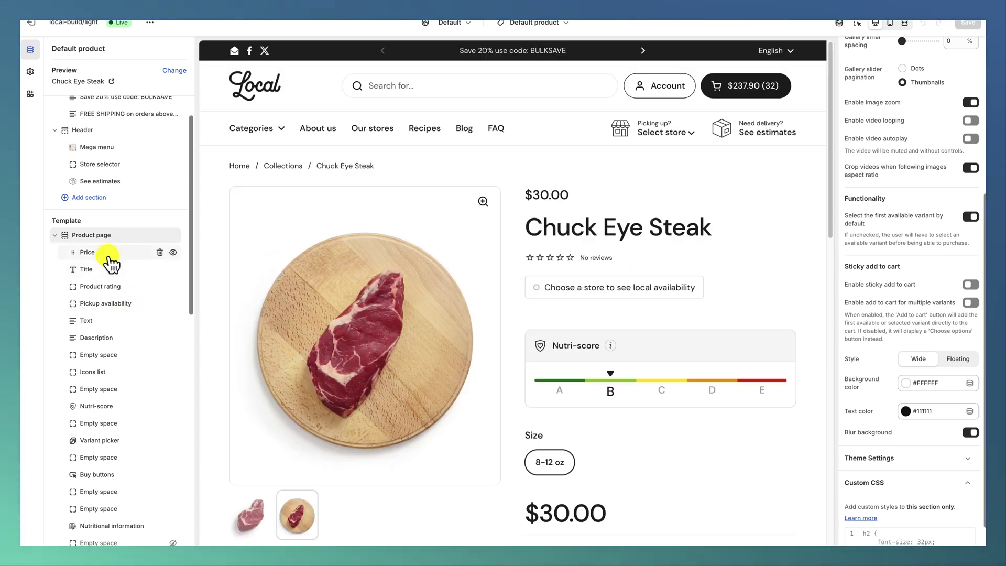
- Open the compact Pickup availability block below Product rating and choose Saint Germain as the pickup location in the preview
{"action": "left_click", "coordinate": [124, 309]}
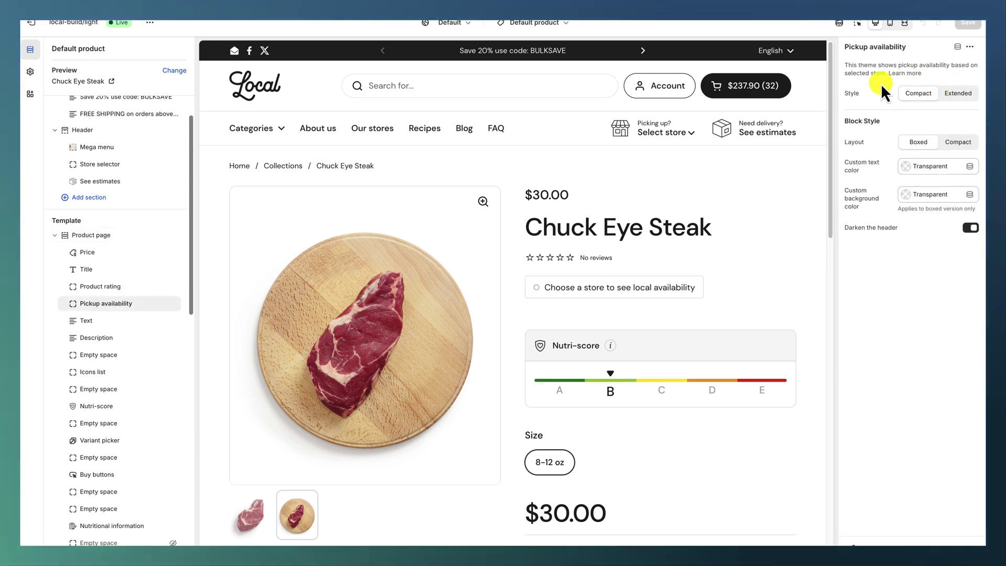
{"action": "left_click", "coordinate": [608, 293]}
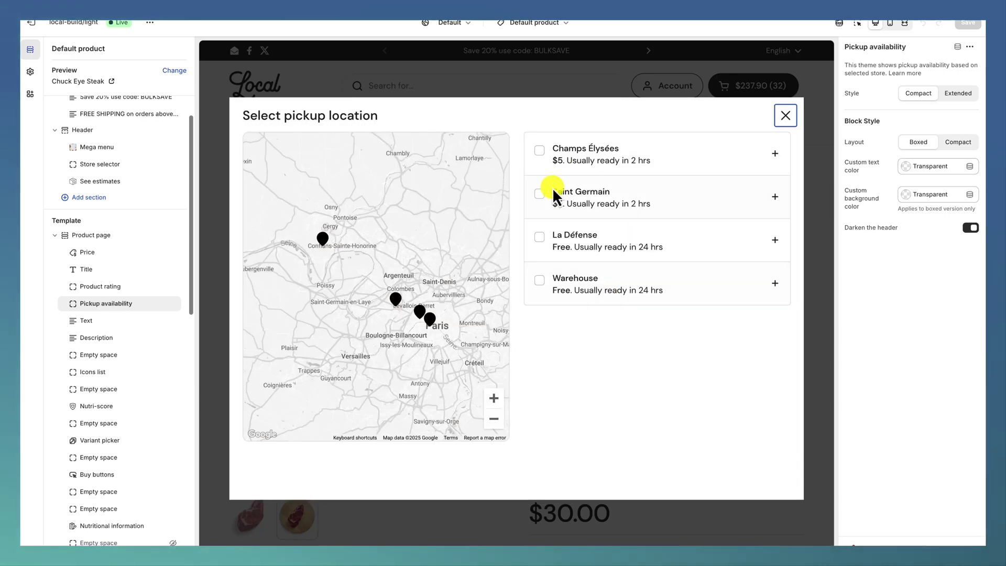
{"action": "left_click", "coordinate": [539, 195]}
{"action": "left_click", "coordinate": [580, 478]}
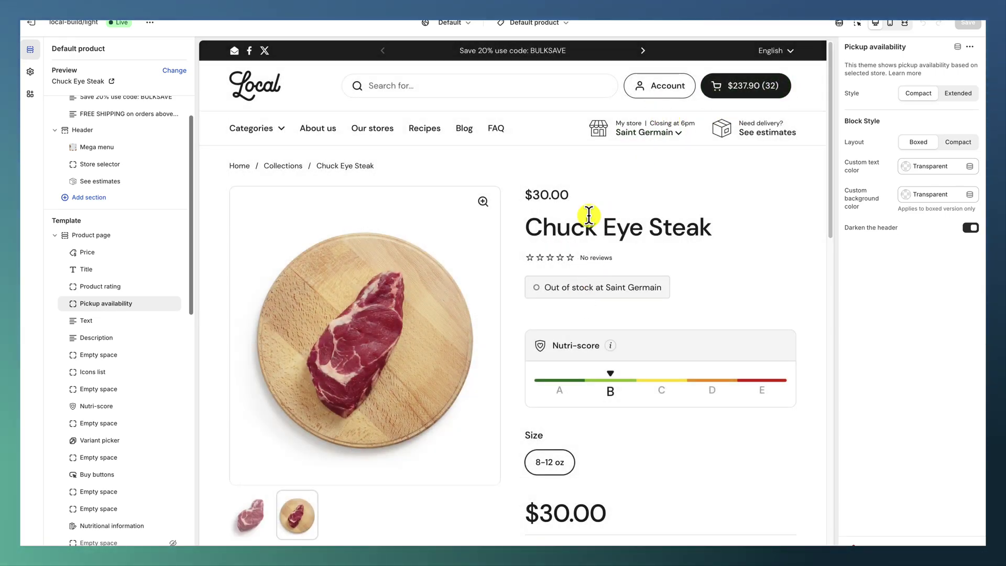
{"action": "scroll", "coordinate": [576, 300], "scroll_direction": "down", "scroll_amount": 1}
{"action": "scroll", "coordinate": [577, 300], "scroll_direction": "up", "scroll_amount": 1}
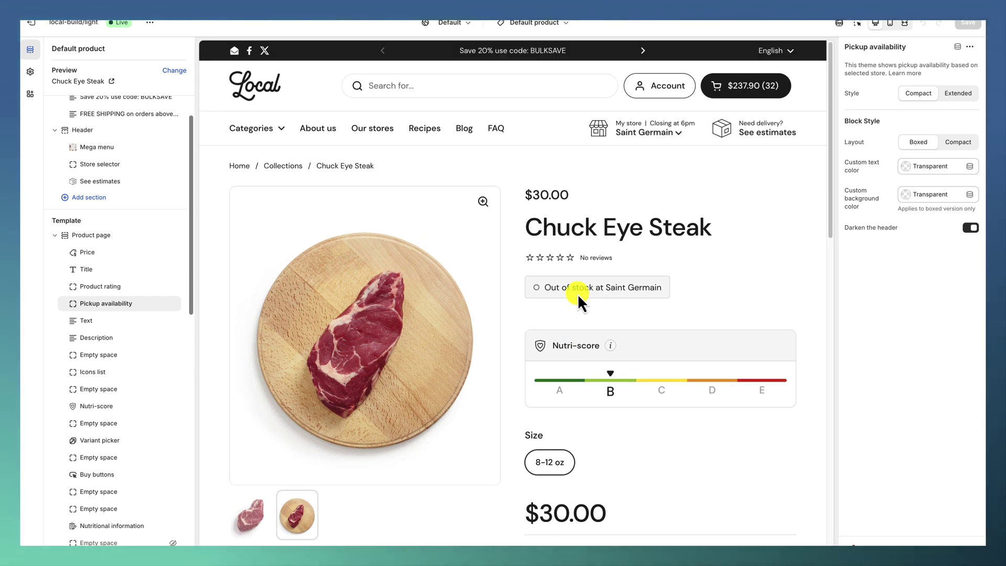
- Examine the pickup store list lower on the product page and open the settings of its extended Pickup availability block
{"action": "scroll", "coordinate": [611, 201], "scroll_direction": "down", "scroll_amount": 5}
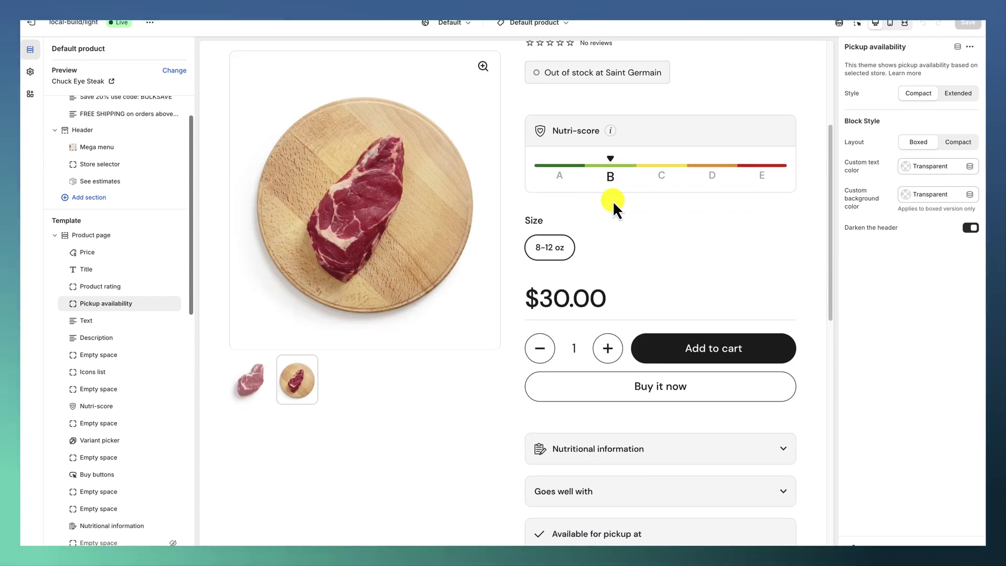
{"action": "scroll", "coordinate": [697, 264], "scroll_direction": "up", "scroll_amount": 2}
{"action": "scroll", "coordinate": [658, 332], "scroll_direction": "down", "scroll_amount": 4}
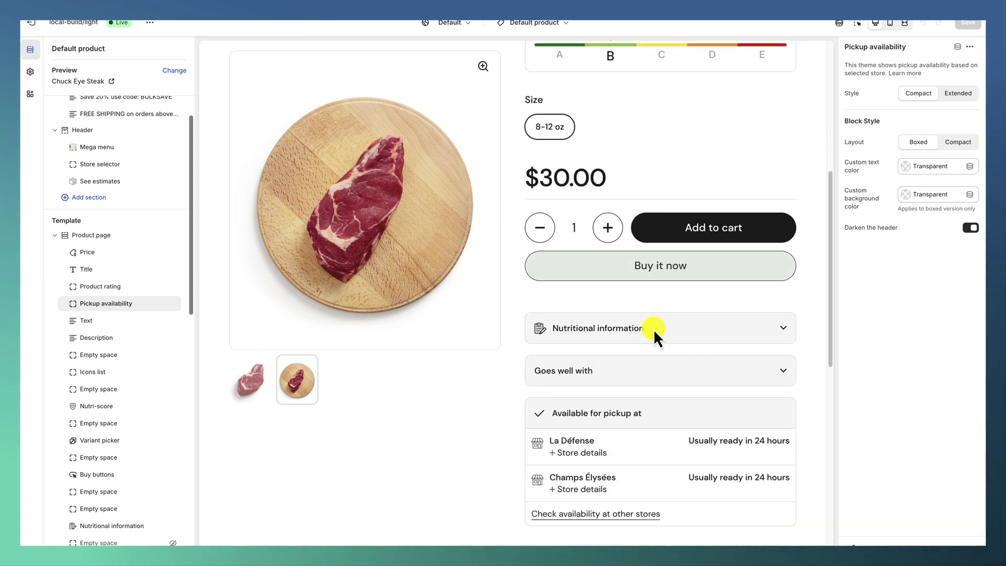
{"action": "left_click_drag", "start_coordinate": [652, 461], "coordinate": [656, 475]}
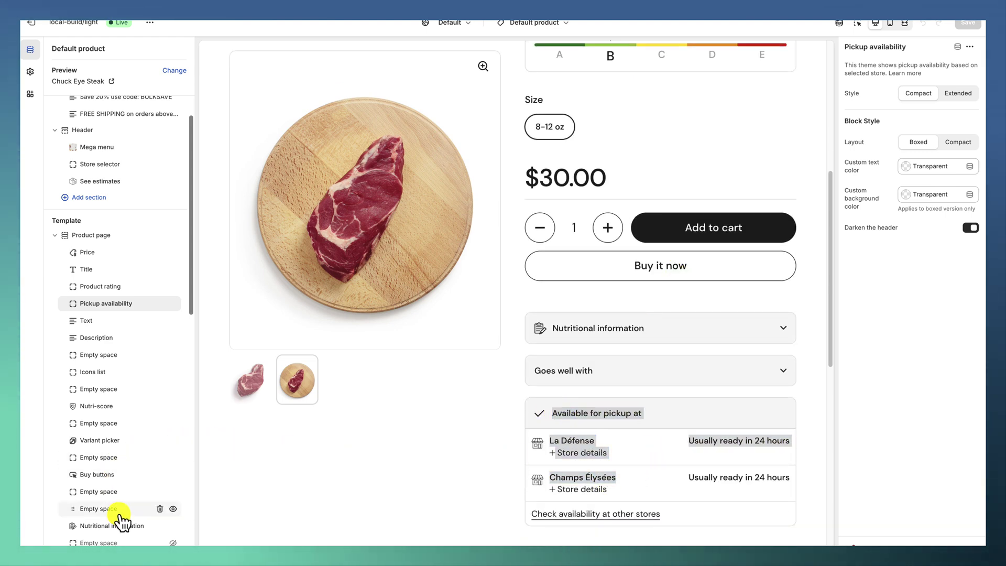
{"action": "scroll", "coordinate": [123, 442], "scroll_direction": "down", "scroll_amount": 2}
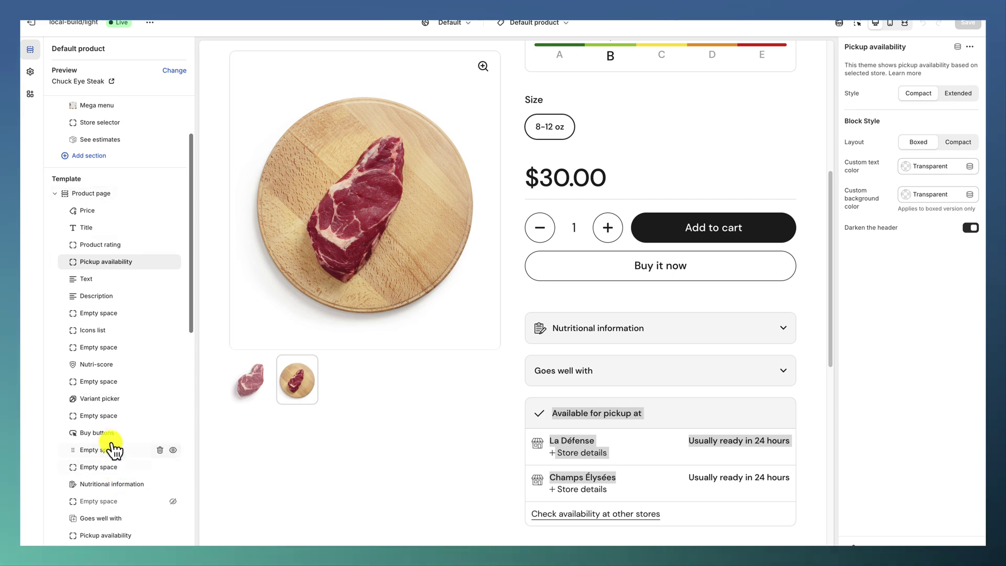
{"action": "left_click", "coordinate": [108, 535]}
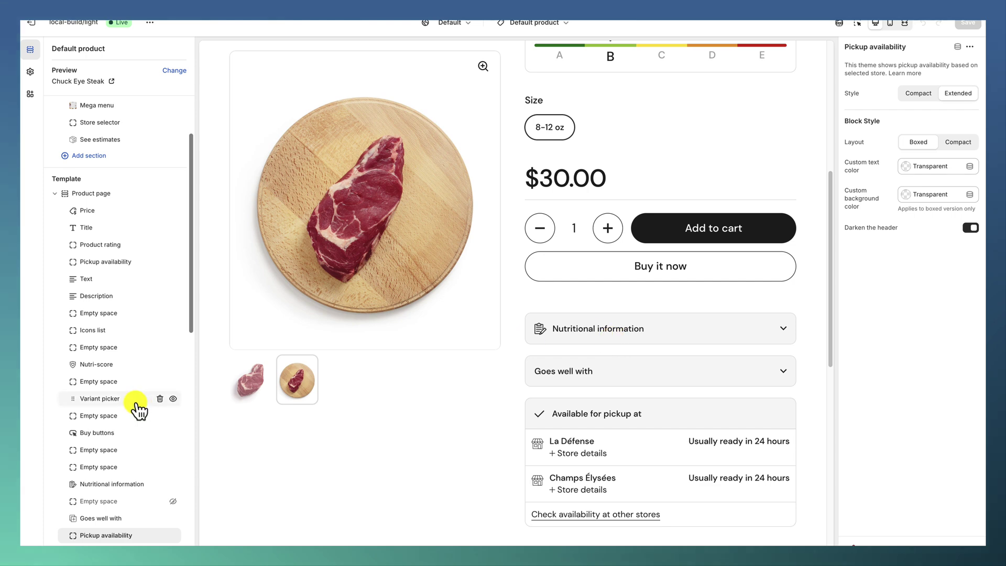
- Open the Nutri-score block and review its heading, tooltip, active item metafield and the label and color of each item
{"action": "scroll", "coordinate": [655, 468], "scroll_direction": "up", "scroll_amount": 5}
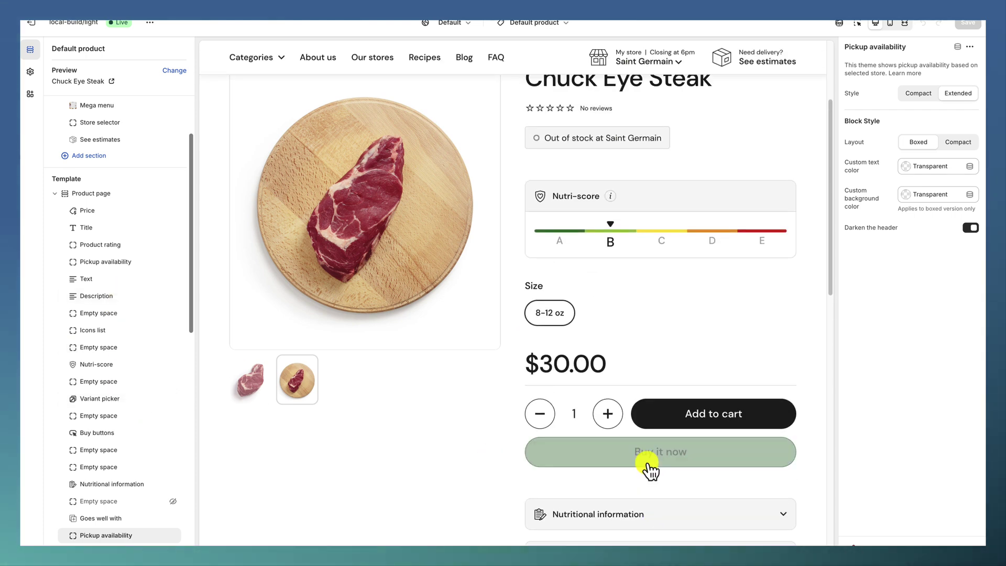
{"action": "left_click", "coordinate": [122, 372]}
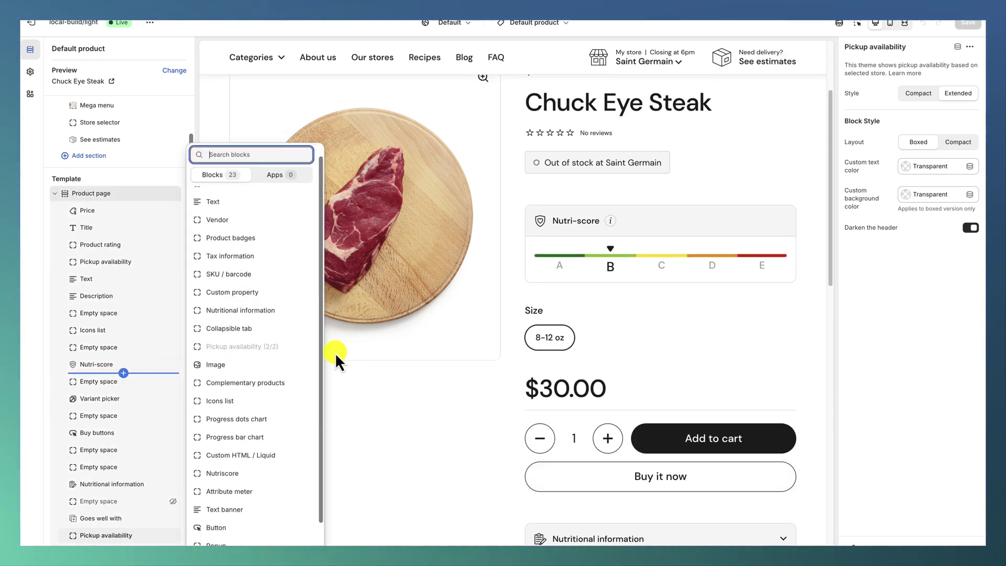
{"action": "left_click", "coordinate": [95, 369]}
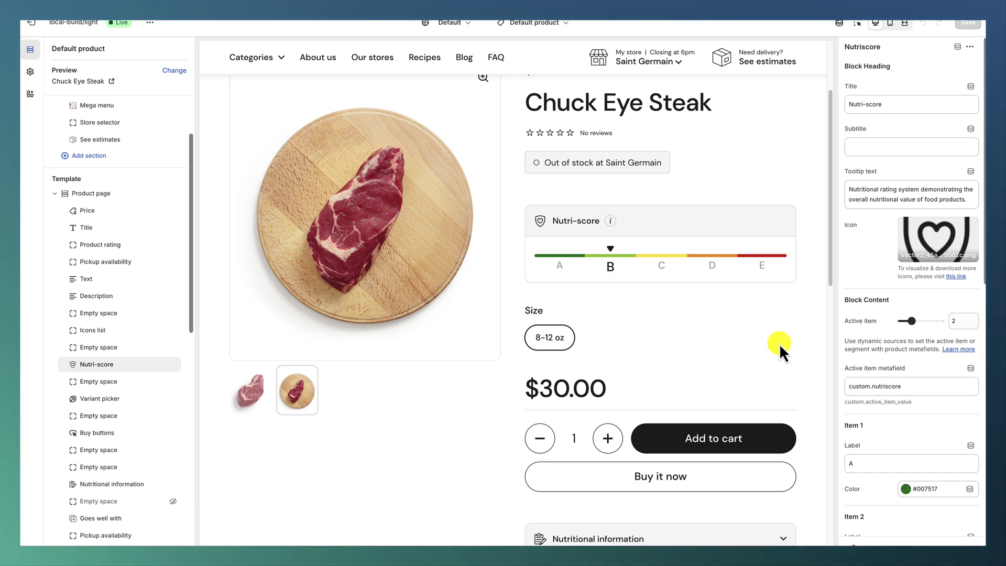
{"action": "scroll", "coordinate": [901, 375], "scroll_direction": "down", "scroll_amount": 5}
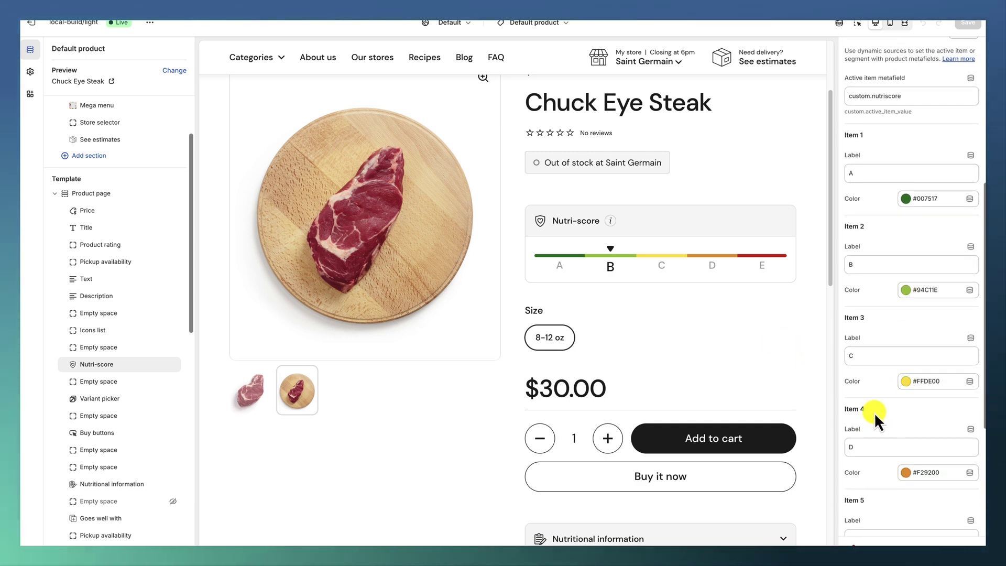
{"action": "mouse_move", "coordinate": [609, 222]}
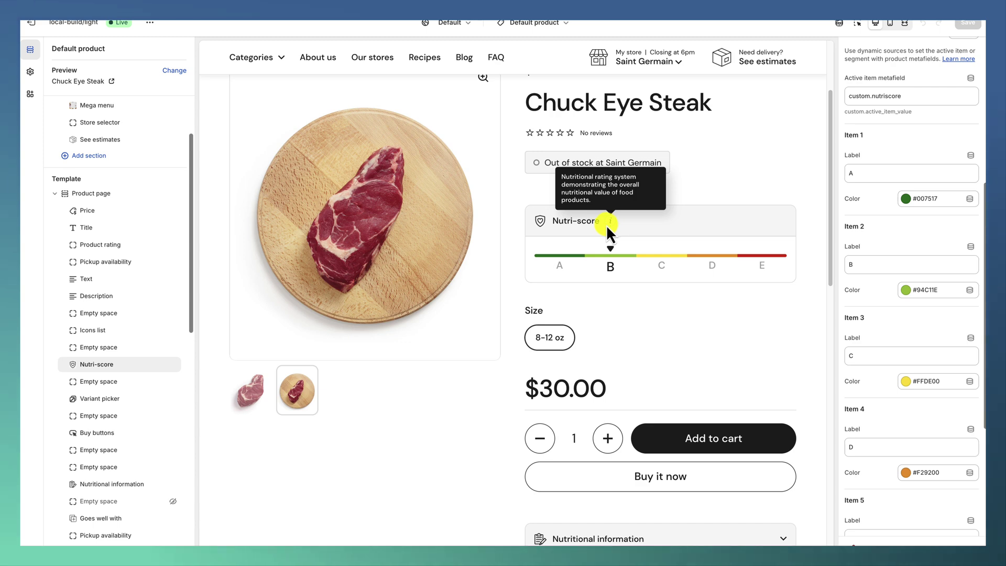
{"action": "scroll", "coordinate": [855, 254], "scroll_direction": "down", "scroll_amount": 5}
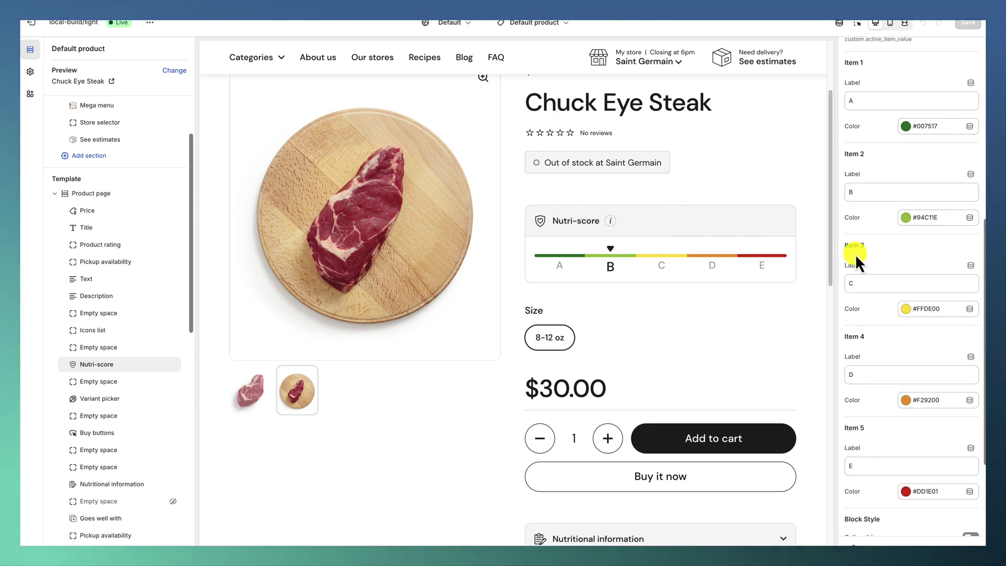
{"action": "scroll", "coordinate": [855, 254], "scroll_direction": "up", "scroll_amount": 10}
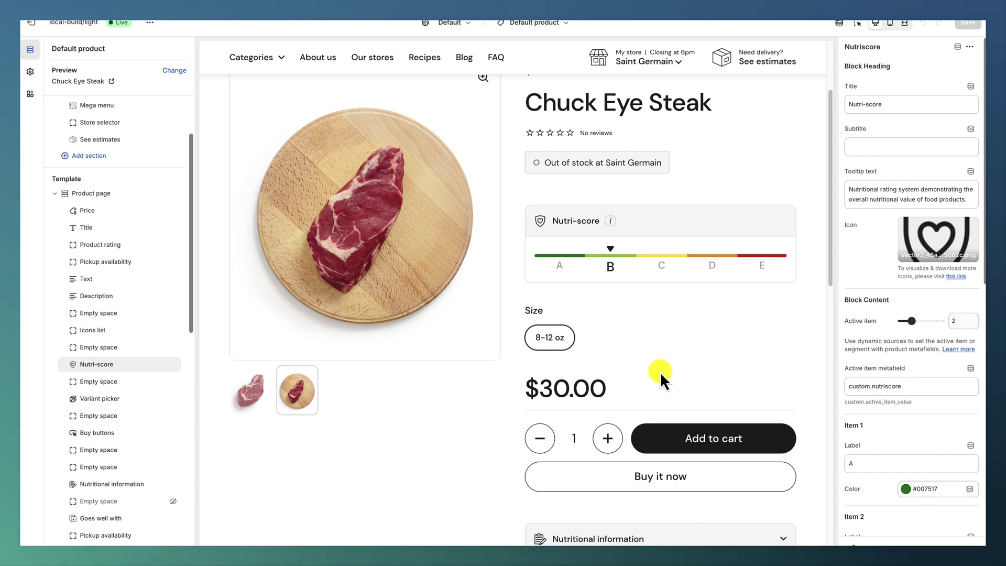
- Open the Nutritional information block and compare its column labels, information text and extra information field with the preview table
{"action": "scroll", "coordinate": [665, 369], "scroll_direction": "down", "scroll_amount": 5}
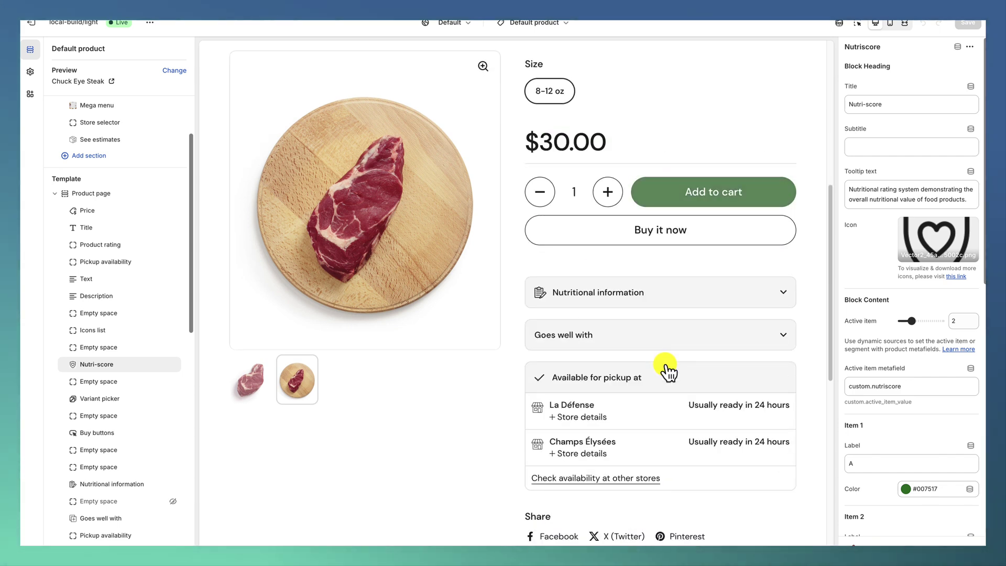
{"action": "left_click", "coordinate": [125, 485]}
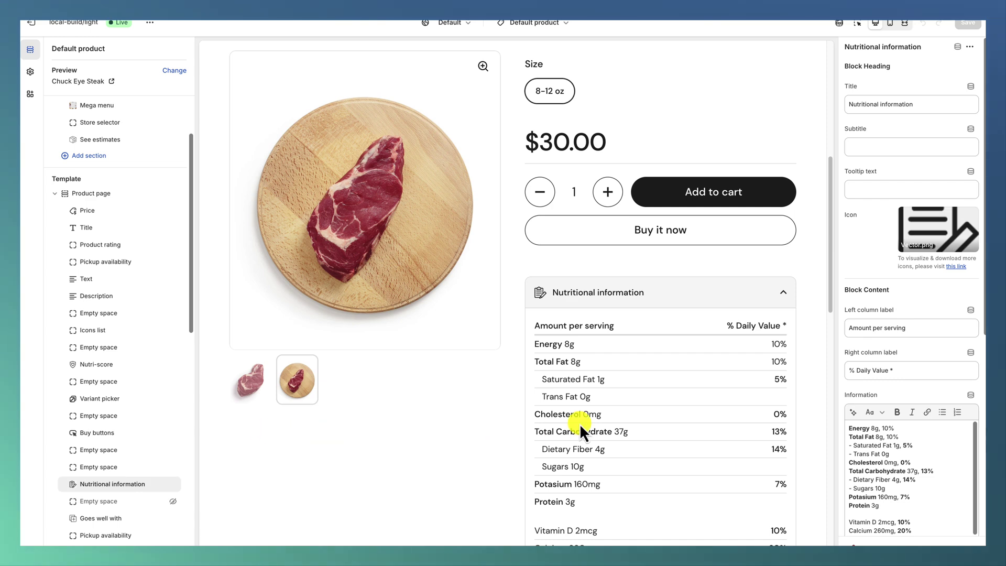
{"action": "scroll", "coordinate": [545, 440], "scroll_direction": "down", "scroll_amount": 5}
{"action": "scroll", "coordinate": [555, 443], "scroll_direction": "up", "scroll_amount": 3}
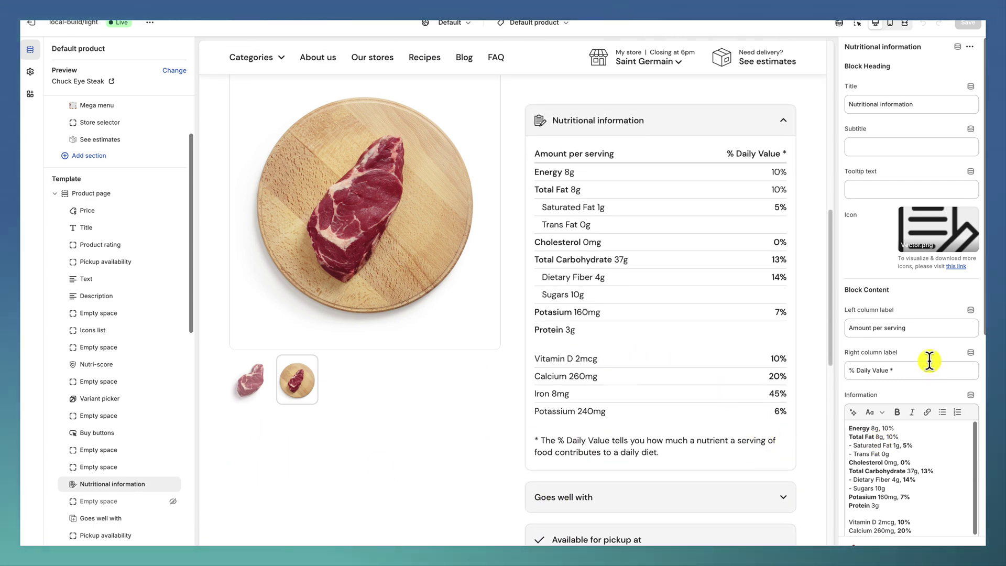
{"action": "scroll", "coordinate": [583, 274], "scroll_direction": "up", "scroll_amount": 2}
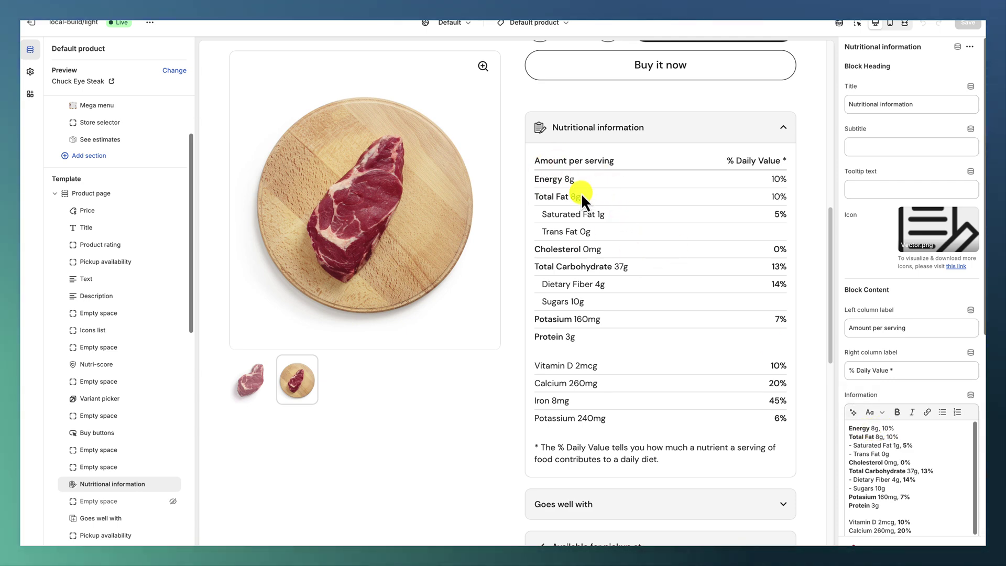
{"action": "scroll", "coordinate": [903, 472], "scroll_direction": "down", "scroll_amount": 3}
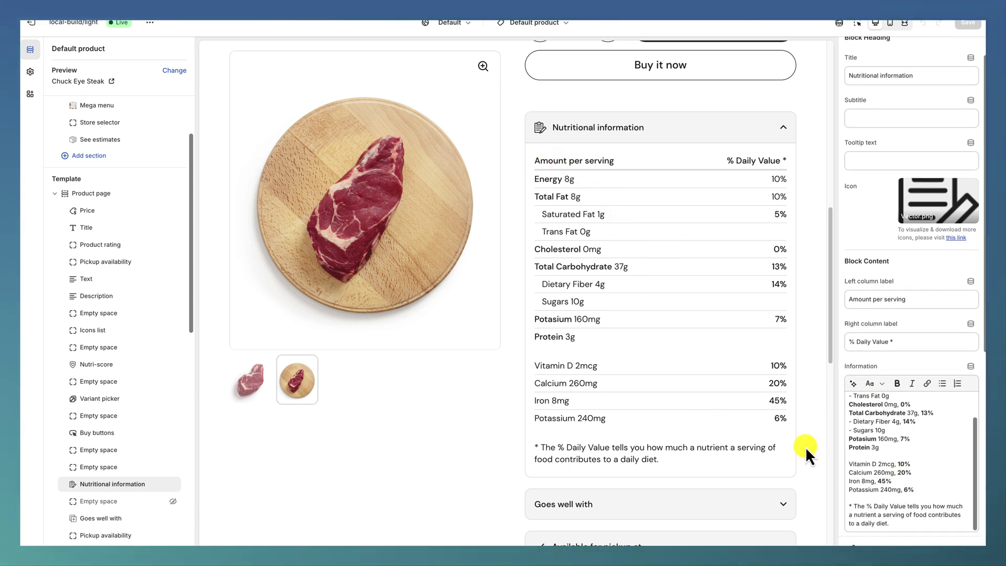
{"action": "scroll", "coordinate": [806, 455], "scroll_direction": "down", "scroll_amount": 2}
{"action": "scroll", "coordinate": [898, 493], "scroll_direction": "down", "scroll_amount": 4}
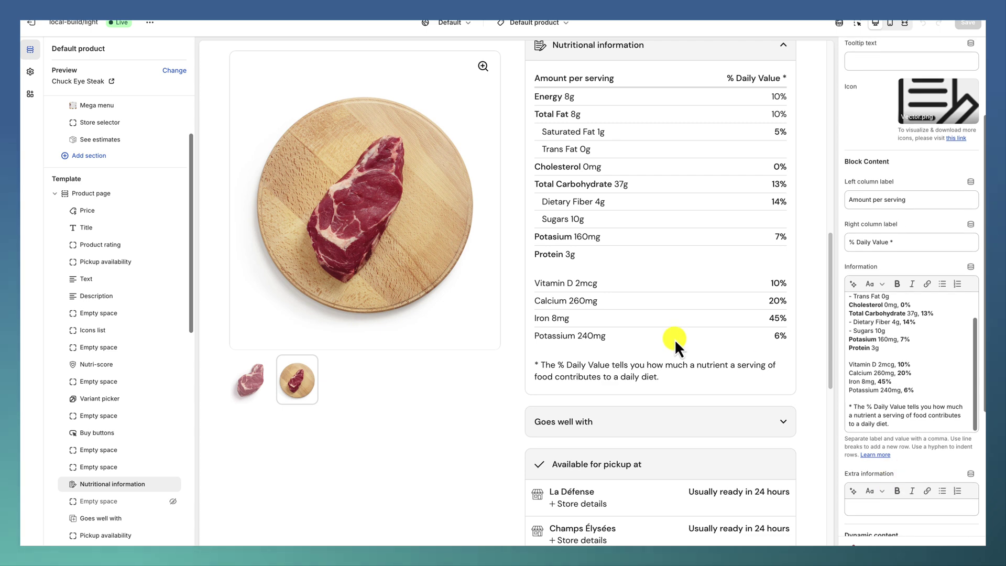
{"action": "left_click", "coordinate": [900, 511]}
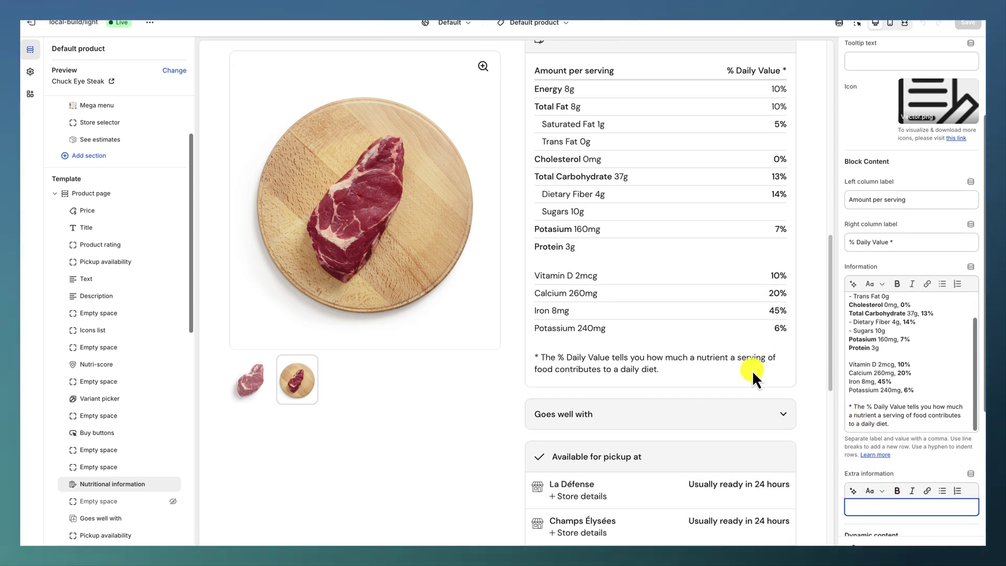
- Open the Goes well with block and inspect its cross-selling product source, dynamic content and block style settings
{"action": "scroll", "coordinate": [124, 490], "scroll_direction": "down", "scroll_amount": 1}
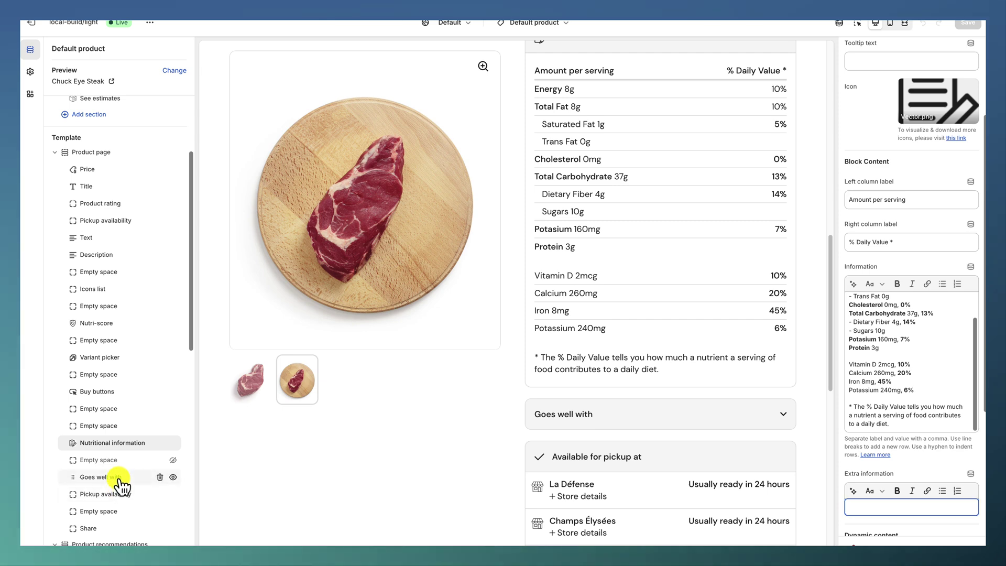
{"action": "left_click", "coordinate": [118, 479]}
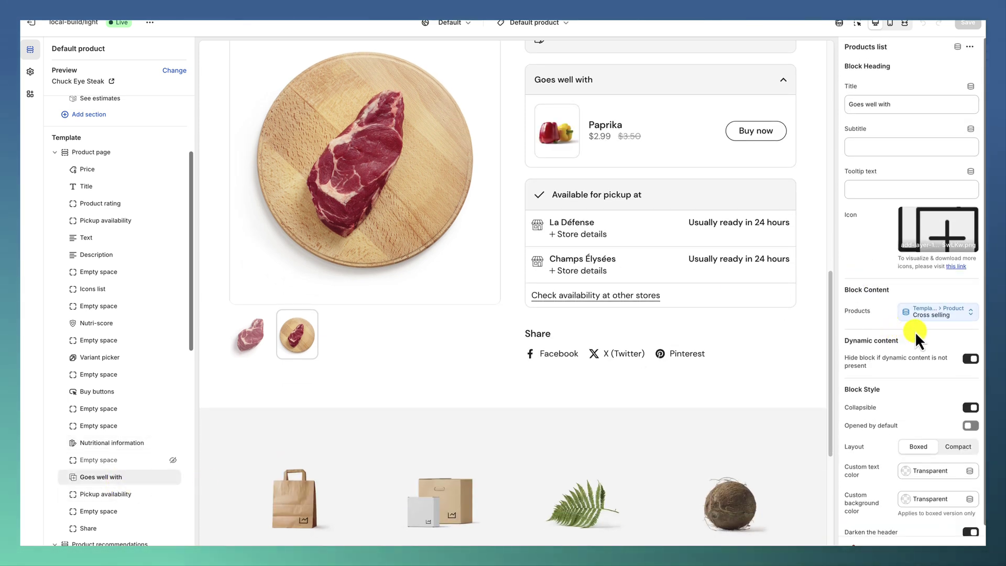
{"action": "scroll", "coordinate": [784, 249], "scroll_direction": "up", "scroll_amount": 1}
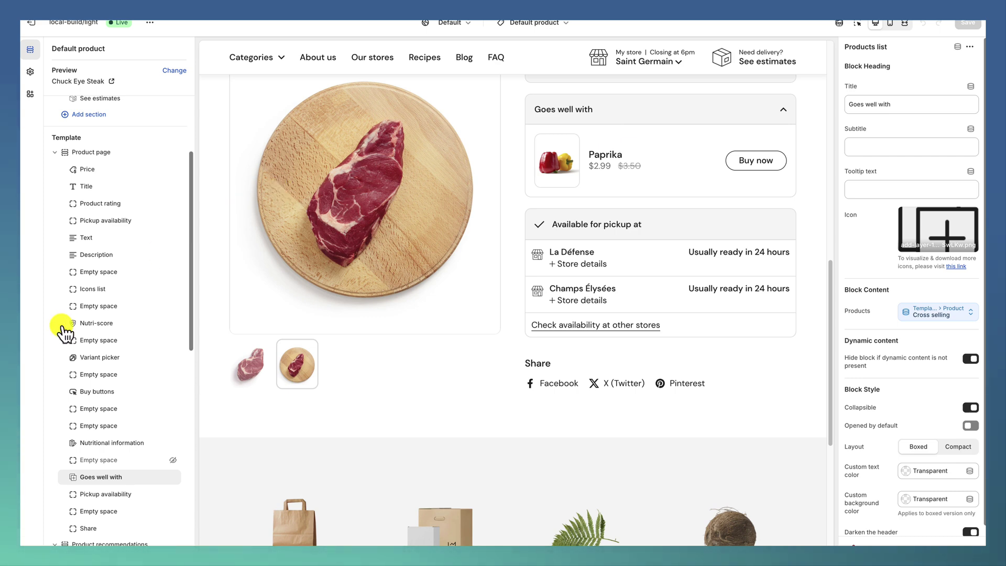
- Inspect the Share block's settings and the Product recommendations section's layout, custom card and section design options
{"action": "scroll", "coordinate": [66, 330], "scroll_direction": "down", "scroll_amount": 1}
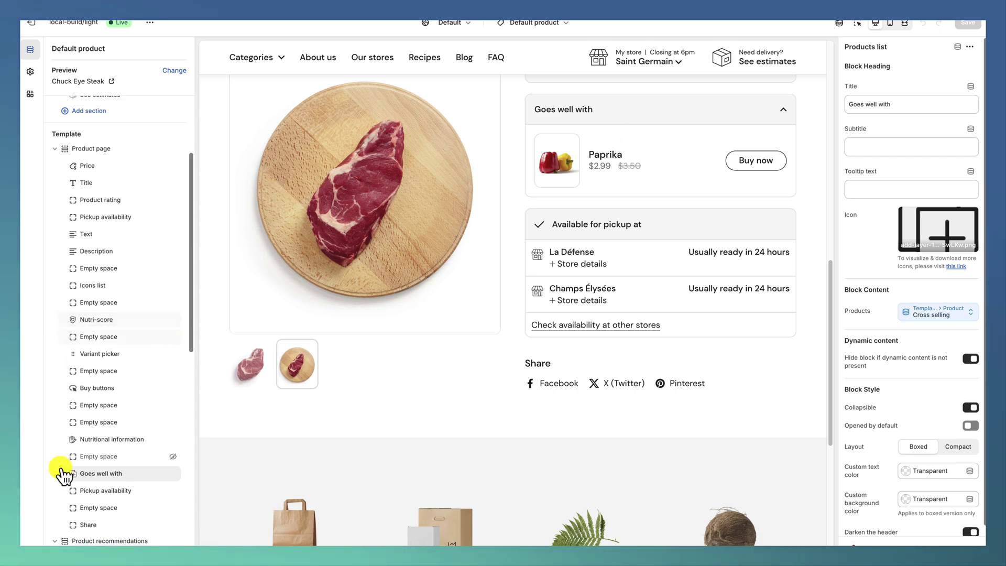
{"action": "left_click", "coordinate": [92, 518]}
{"action": "scroll", "coordinate": [90, 516], "scroll_direction": "down", "scroll_amount": 5}
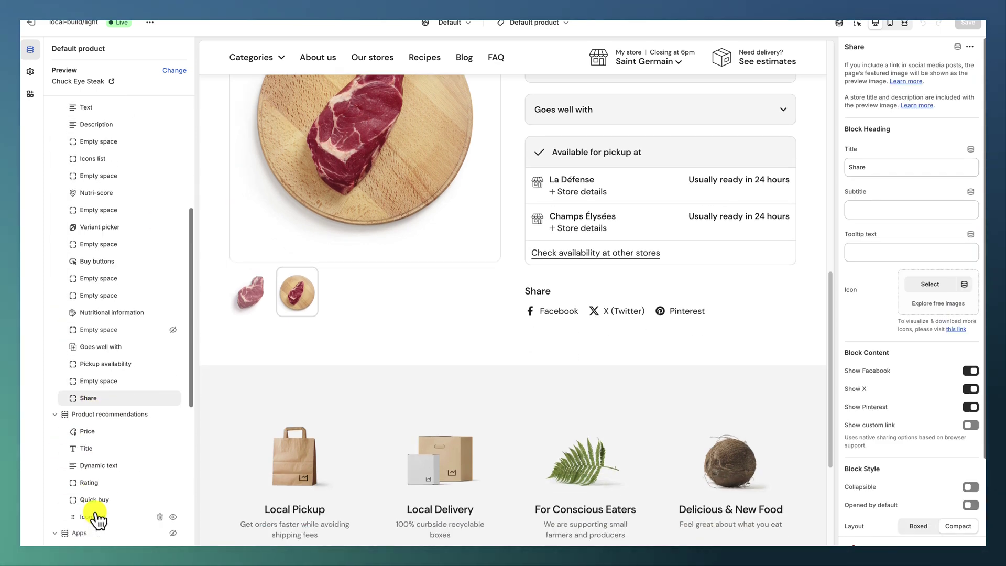
{"action": "left_click", "coordinate": [97, 415]}
{"action": "scroll", "coordinate": [100, 424], "scroll_direction": "down", "scroll_amount": 6}
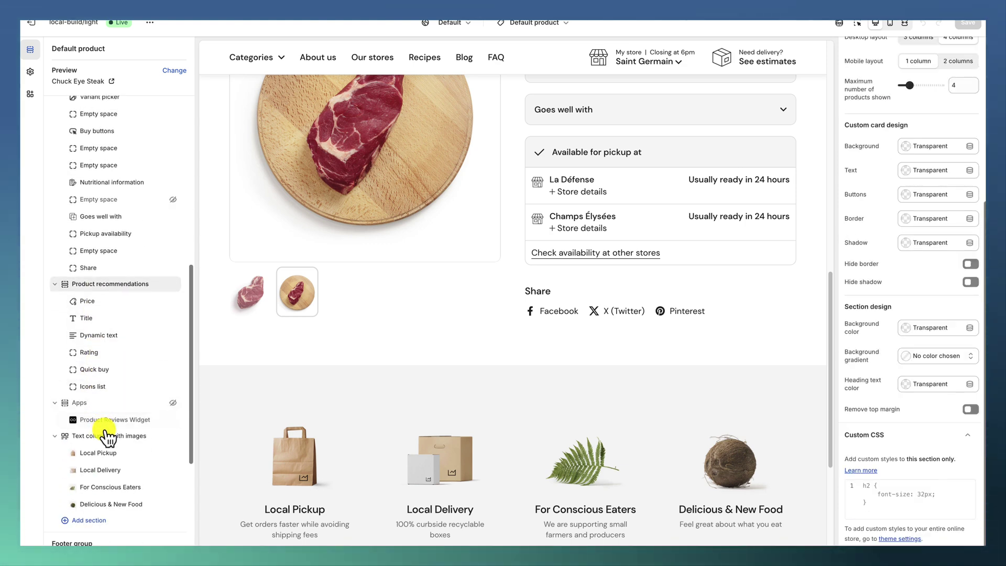
- Open the Text columns with images section and review its content layout, section design and heading tag options
{"action": "left_click", "coordinate": [86, 437]}
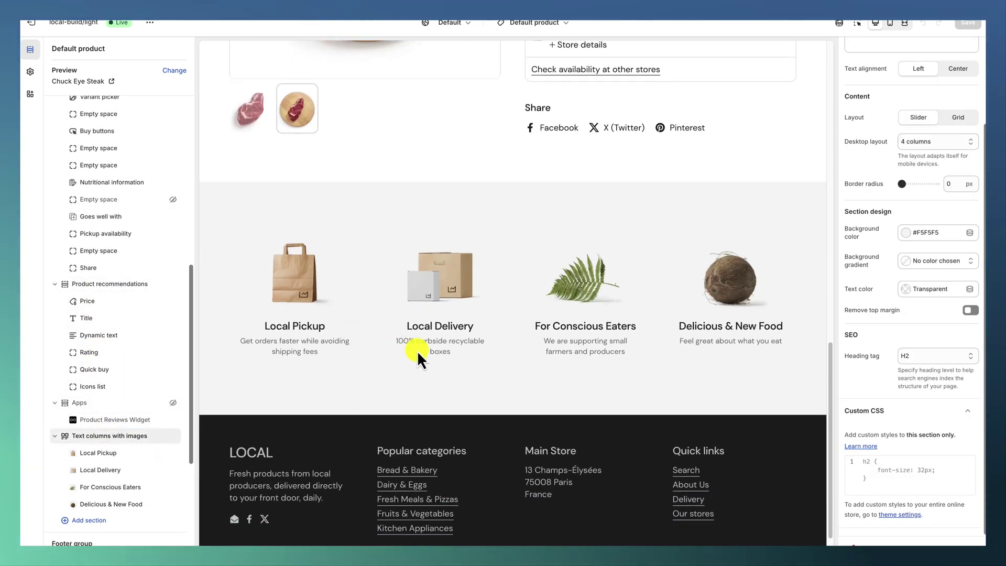
{"action": "scroll", "coordinate": [437, 343], "scroll_direction": "up", "scroll_amount": 2}
{"action": "scroll", "coordinate": [438, 344], "scroll_direction": "up", "scroll_amount": 7}
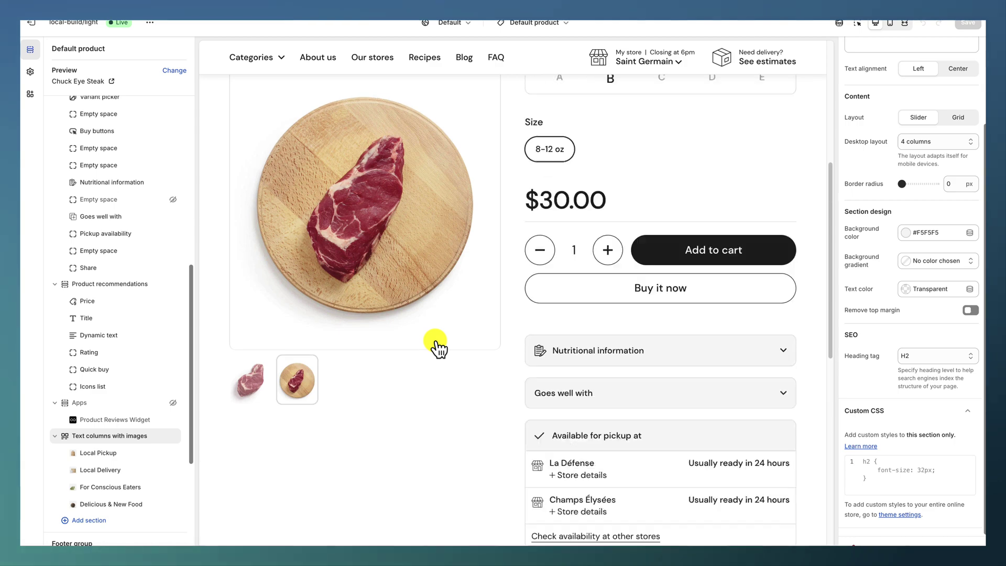
- Switch the theme editor to the Default collection template
{"action": "left_click", "coordinate": [530, 32]}
{"action": "left_click", "coordinate": [508, 83]}
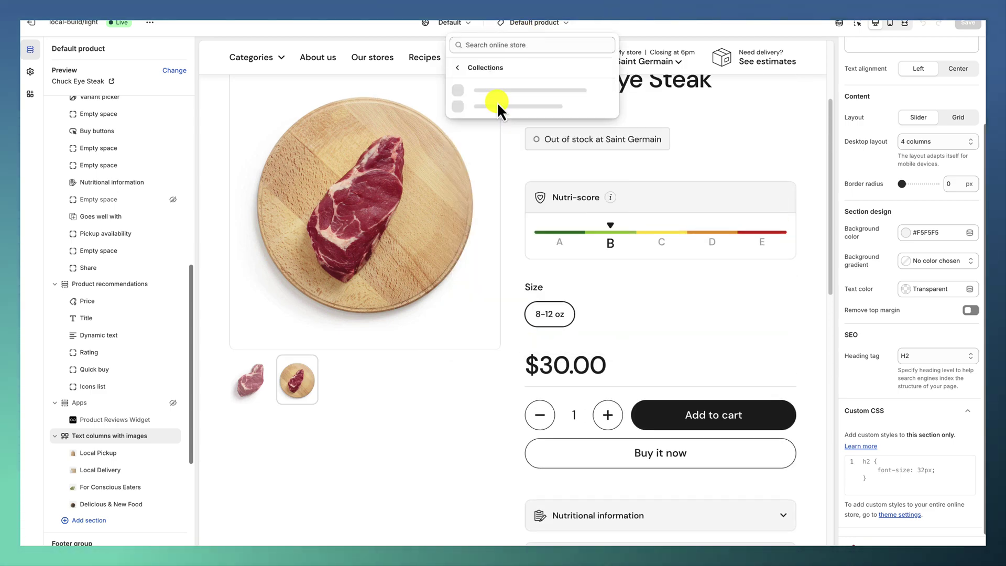
{"action": "left_click", "coordinate": [508, 95]}
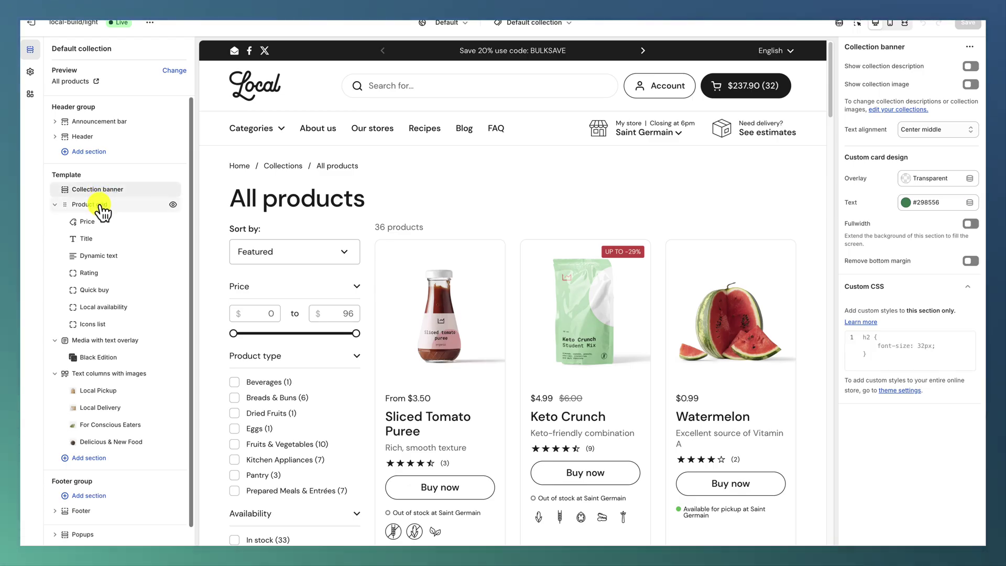
- Open the Product grid section and compare its filtering, sorting and layout settings with the previewed product list
{"action": "left_click", "coordinate": [89, 205]}
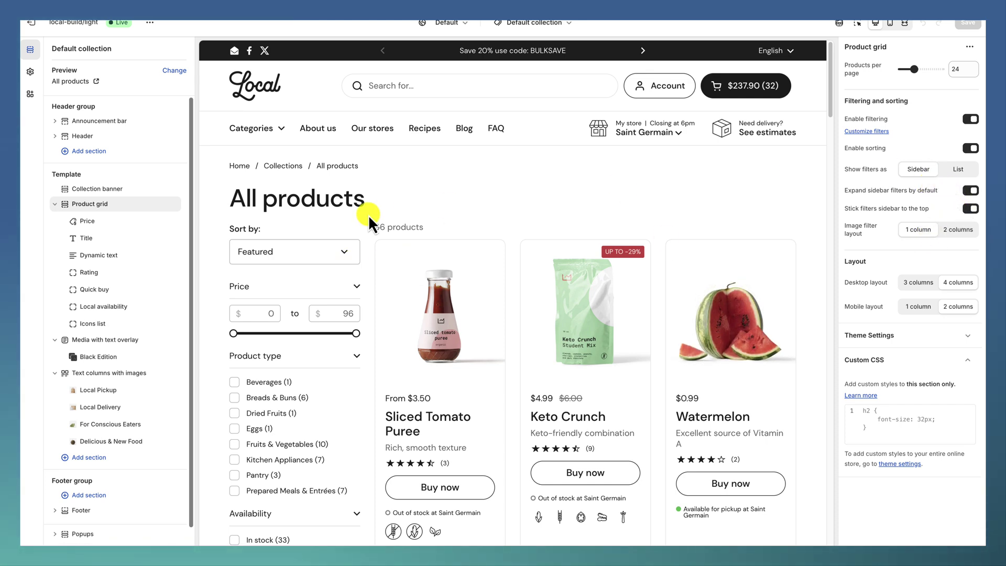
{"action": "scroll", "coordinate": [285, 251], "scroll_direction": "down", "scroll_amount": 3}
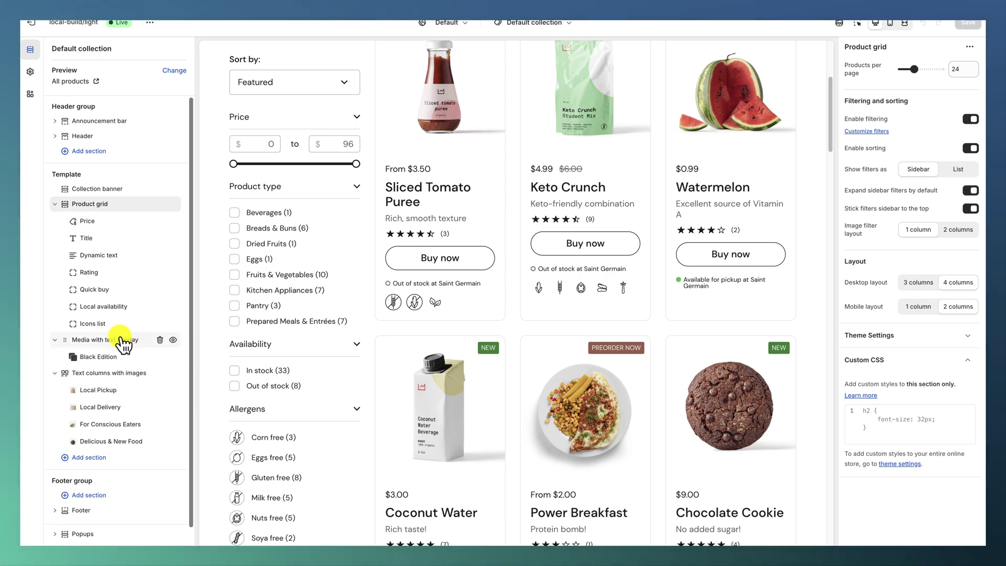
{"action": "scroll", "coordinate": [419, 273], "scroll_direction": "up", "scroll_amount": 3}
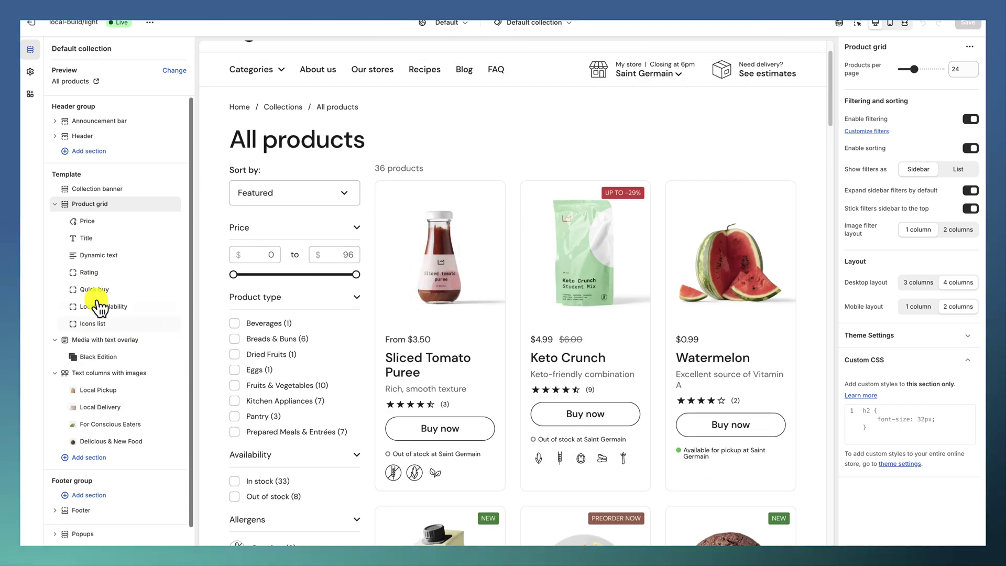
- Open the Media with text overlay section and inspect its desktop layout choices, text style and section design settings
{"action": "left_click", "coordinate": [122, 338]}
{"action": "left_click", "coordinate": [115, 345]}
{"action": "left_click", "coordinate": [113, 341]}
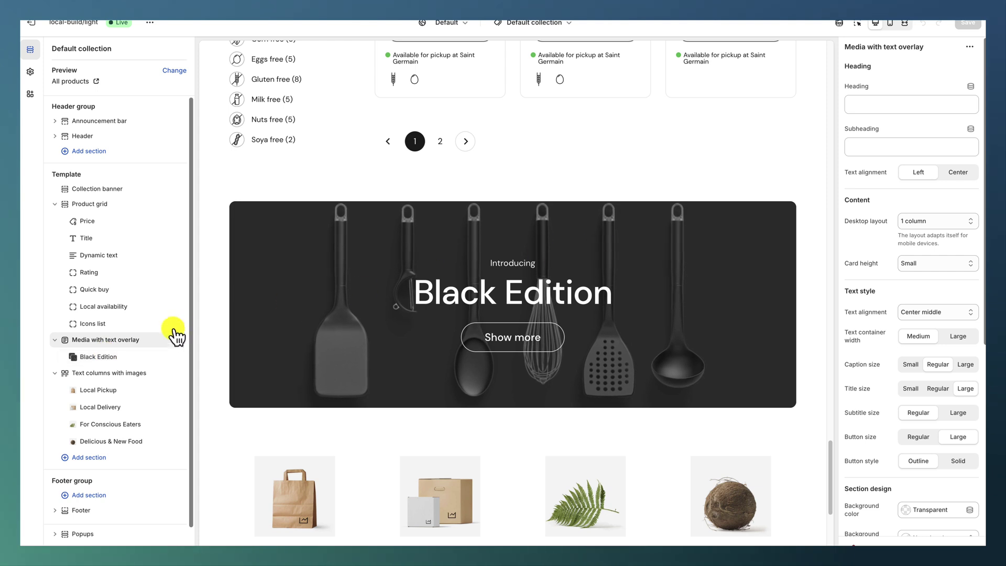
{"action": "left_click", "coordinate": [930, 222]}
{"action": "left_click", "coordinate": [942, 222]}
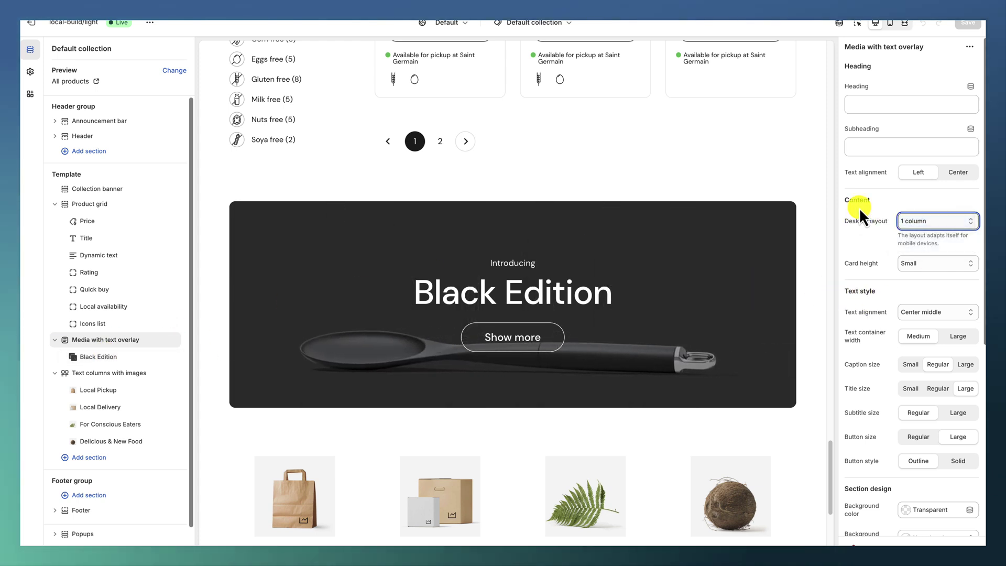
{"action": "scroll", "coordinate": [922, 335], "scroll_direction": "down", "scroll_amount": 3}
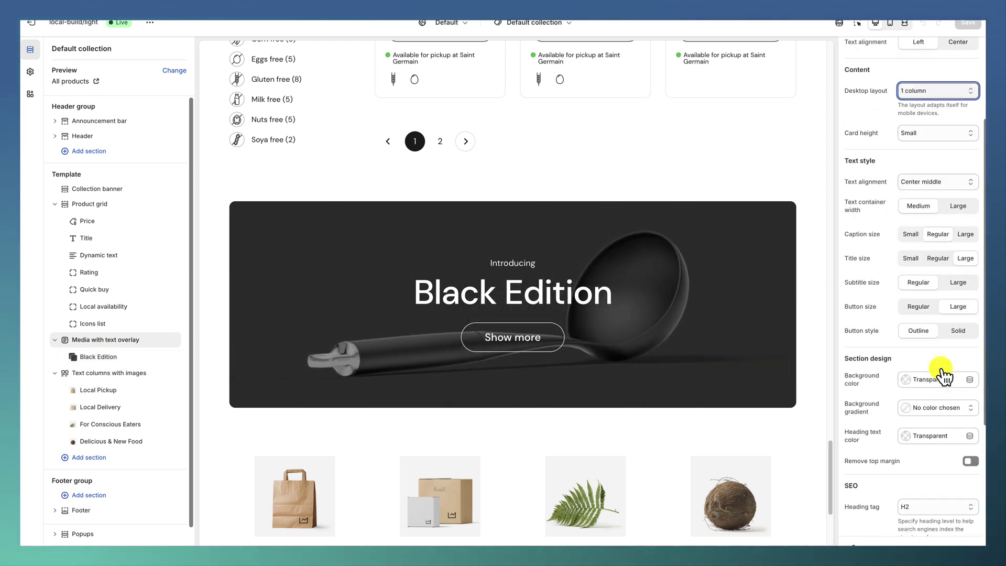
- Open the Black Edition block and review its image, video file, text content, link and custom card design
{"action": "left_click", "coordinate": [134, 357]}
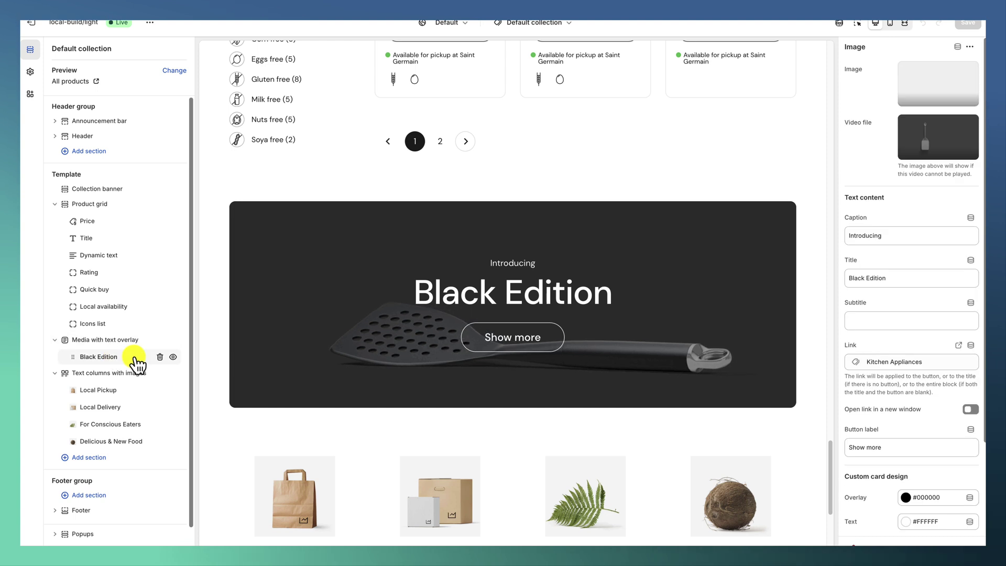
{"action": "mouse_move", "coordinate": [957, 138]}
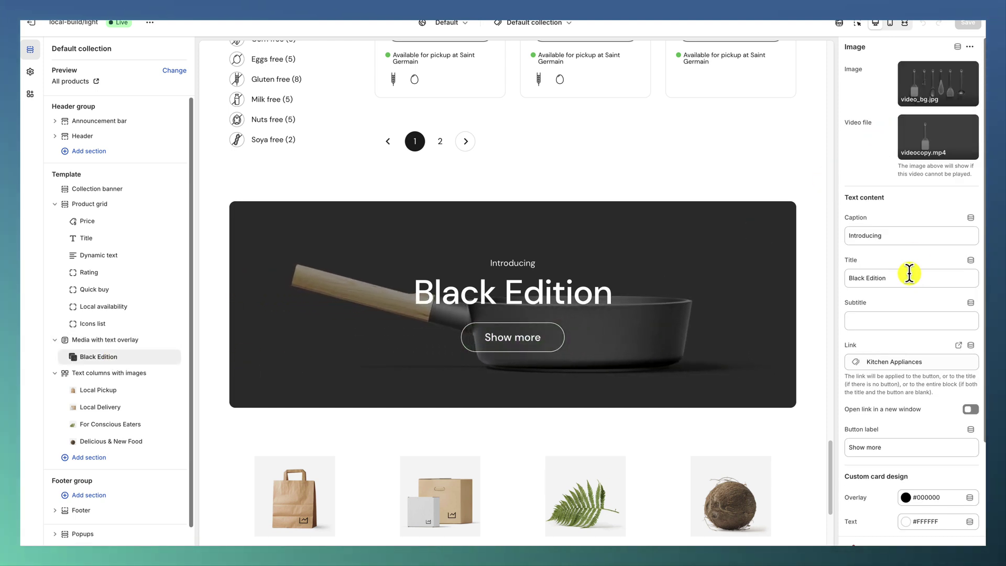
{"action": "scroll", "coordinate": [898, 240], "scroll_direction": "down", "scroll_amount": 2}
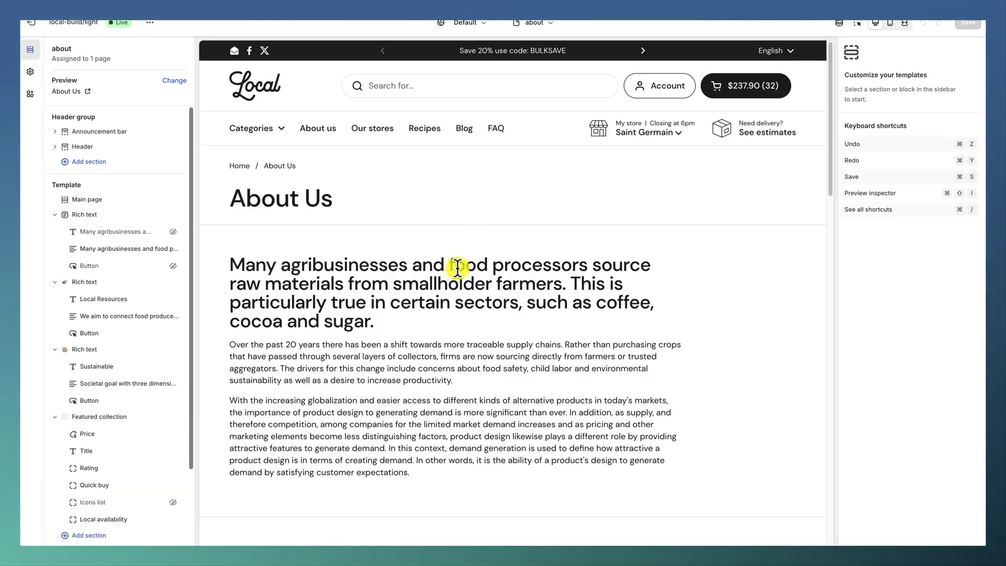
- Review the About Us page and its first Rich text section, including the settings of its heading and text blocks
{"action": "scroll", "coordinate": [457, 267], "scroll_direction": "down", "scroll_amount": 3}
{"action": "scroll", "coordinate": [420, 236], "scroll_direction": "up", "scroll_amount": 3}
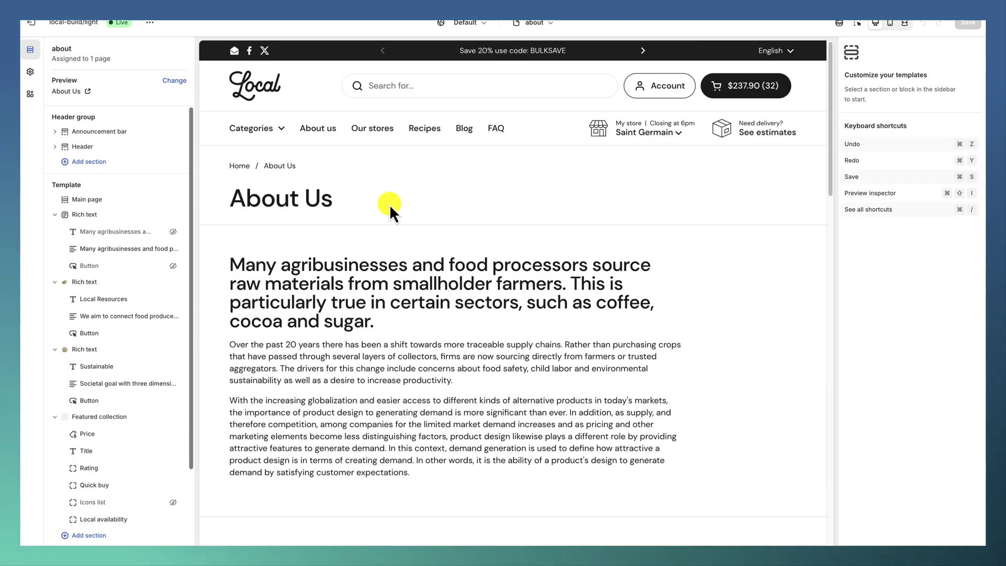
{"action": "scroll", "coordinate": [244, 247], "scroll_direction": "down", "scroll_amount": 1}
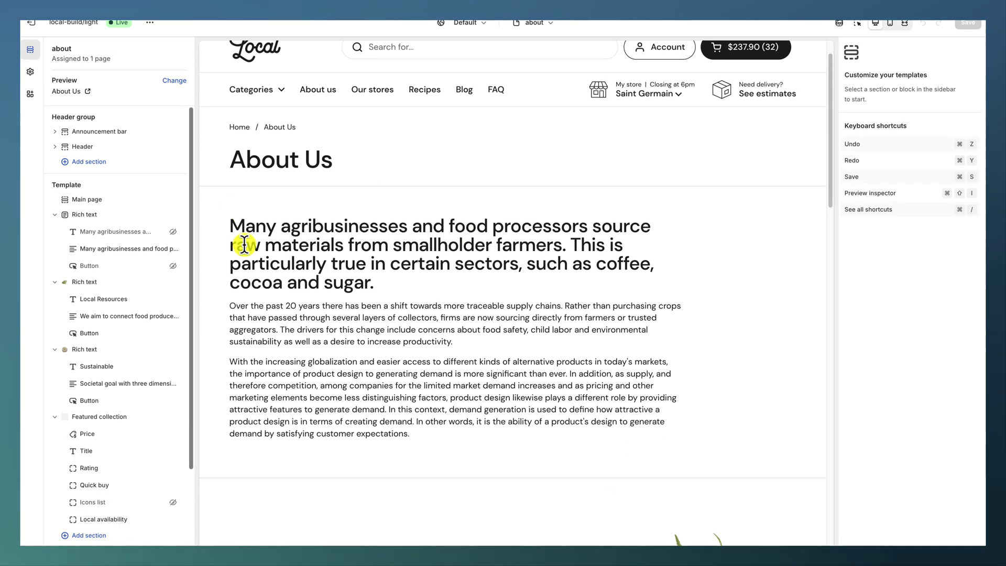
{"action": "left_click", "coordinate": [85, 214]}
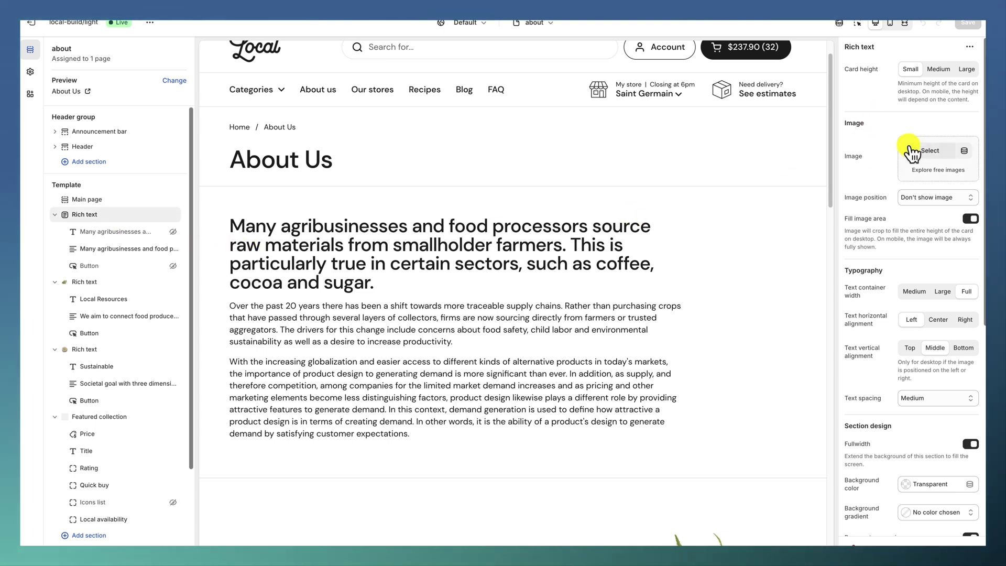
{"action": "left_click", "coordinate": [112, 231]}
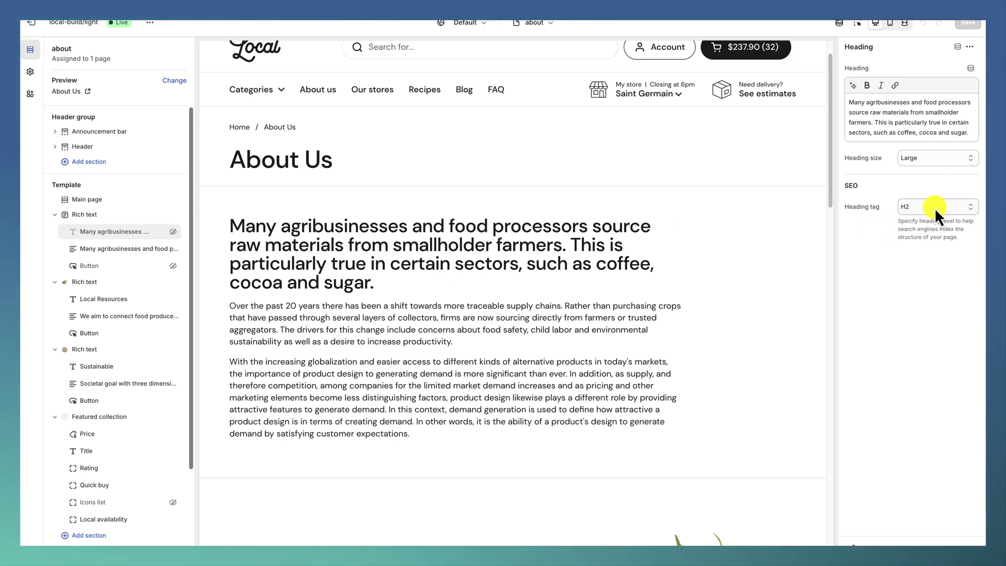
{"action": "left_click", "coordinate": [122, 250]}
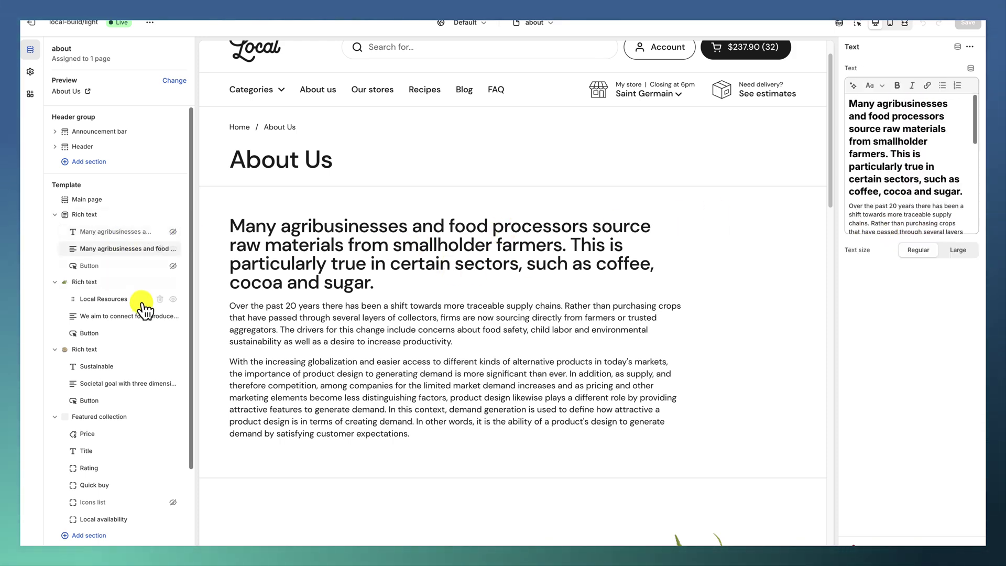
- Open the Local Resources Rich text section and examine its image, typography, section design and custom card design settings
{"action": "left_click", "coordinate": [103, 287]}
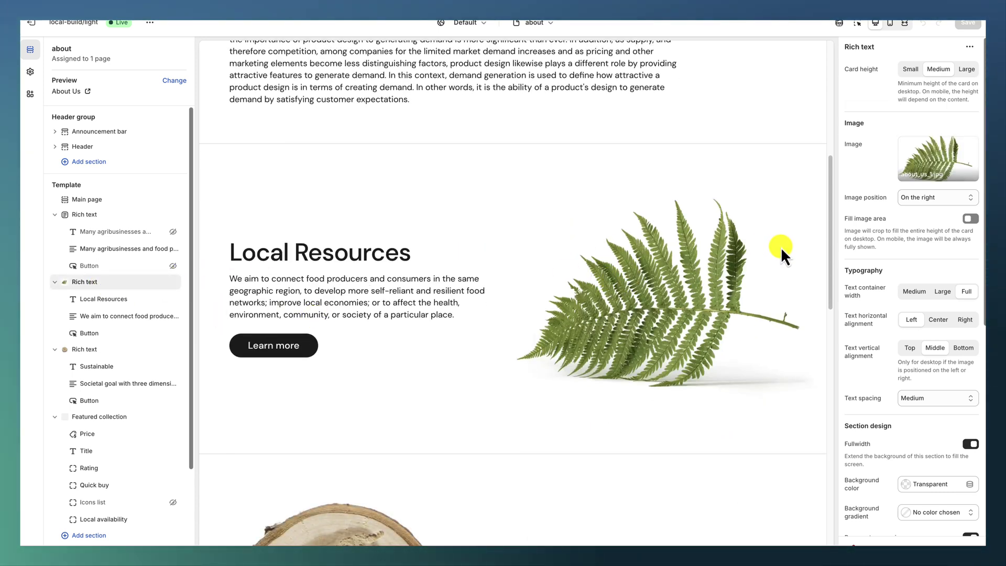
{"action": "scroll", "coordinate": [359, 353], "scroll_direction": "down", "scroll_amount": 3}
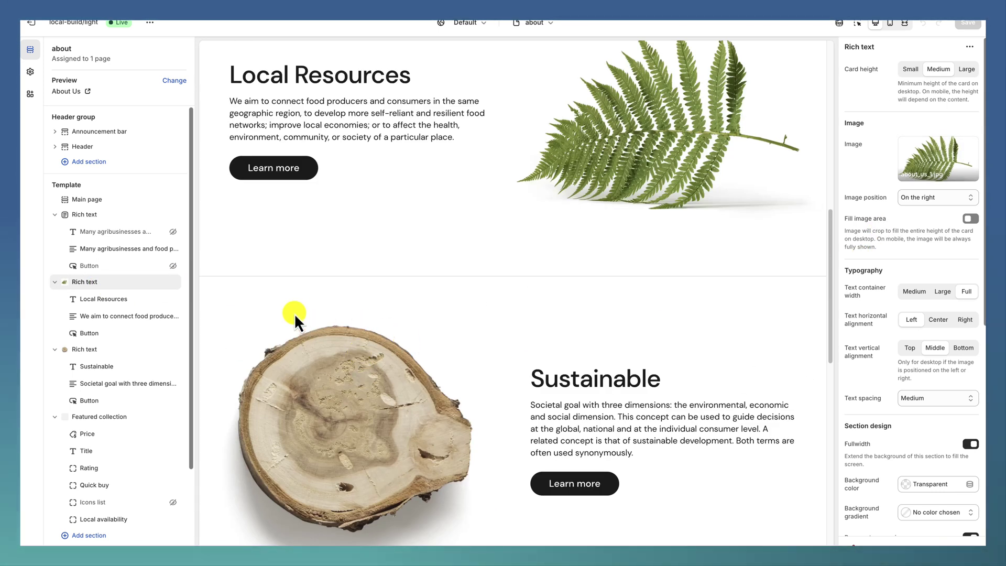
{"action": "scroll", "coordinate": [436, 335], "scroll_direction": "up", "scroll_amount": 2}
{"action": "scroll", "coordinate": [435, 335], "scroll_direction": "down", "scroll_amount": 1}
{"action": "scroll", "coordinate": [885, 399], "scroll_direction": "down", "scroll_amount": 2}
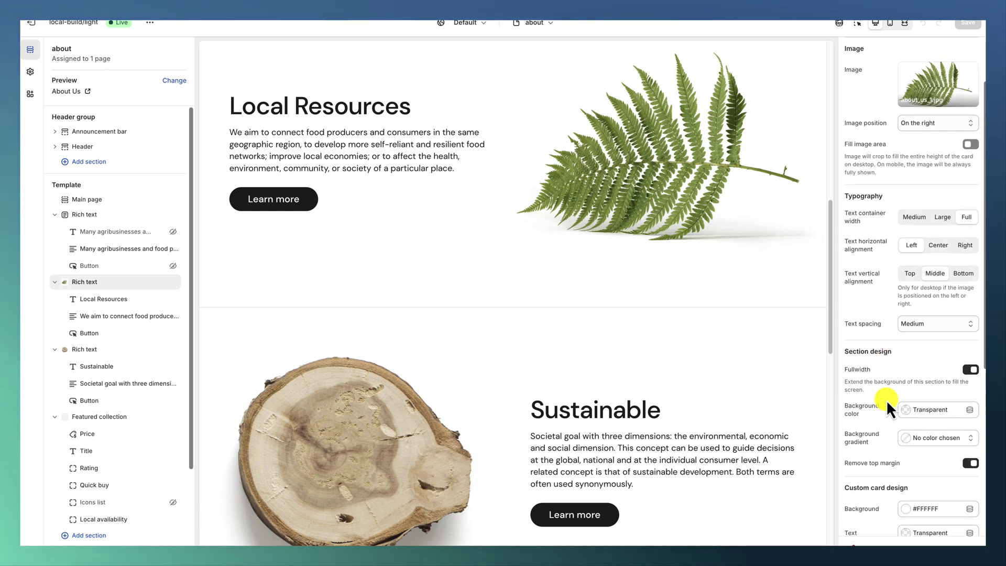
{"action": "scroll", "coordinate": [885, 400], "scroll_direction": "down", "scroll_amount": 3}
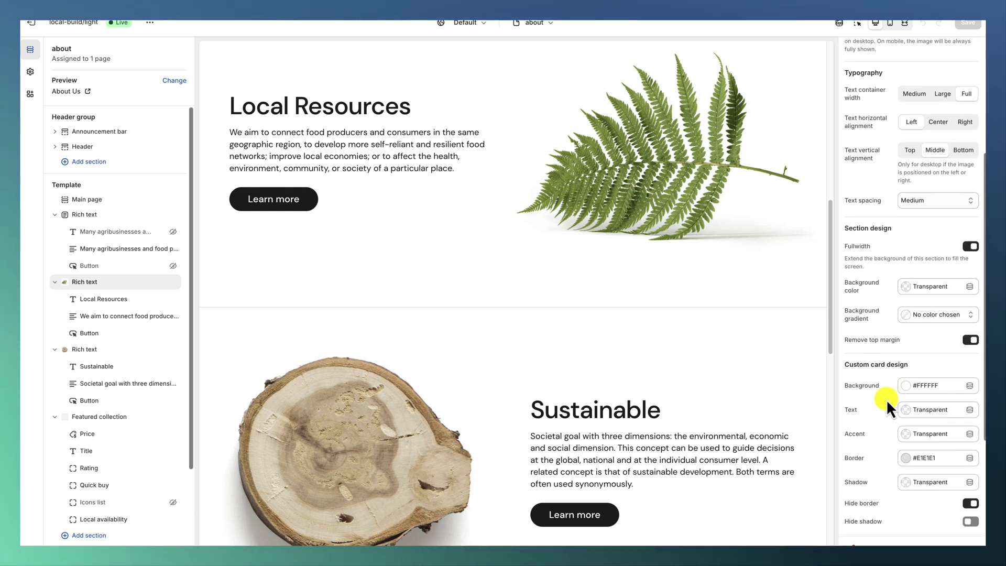
- Open the Sustainable Rich text section and compare its margin and card design with the neighbouring sections in the preview
{"action": "left_click", "coordinate": [100, 348]}
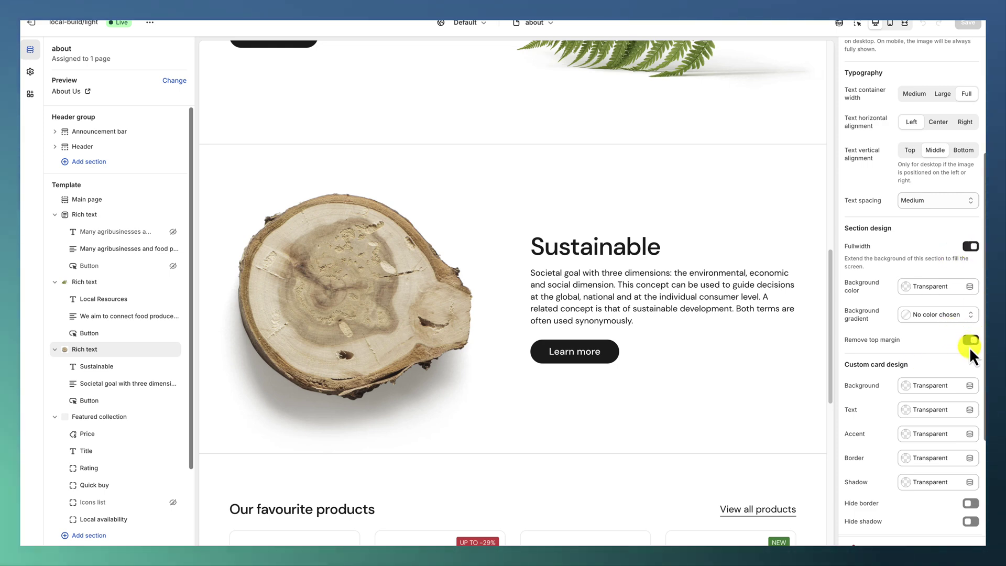
{"action": "scroll", "coordinate": [640, 322], "scroll_direction": "up", "scroll_amount": 2}
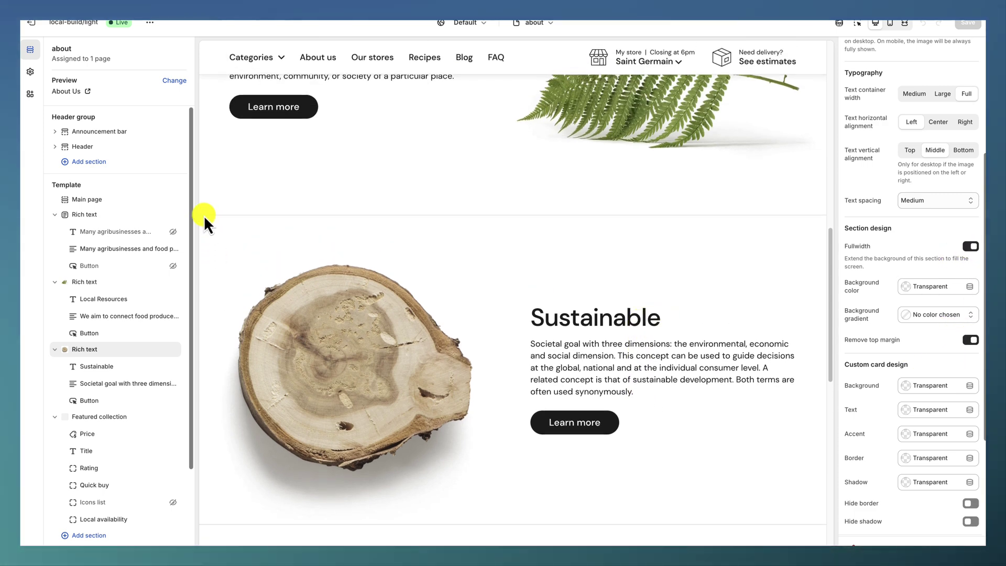
{"action": "scroll", "coordinate": [602, 241], "scroll_direction": "up", "scroll_amount": 8}
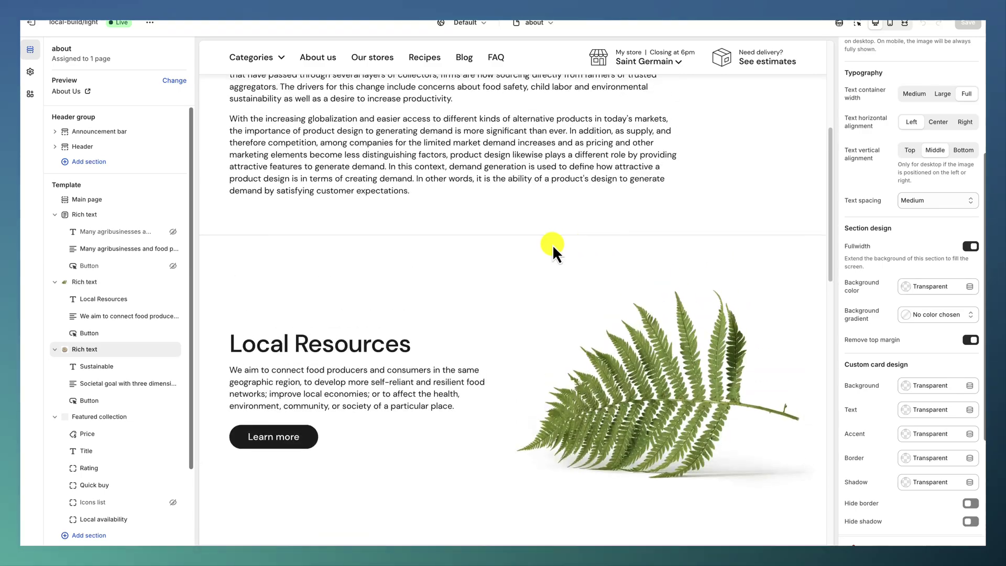
{"action": "scroll", "coordinate": [483, 272], "scroll_direction": "down", "scroll_amount": 12}
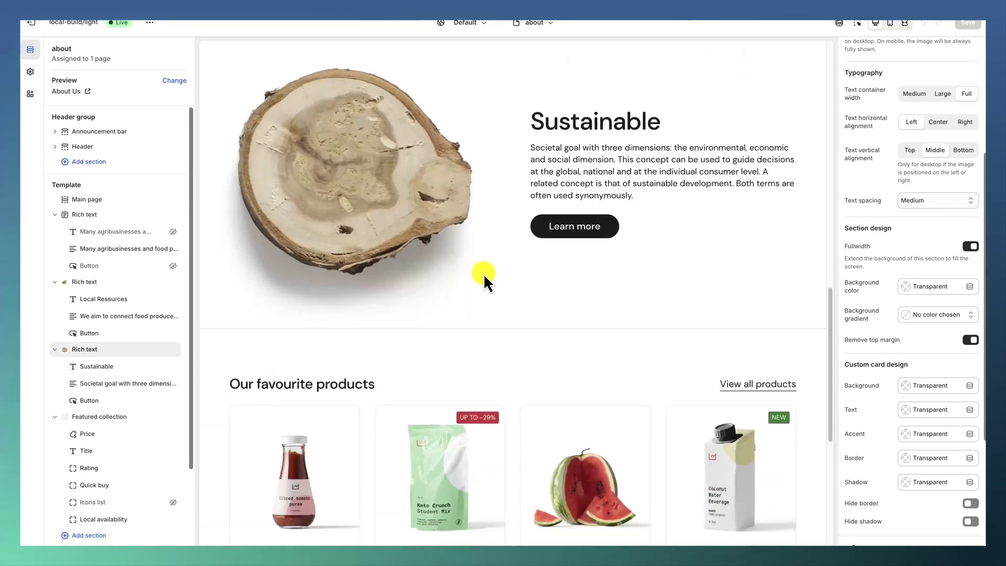
{"action": "scroll", "coordinate": [483, 273], "scroll_direction": "up", "scroll_amount": 16}
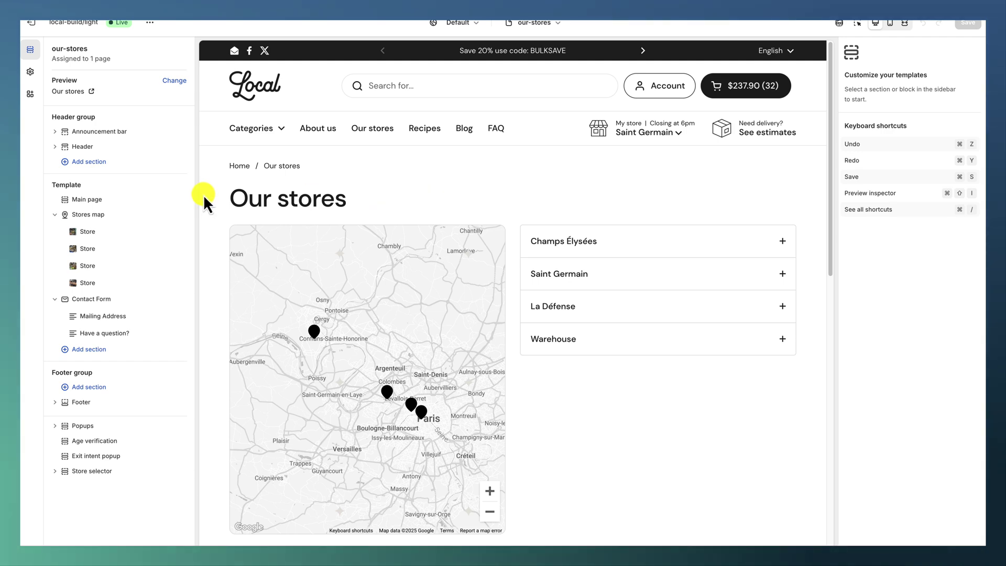
- Open the Stores map section on the our-stores template, expand each store in the preview and pan the map around the pins
{"action": "left_click", "coordinate": [97, 216]}
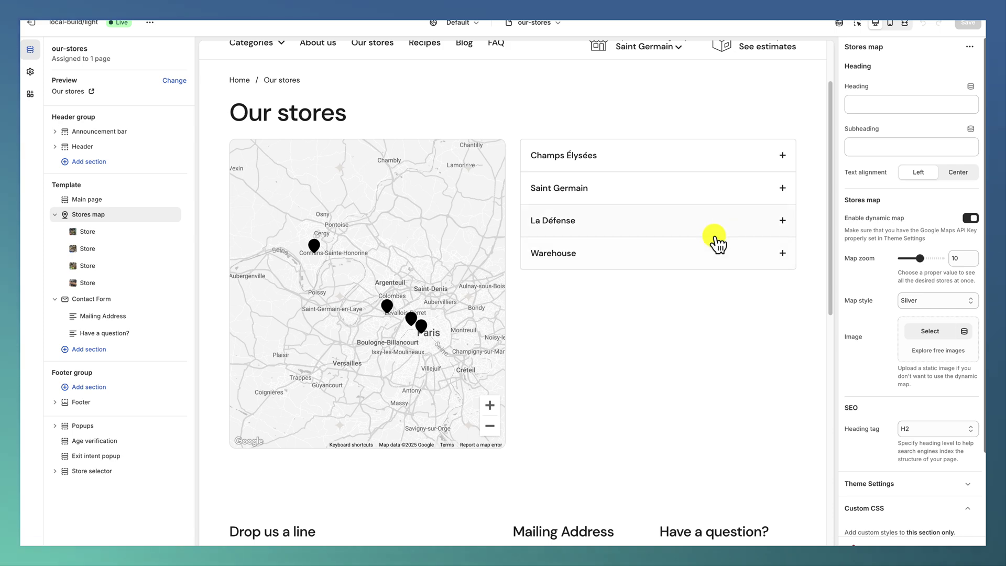
{"action": "left_click", "coordinate": [601, 156]}
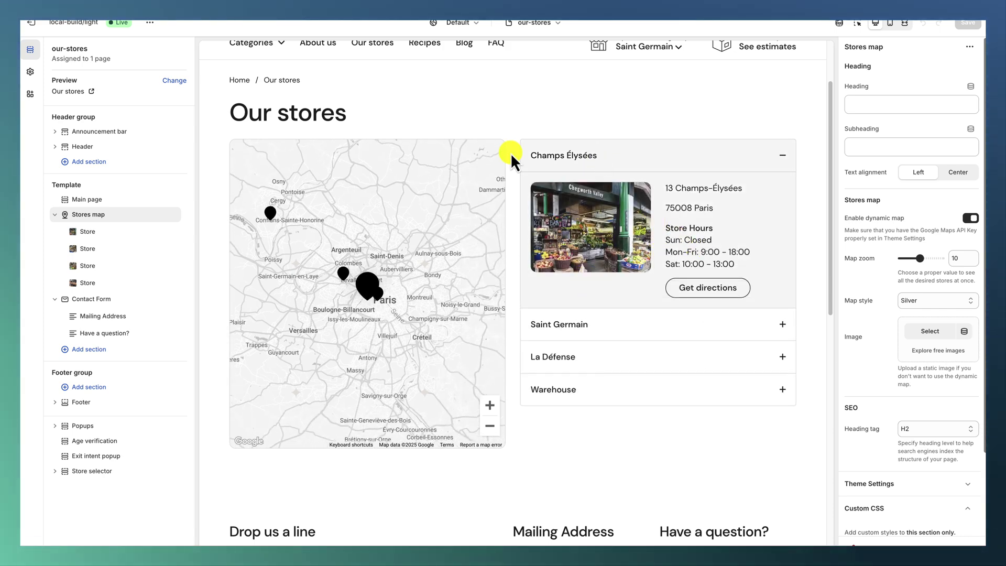
{"action": "scroll", "coordinate": [618, 121], "scroll_direction": "up", "scroll_amount": 1}
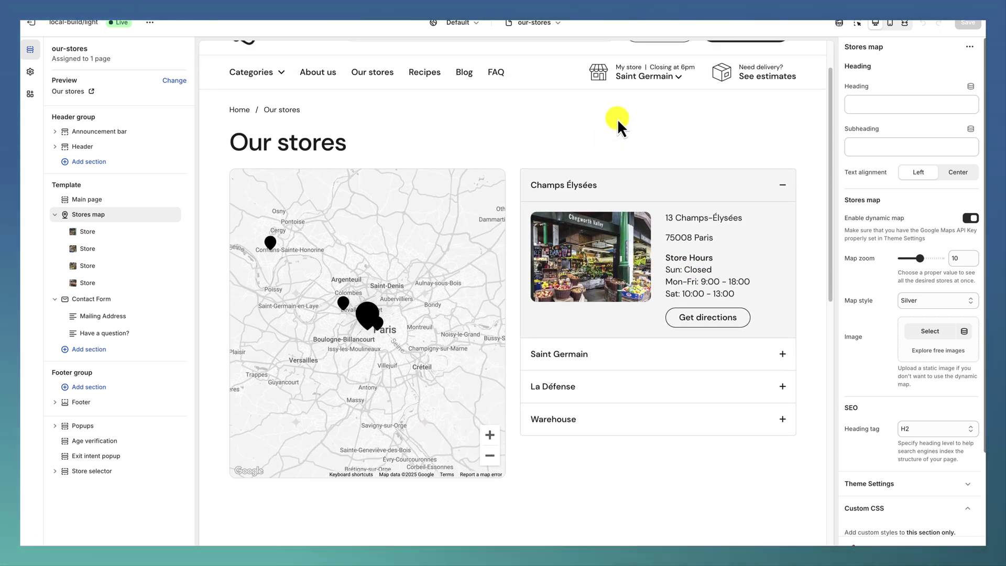
{"action": "left_click", "coordinate": [586, 363]}
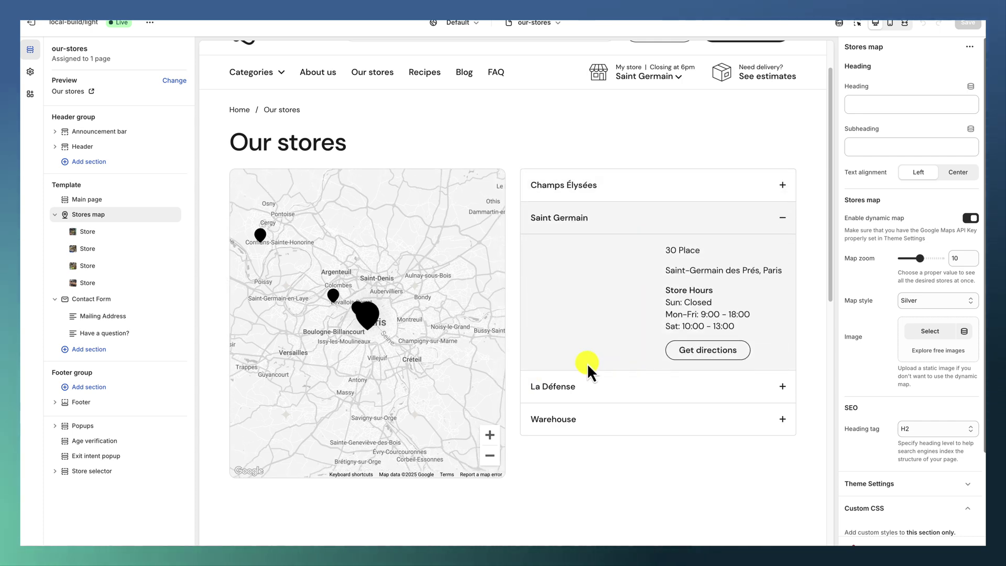
{"action": "left_click", "coordinate": [575, 387]}
{"action": "left_click", "coordinate": [576, 391]}
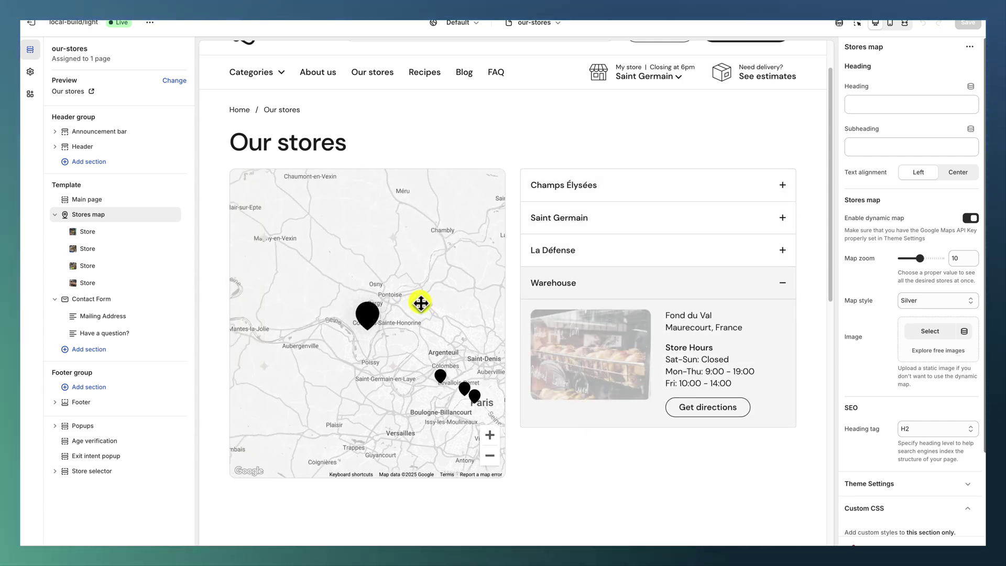
{"action": "left_click_drag", "start_coordinate": [420, 301], "coordinate": [503, 341]}
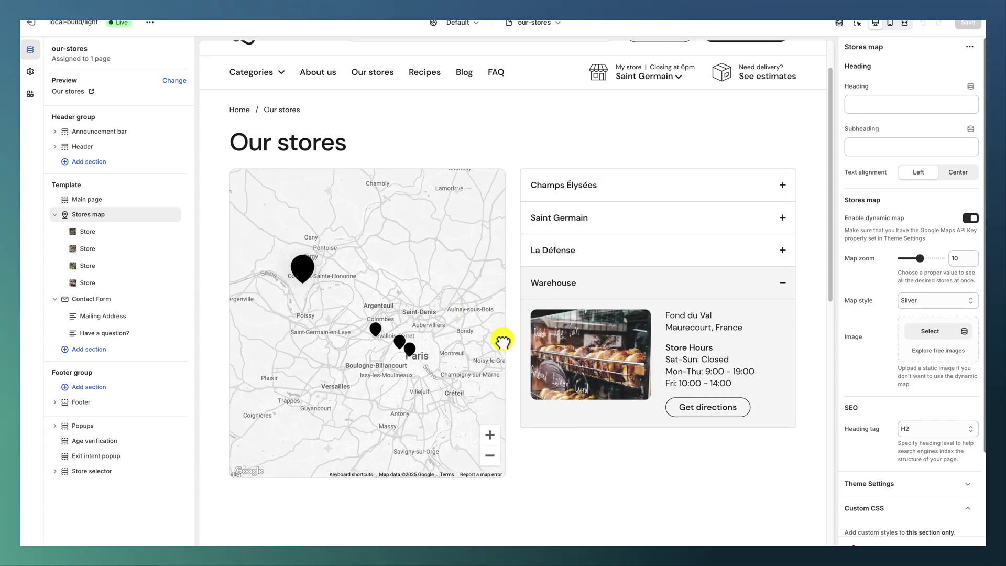
- Open the Saint Germain store block and review its details, gallery images, media aspect ratio and map pin coordinates
{"action": "left_click", "coordinate": [108, 250]}
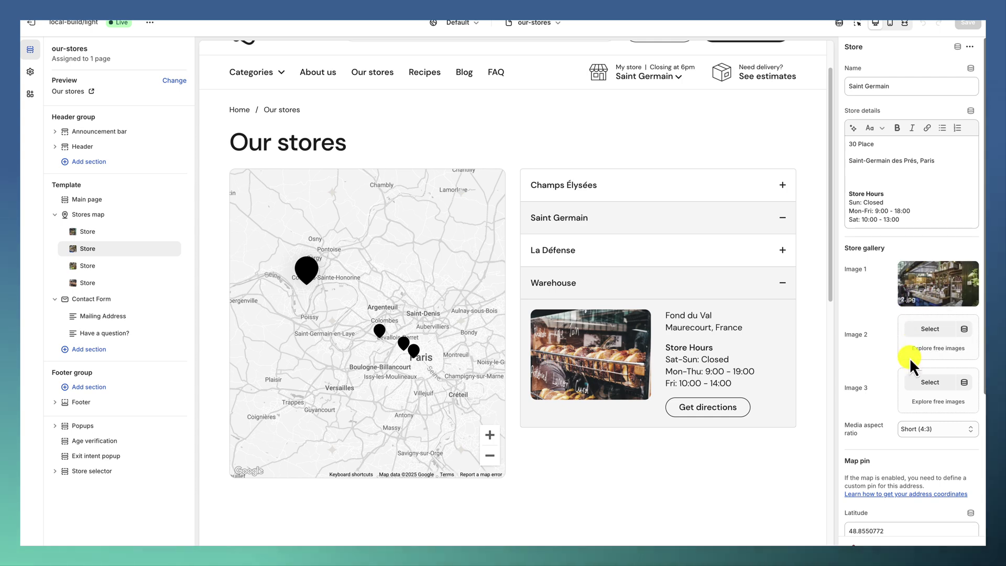
{"action": "scroll", "coordinate": [582, 361], "scroll_direction": "down", "scroll_amount": 2}
{"action": "scroll", "coordinate": [890, 382], "scroll_direction": "down", "scroll_amount": 3}
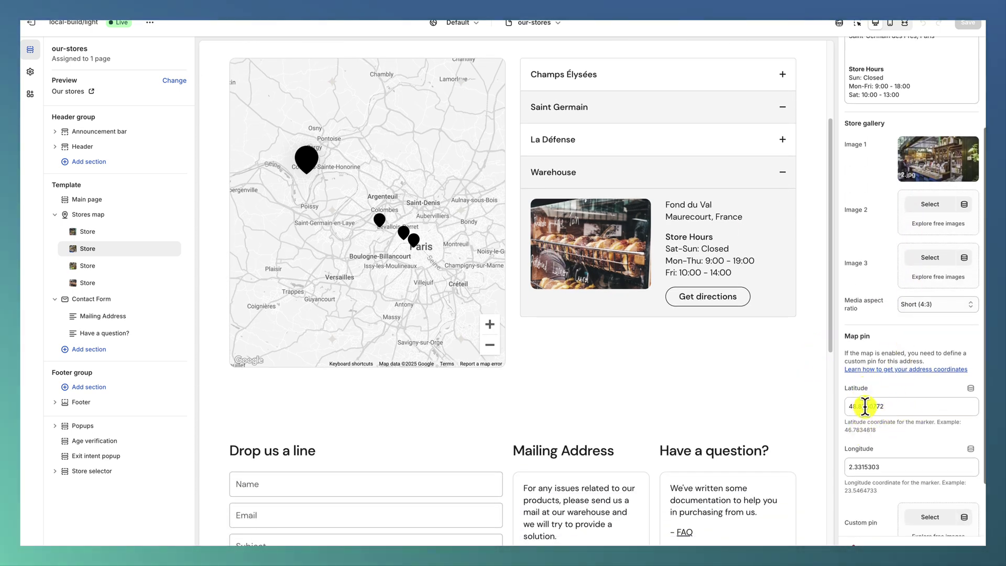
- Review the Saint Germain store block's map pin coordinates, custom pin and custom link settings
{"action": "scroll", "coordinate": [864, 406], "scroll_direction": "down", "scroll_amount": 1}
{"action": "scroll", "coordinate": [864, 406], "scroll_direction": "down", "scroll_amount": 1}
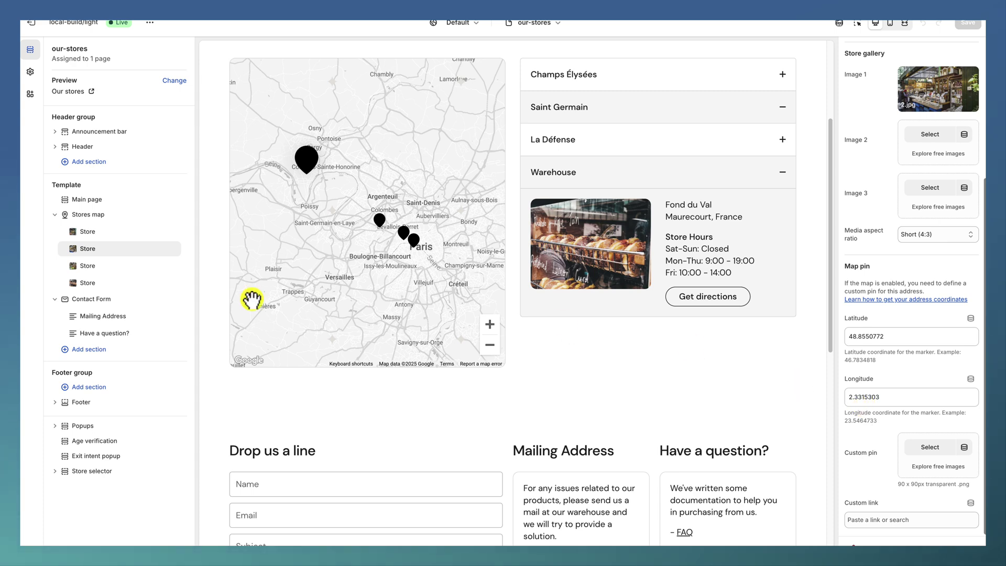
{"action": "scroll", "coordinate": [474, 363], "scroll_direction": "down", "scroll_amount": 4}
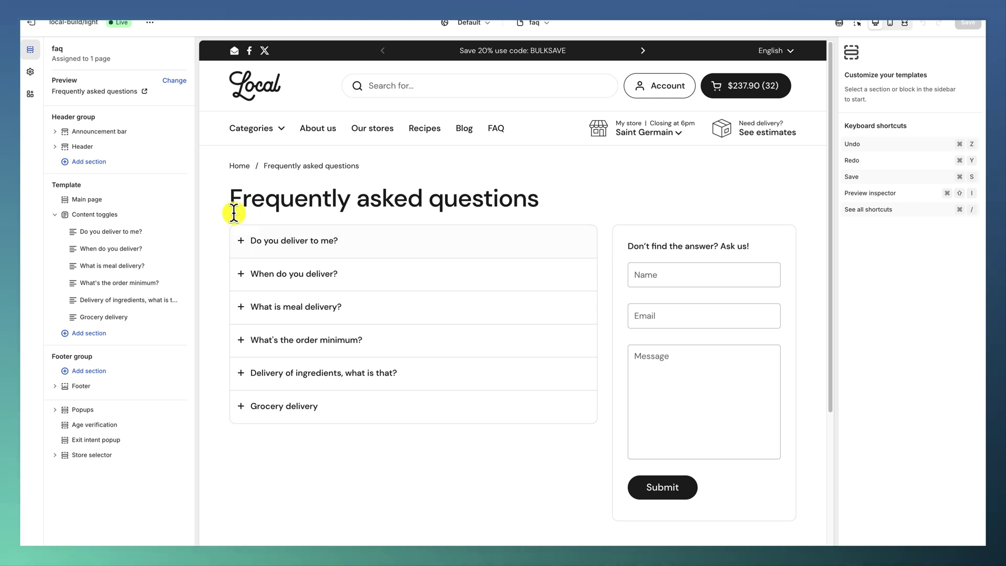
- Open the Content toggles section on the faq template, review its settings and expand and collapse several questions in the preview
{"action": "left_click", "coordinate": [120, 218]}
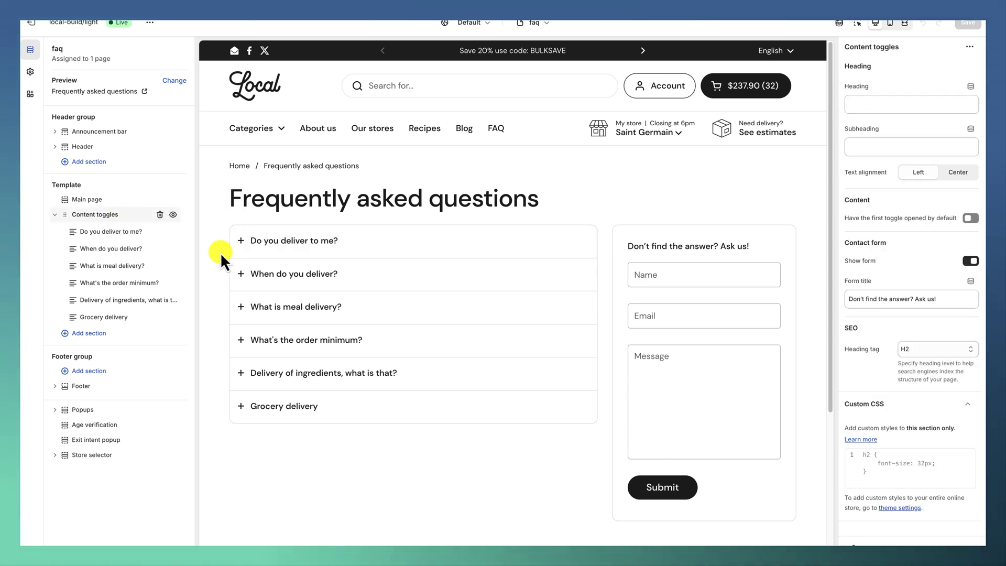
{"action": "left_click", "coordinate": [307, 247]}
{"action": "left_click", "coordinate": [299, 317]}
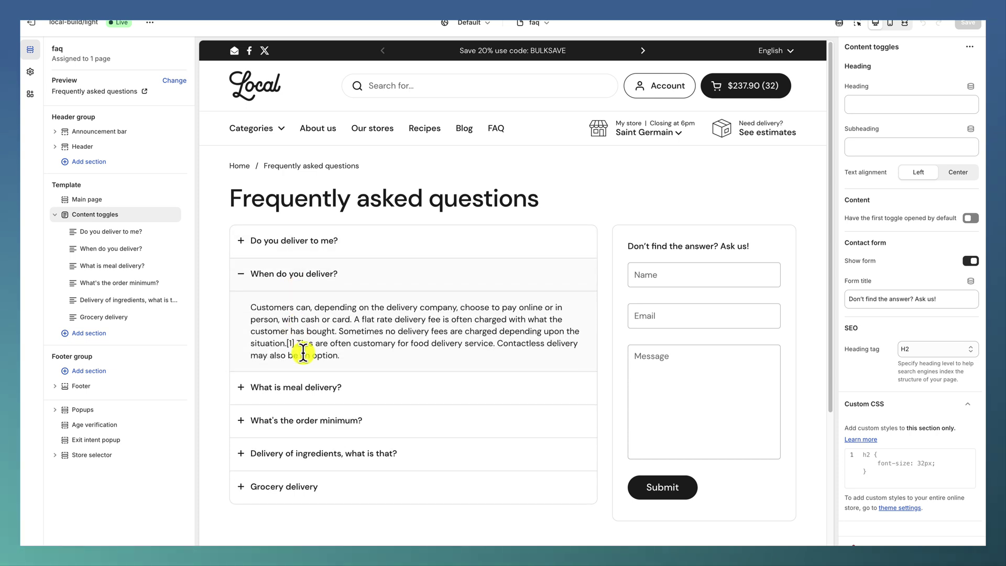
{"action": "left_click", "coordinate": [322, 390]}
{"action": "left_click", "coordinate": [324, 396]}
{"action": "left_click", "coordinate": [336, 432]}
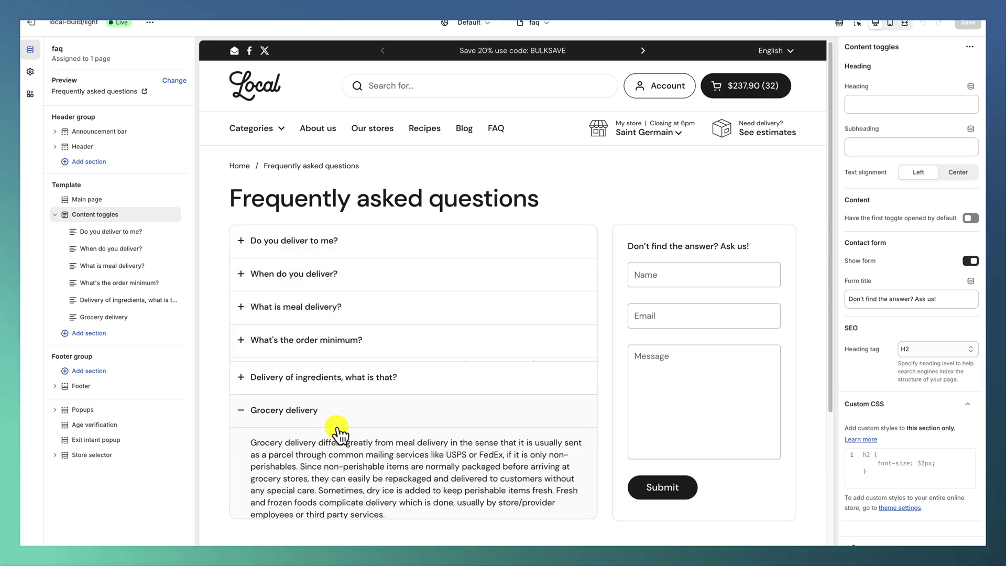
{"action": "left_click", "coordinate": [332, 373]}
{"action": "left_click", "coordinate": [332, 341]}
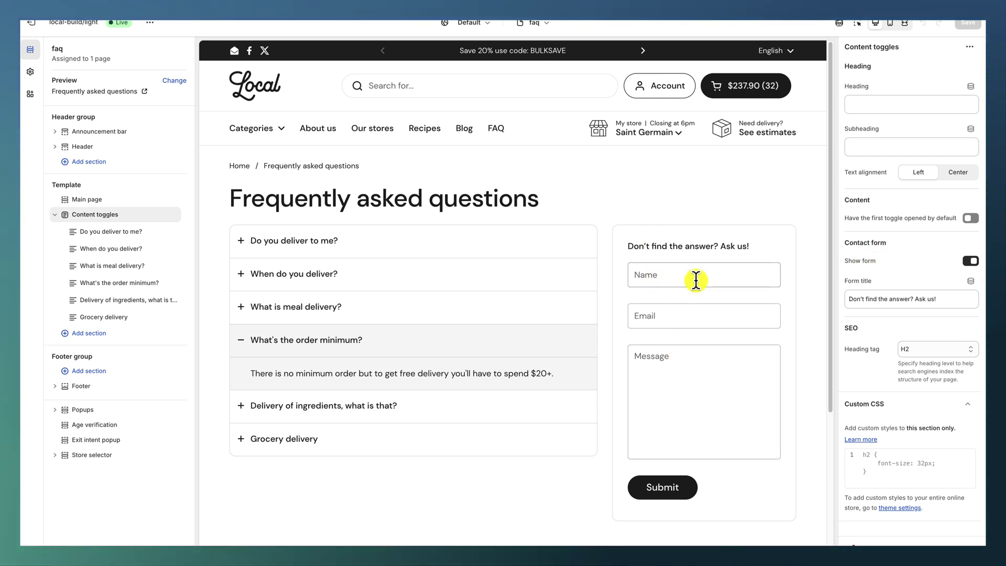
{"action": "left_click", "coordinate": [419, 246]}
{"action": "left_click", "coordinate": [419, 245]}
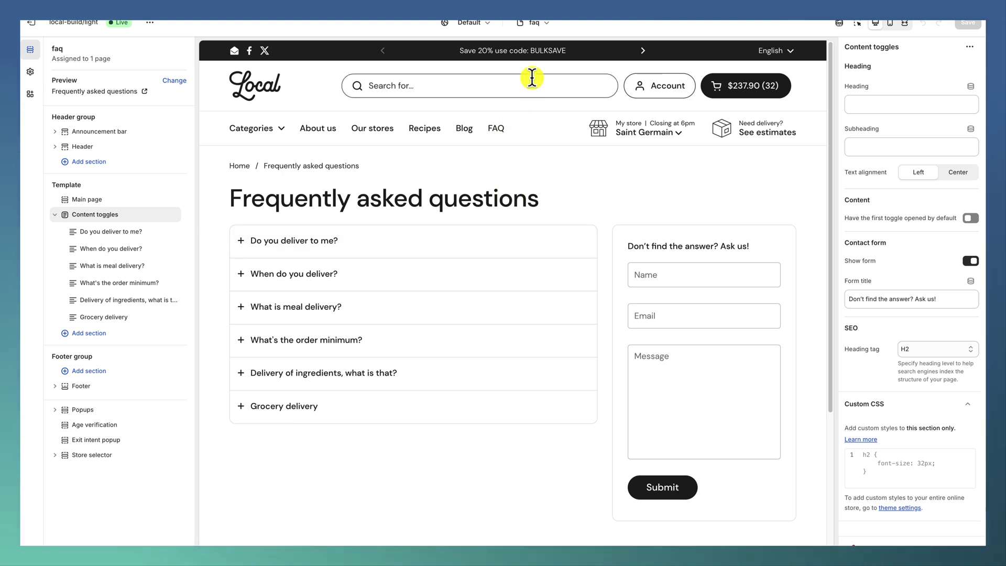
- Open the Juicy Beef Sandwitch recipe from the Recipes page and look through its ingredients and preparation
{"action": "left_click", "coordinate": [427, 129]}
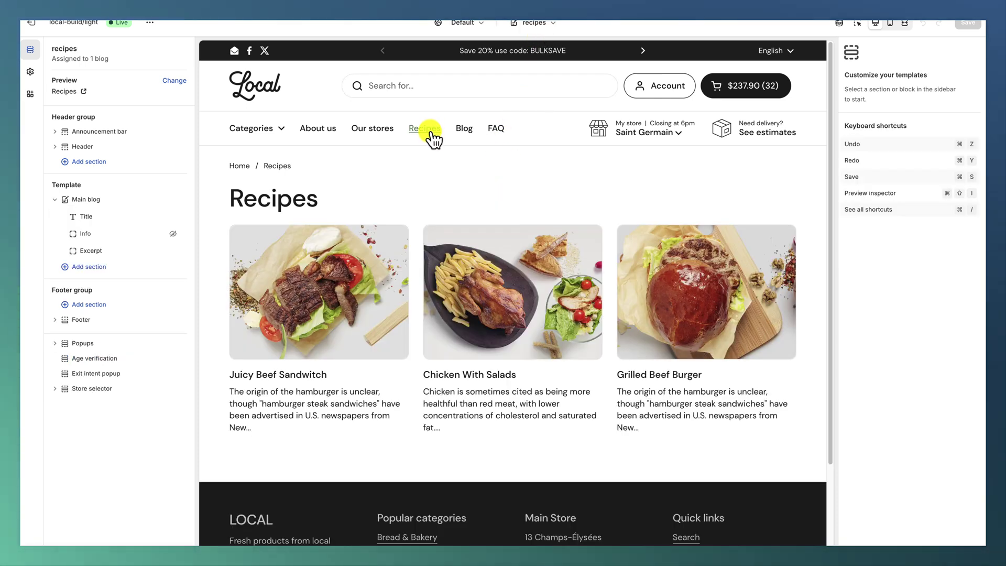
{"action": "left_click", "coordinate": [315, 295]}
{"action": "scroll", "coordinate": [395, 269], "scroll_direction": "down", "scroll_amount": 10}
{"action": "scroll", "coordinate": [395, 269], "scroll_direction": "down", "scroll_amount": 3}
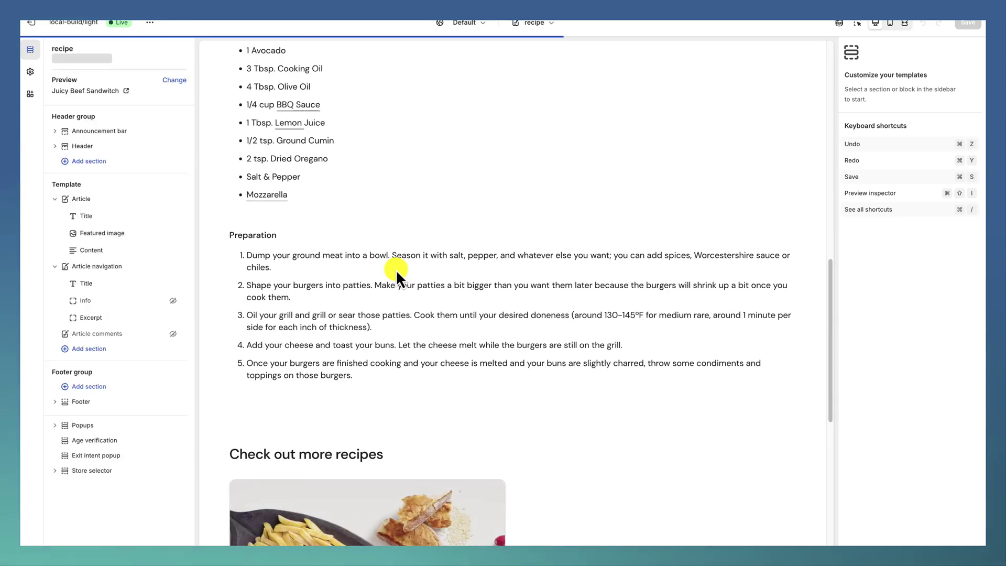
{"action": "scroll", "coordinate": [395, 269], "scroll_direction": "up", "scroll_amount": 3}
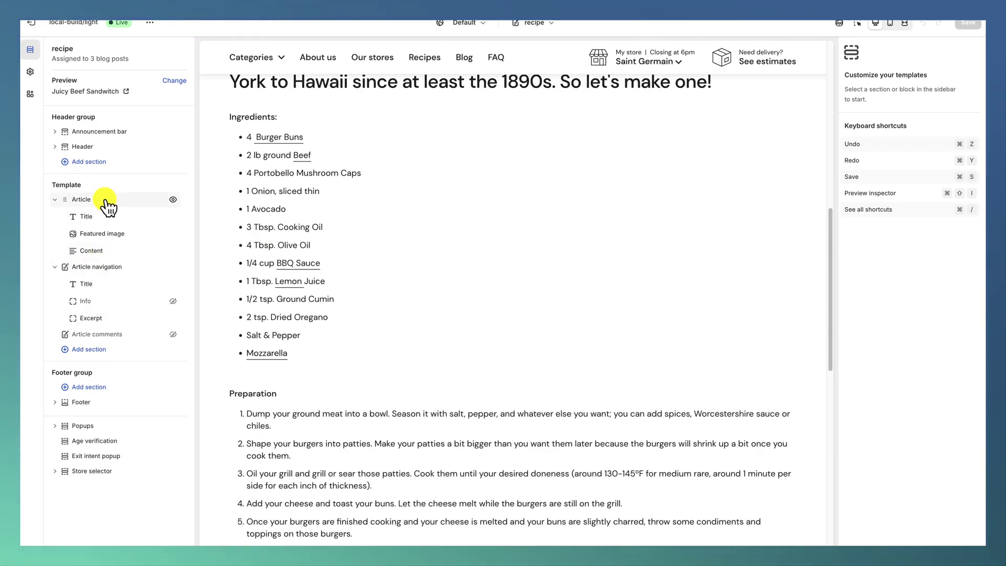
- Inspect the Article section's theme settings and browse the product images in the quick buy window of the Burger Buns ingredient link
{"action": "left_click", "coordinate": [109, 206]}
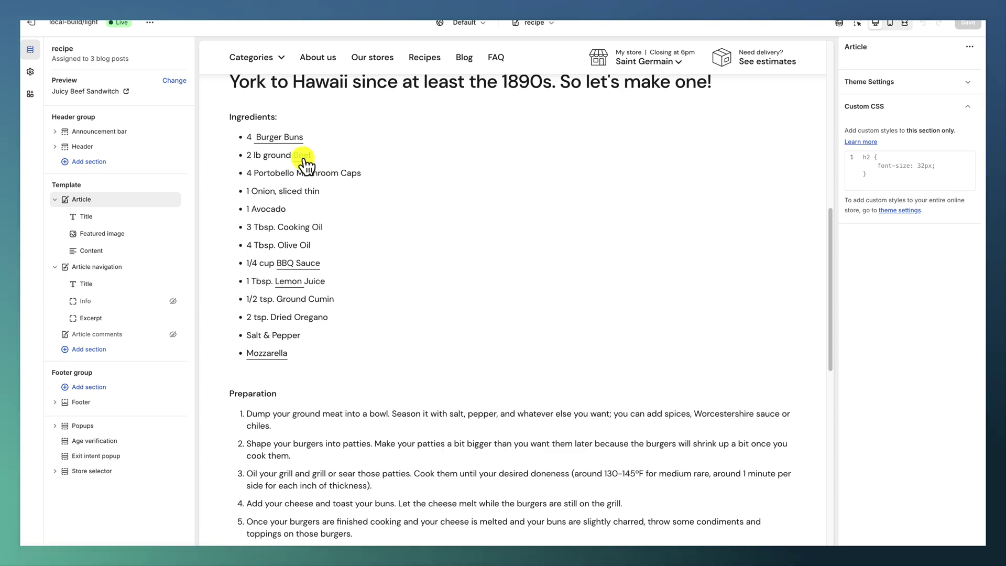
{"action": "scroll", "coordinate": [387, 191], "scroll_direction": "up", "scroll_amount": 2}
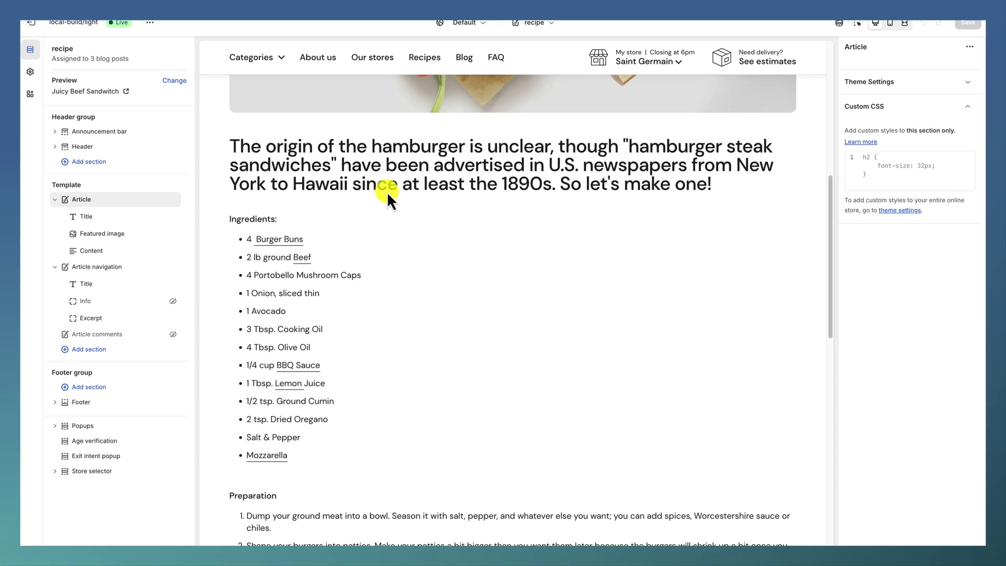
{"action": "left_click", "coordinate": [278, 241]}
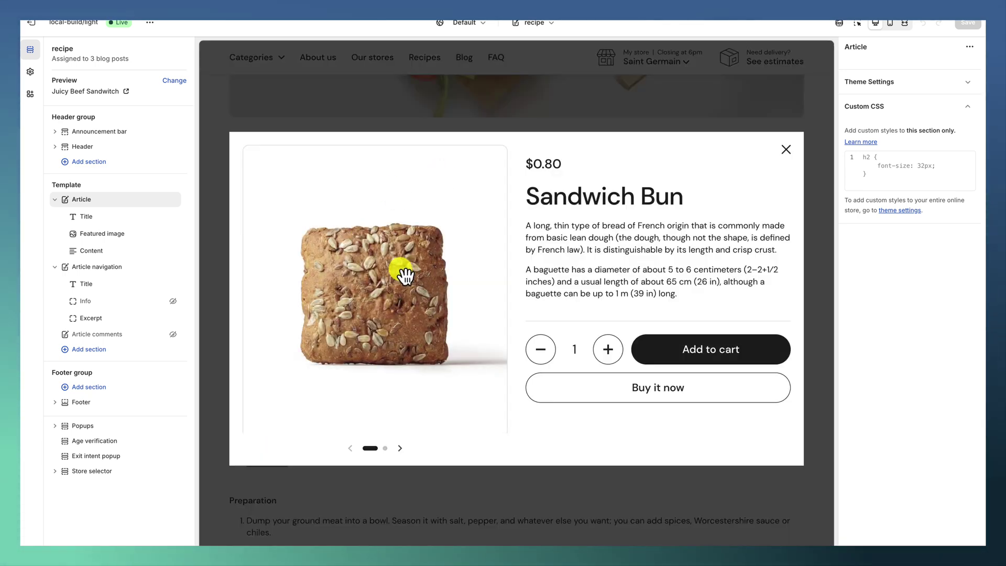
{"action": "left_click_drag", "start_coordinate": [461, 257], "coordinate": [288, 234]}
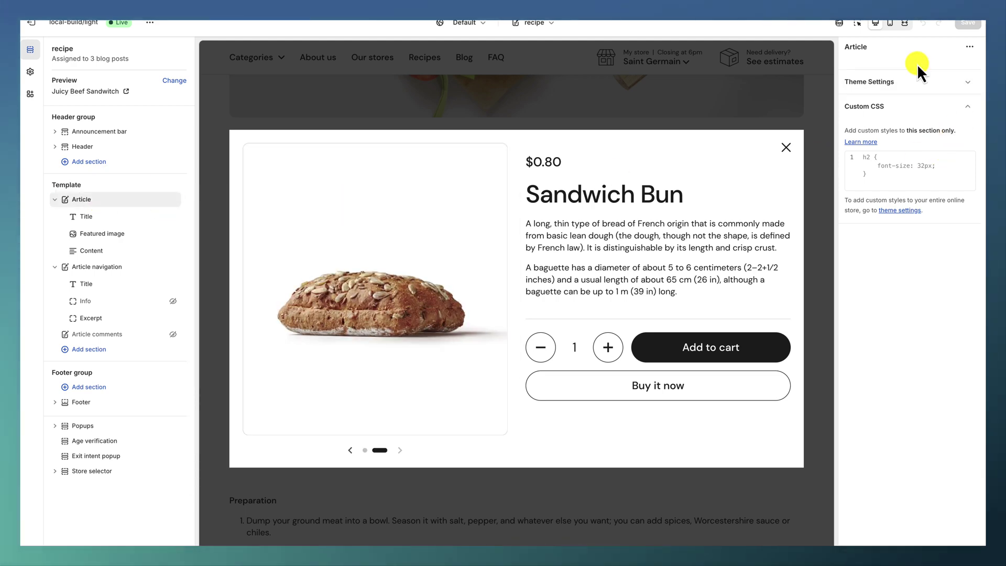
{"action": "left_click", "coordinate": [911, 82]}
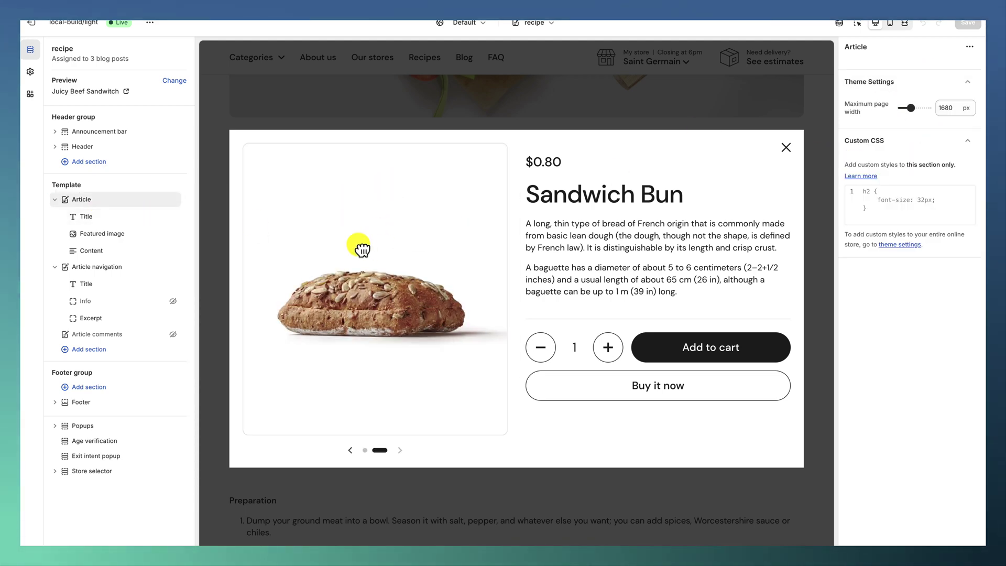
{"action": "left_click_drag", "start_coordinate": [361, 249], "coordinate": [449, 265]}
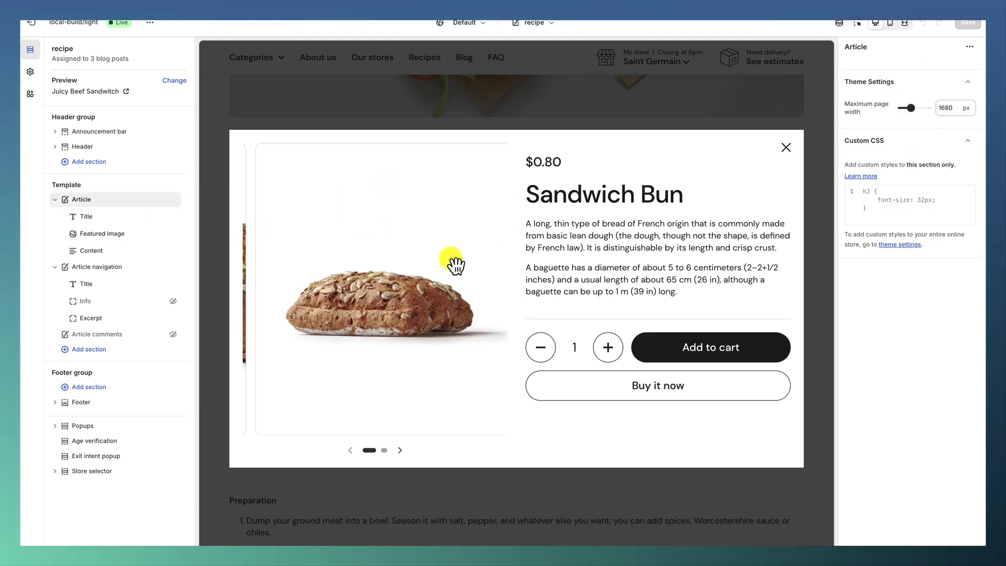
- Review the article's Content block settings, including Enhance product links, and close the product quick buy window
{"action": "left_click", "coordinate": [105, 255]}
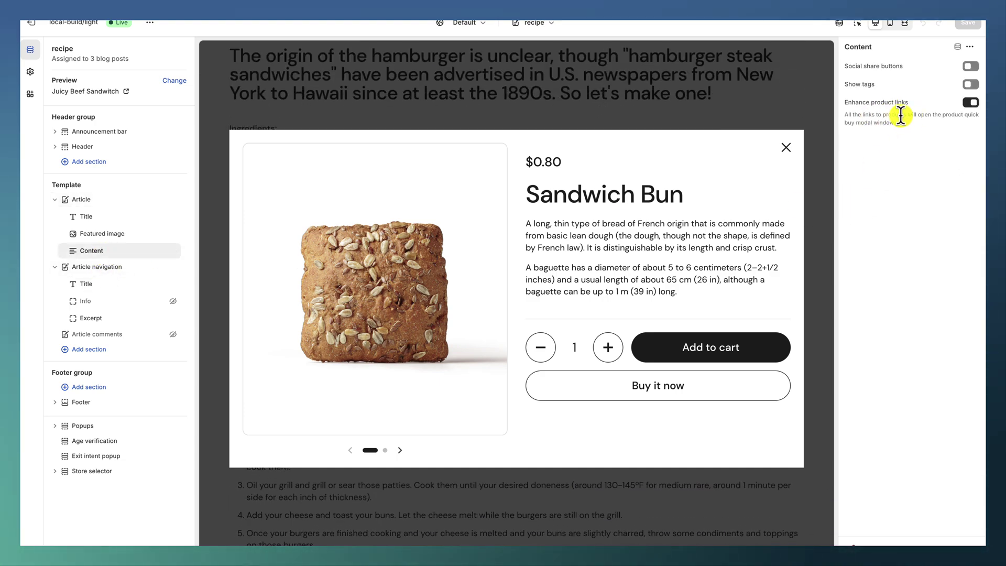
{"action": "left_click", "coordinate": [627, 109]}
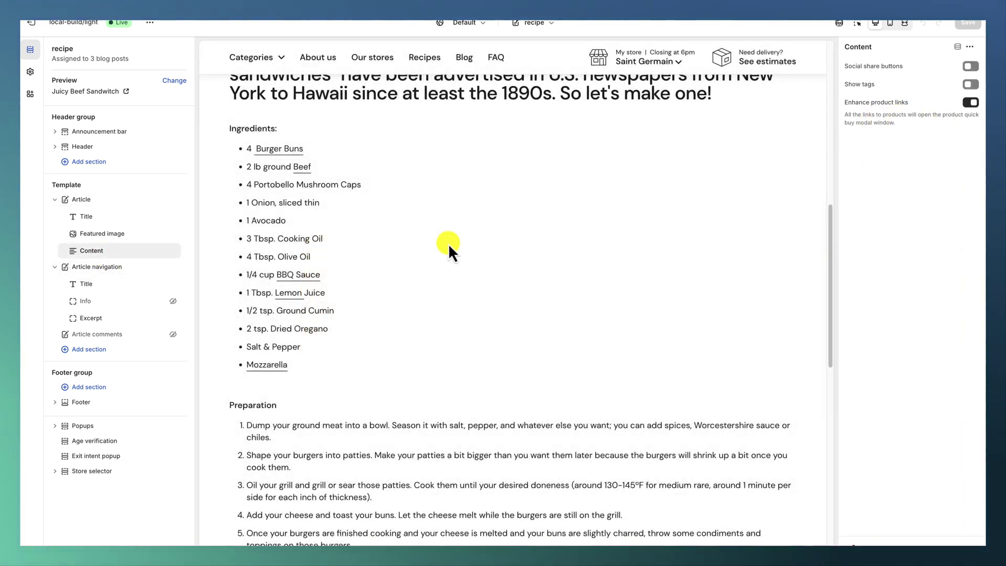
{"action": "scroll", "coordinate": [314, 257], "scroll_direction": "up", "scroll_amount": 3}
{"action": "scroll", "coordinate": [387, 241], "scroll_direction": "up", "scroll_amount": 8}
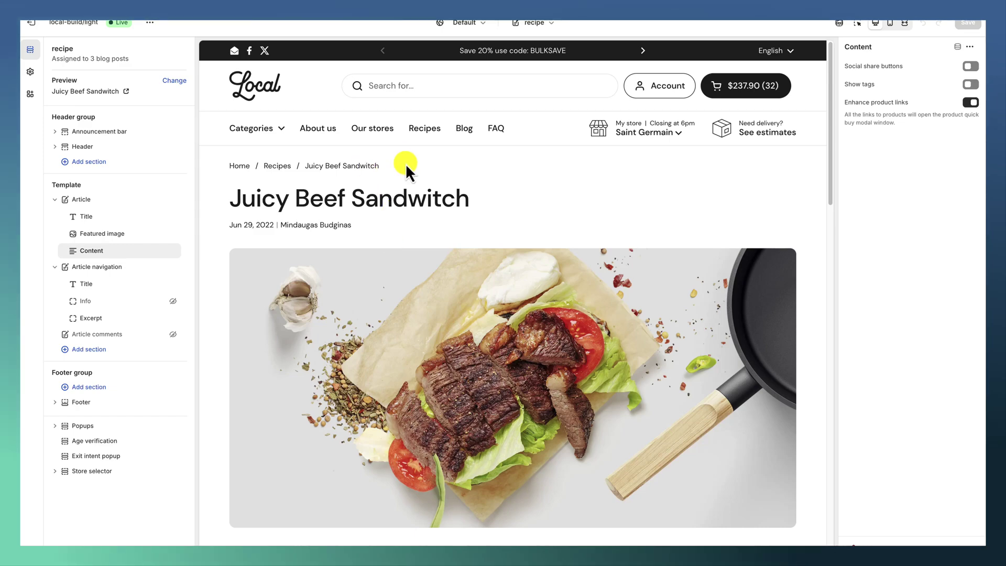
- Open the Blog page in the preview and look through its News article grid
{"action": "left_click", "coordinate": [464, 129]}
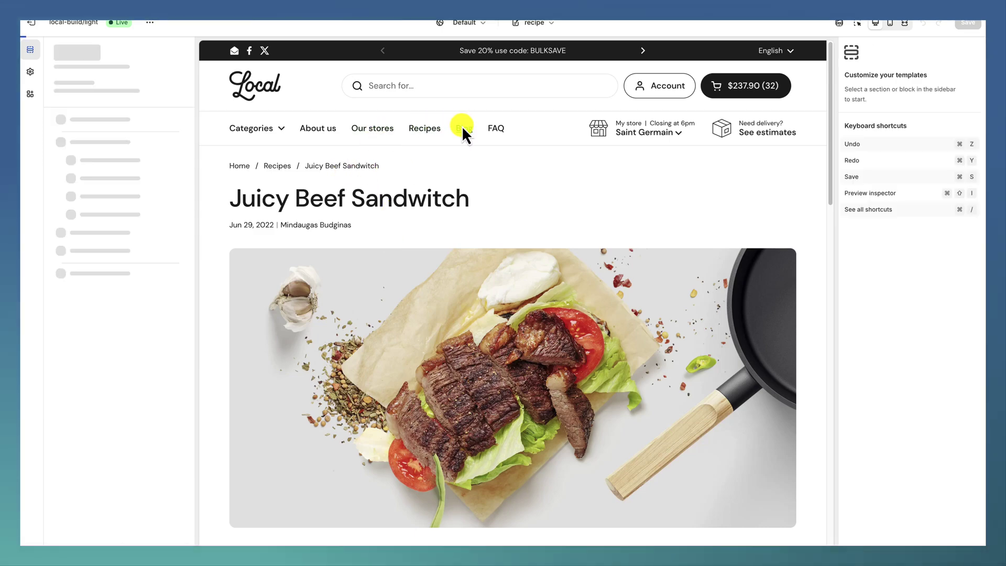
{"action": "scroll", "coordinate": [382, 236], "scroll_direction": "down", "scroll_amount": 5}
{"action": "scroll", "coordinate": [381, 231], "scroll_direction": "up", "scroll_amount": 4}
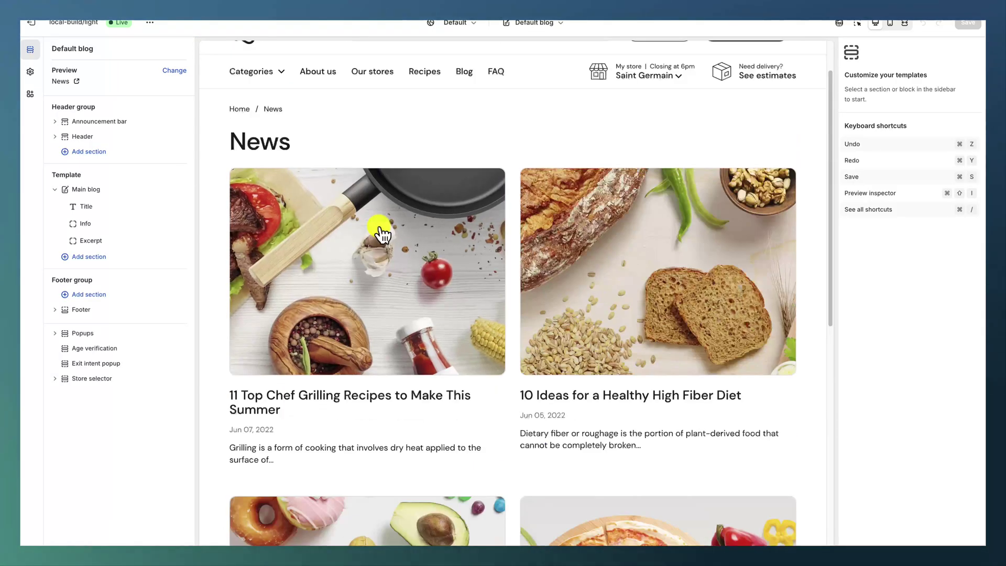
- Open the article 11 Top Chef Grilling Recipes to Make This Summer and examine its content, share links, tags and lower sections
{"action": "left_click", "coordinate": [375, 249]}
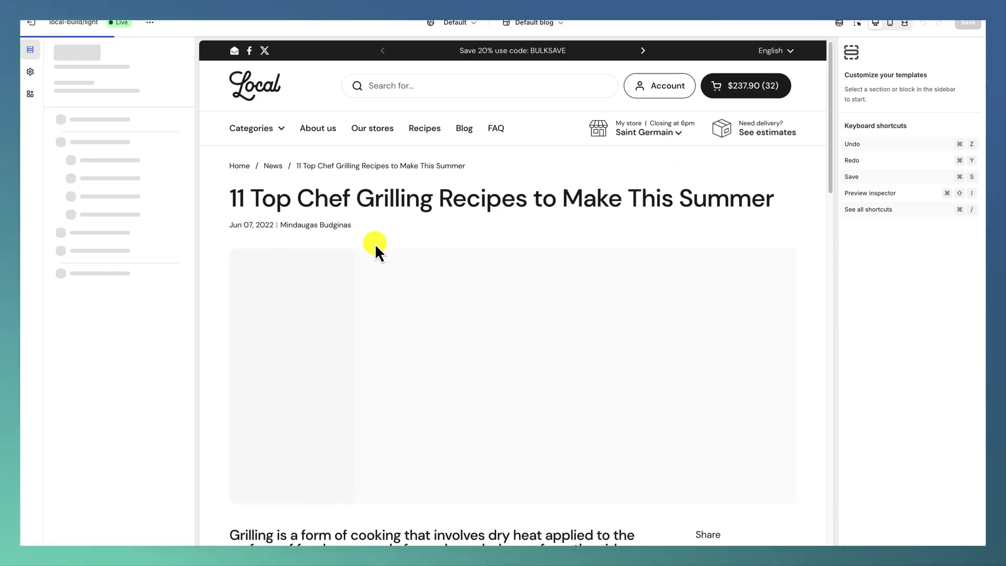
{"action": "scroll", "coordinate": [367, 262], "scroll_direction": "down", "scroll_amount": 8}
{"action": "scroll", "coordinate": [365, 274], "scroll_direction": "down", "scroll_amount": 5}
{"action": "scroll", "coordinate": [456, 280], "scroll_direction": "up", "scroll_amount": 10}
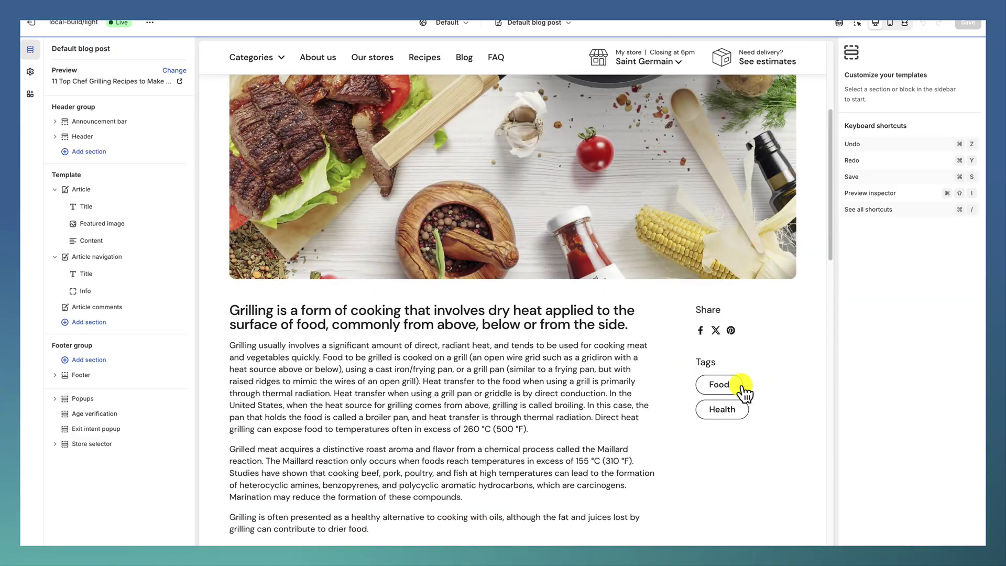
{"action": "scroll", "coordinate": [633, 356], "scroll_direction": "down", "scroll_amount": 6}
{"action": "scroll", "coordinate": [603, 354], "scroll_direction": "up", "scroll_amount": 7}
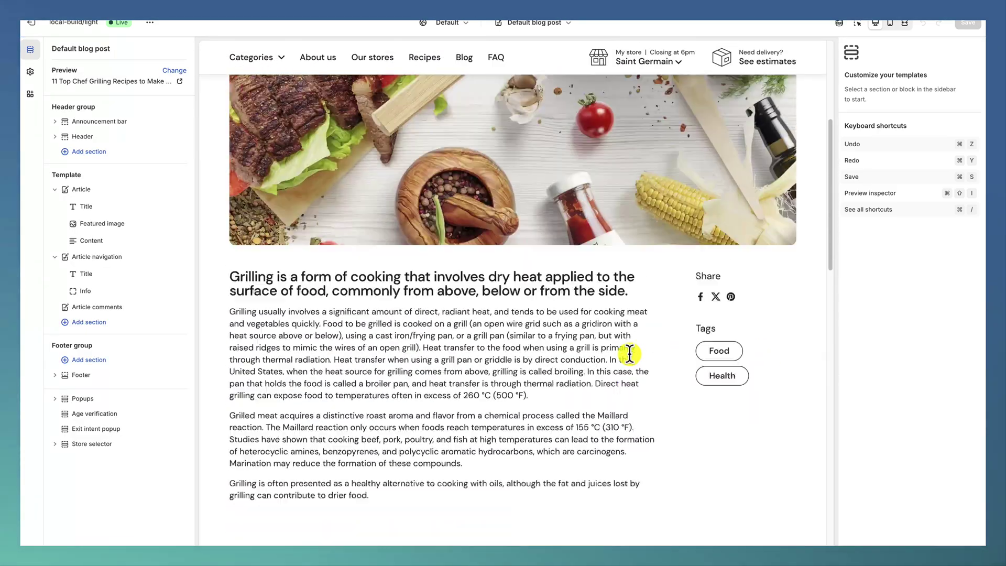
{"action": "scroll", "coordinate": [576, 340], "scroll_direction": "down", "scroll_amount": 10}
{"action": "scroll", "coordinate": [541, 306], "scroll_direction": "up", "scroll_amount": 2}
{"action": "scroll", "coordinate": [540, 306], "scroll_direction": "down", "scroll_amount": 5}
{"action": "scroll", "coordinate": [542, 301], "scroll_direction": "up", "scroll_amount": 12}
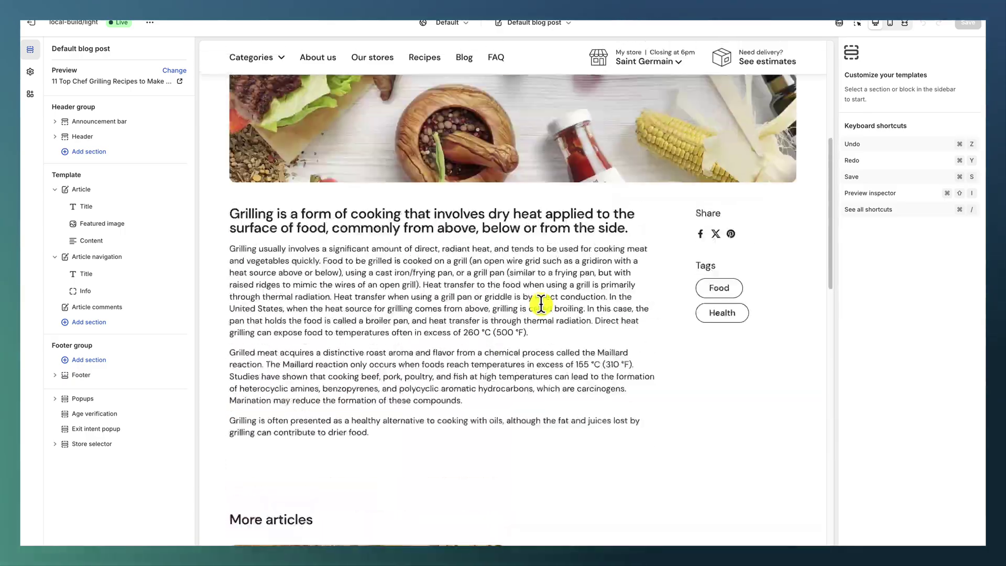